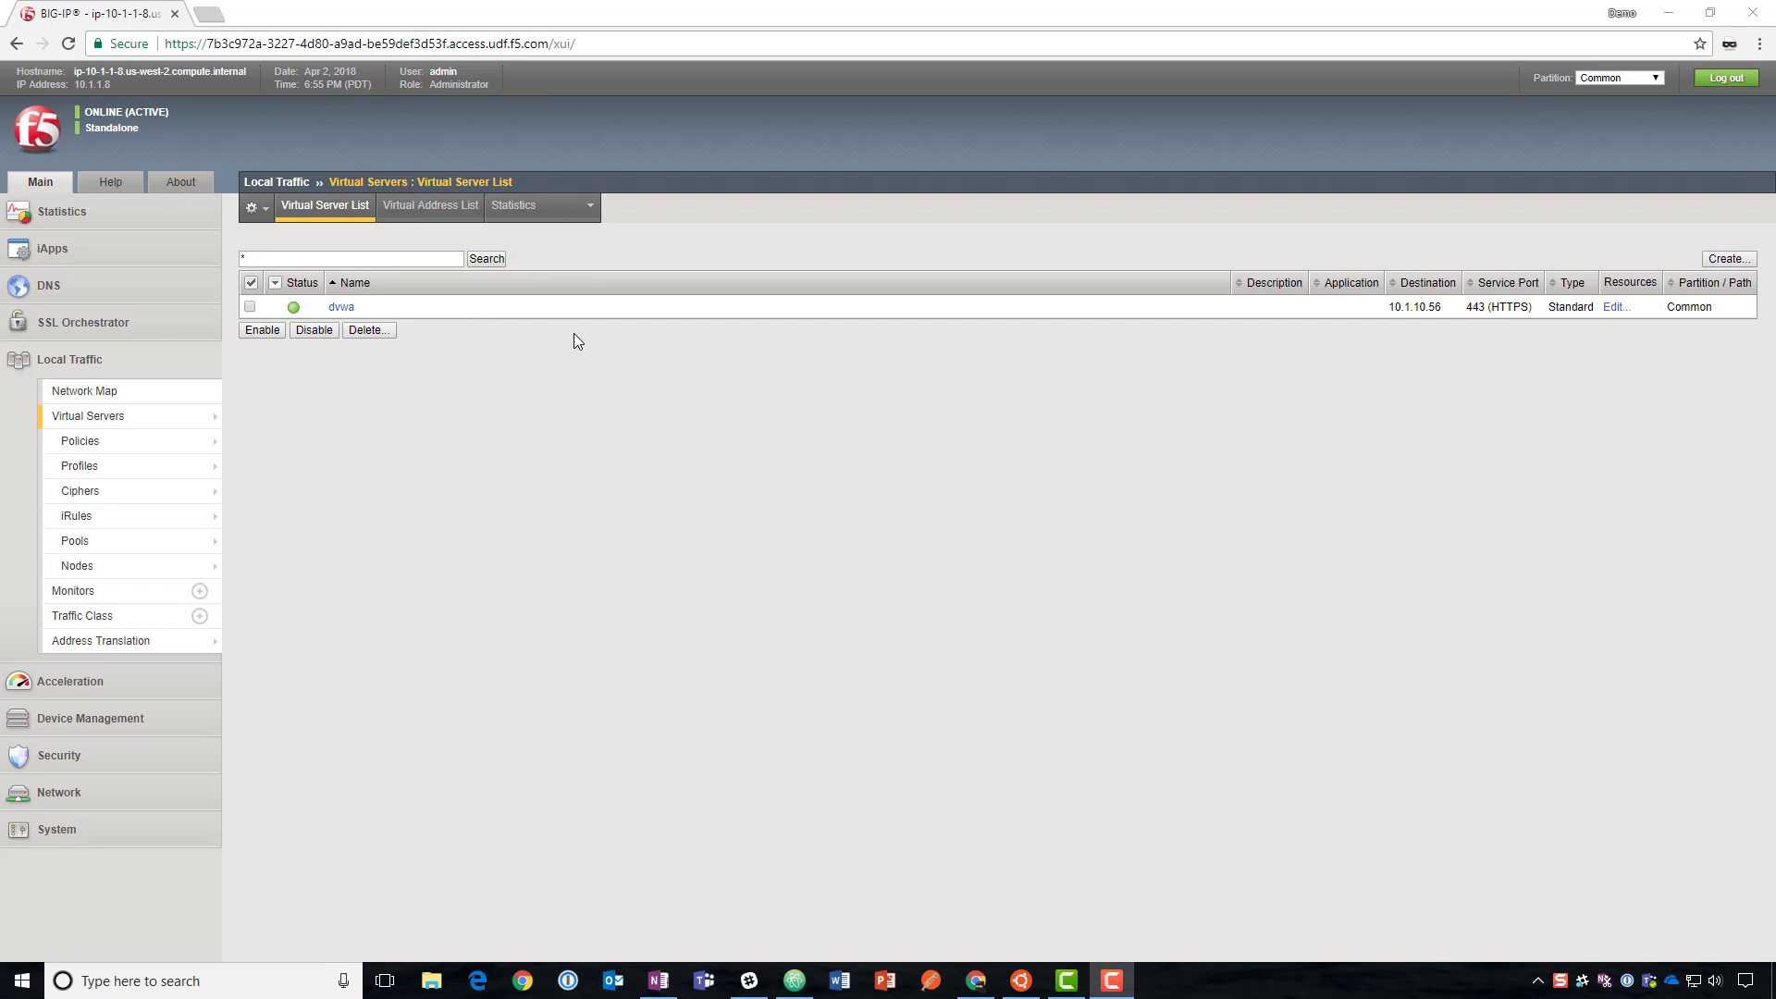
# Open the dvwa virtual server's Security > Policies settings
pyautogui.click(342, 308)
pyautogui.click(532, 239)
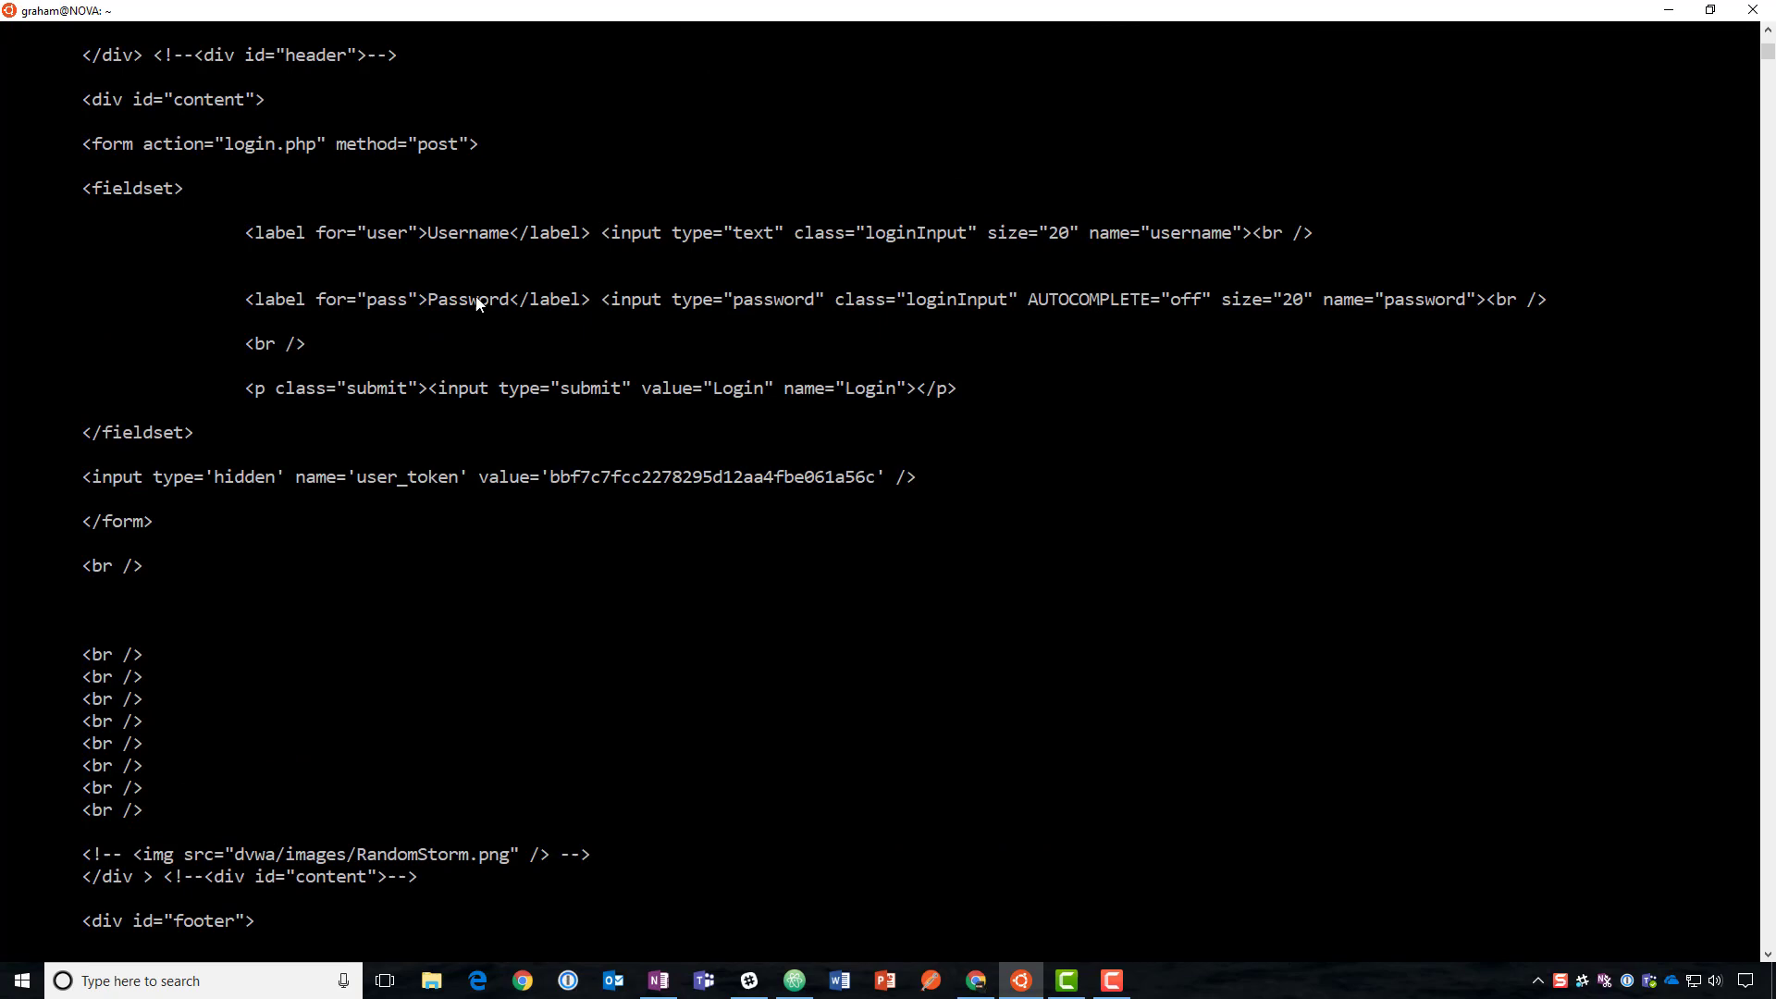
# Scroll through the DVWA login.php HTML returned by curl to the closing </html>
pyautogui.scroll(-4, 446, 547)
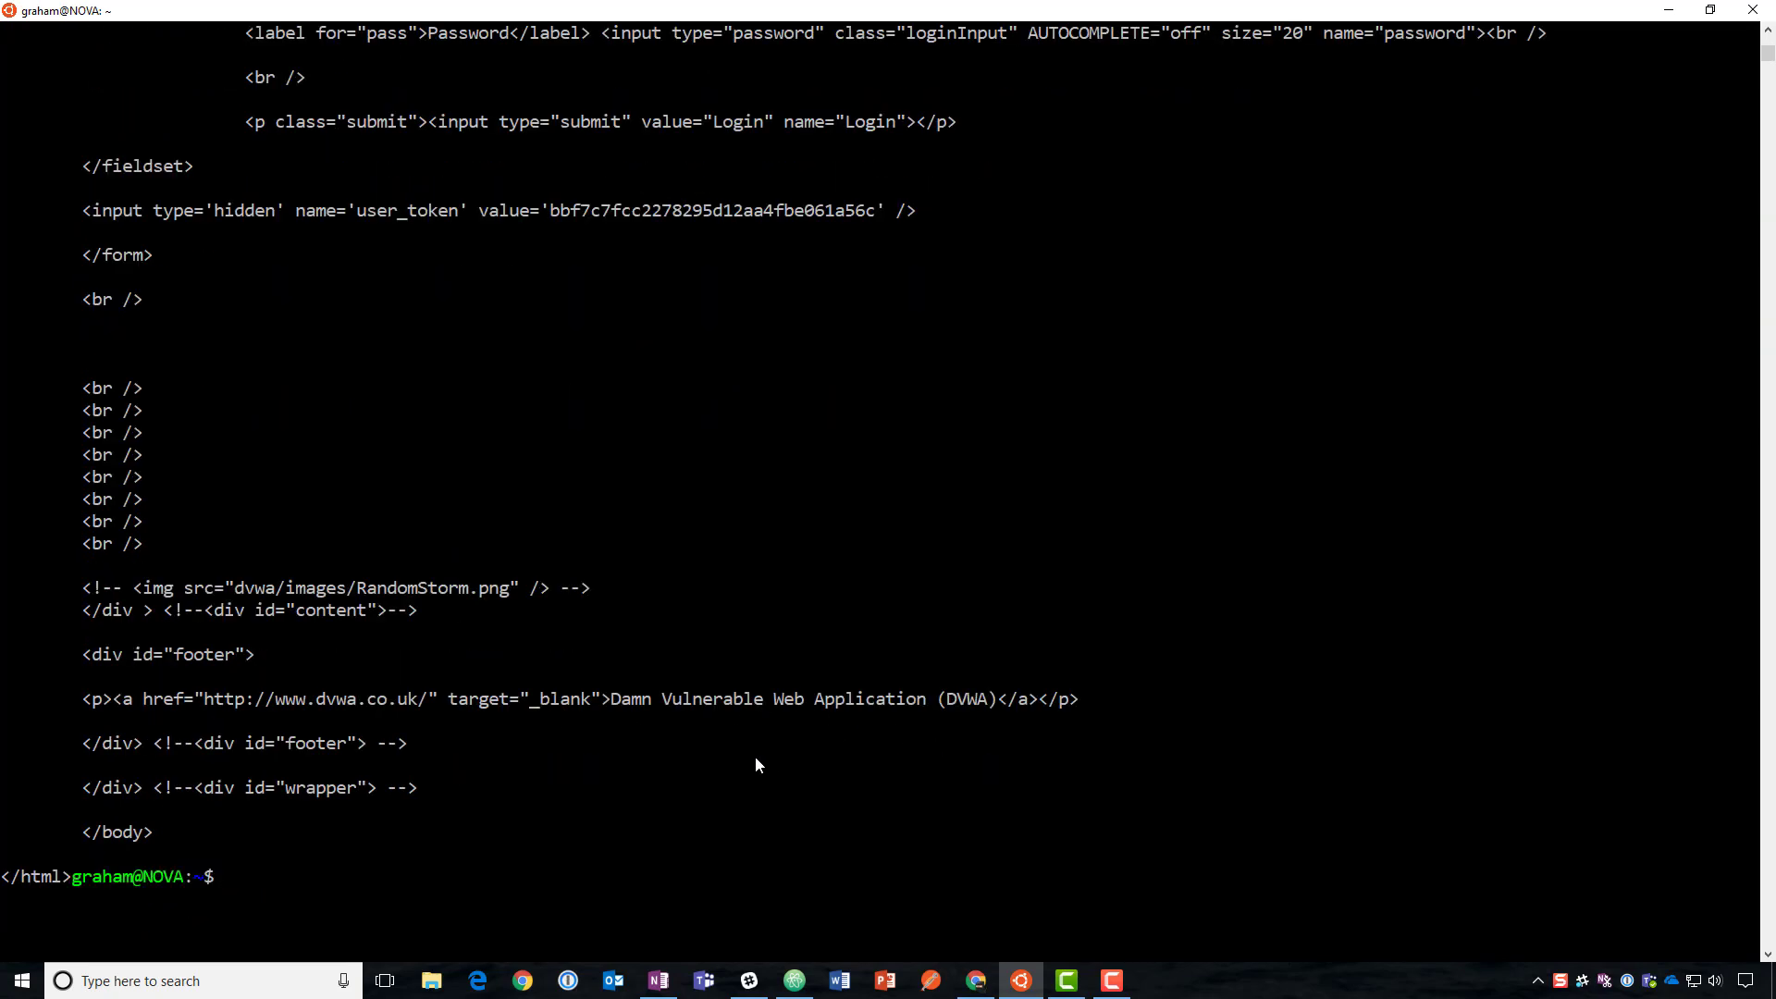
# Return to the BIG-IP page and expand the Security section of the navigation menu
pyautogui.click(978, 982)
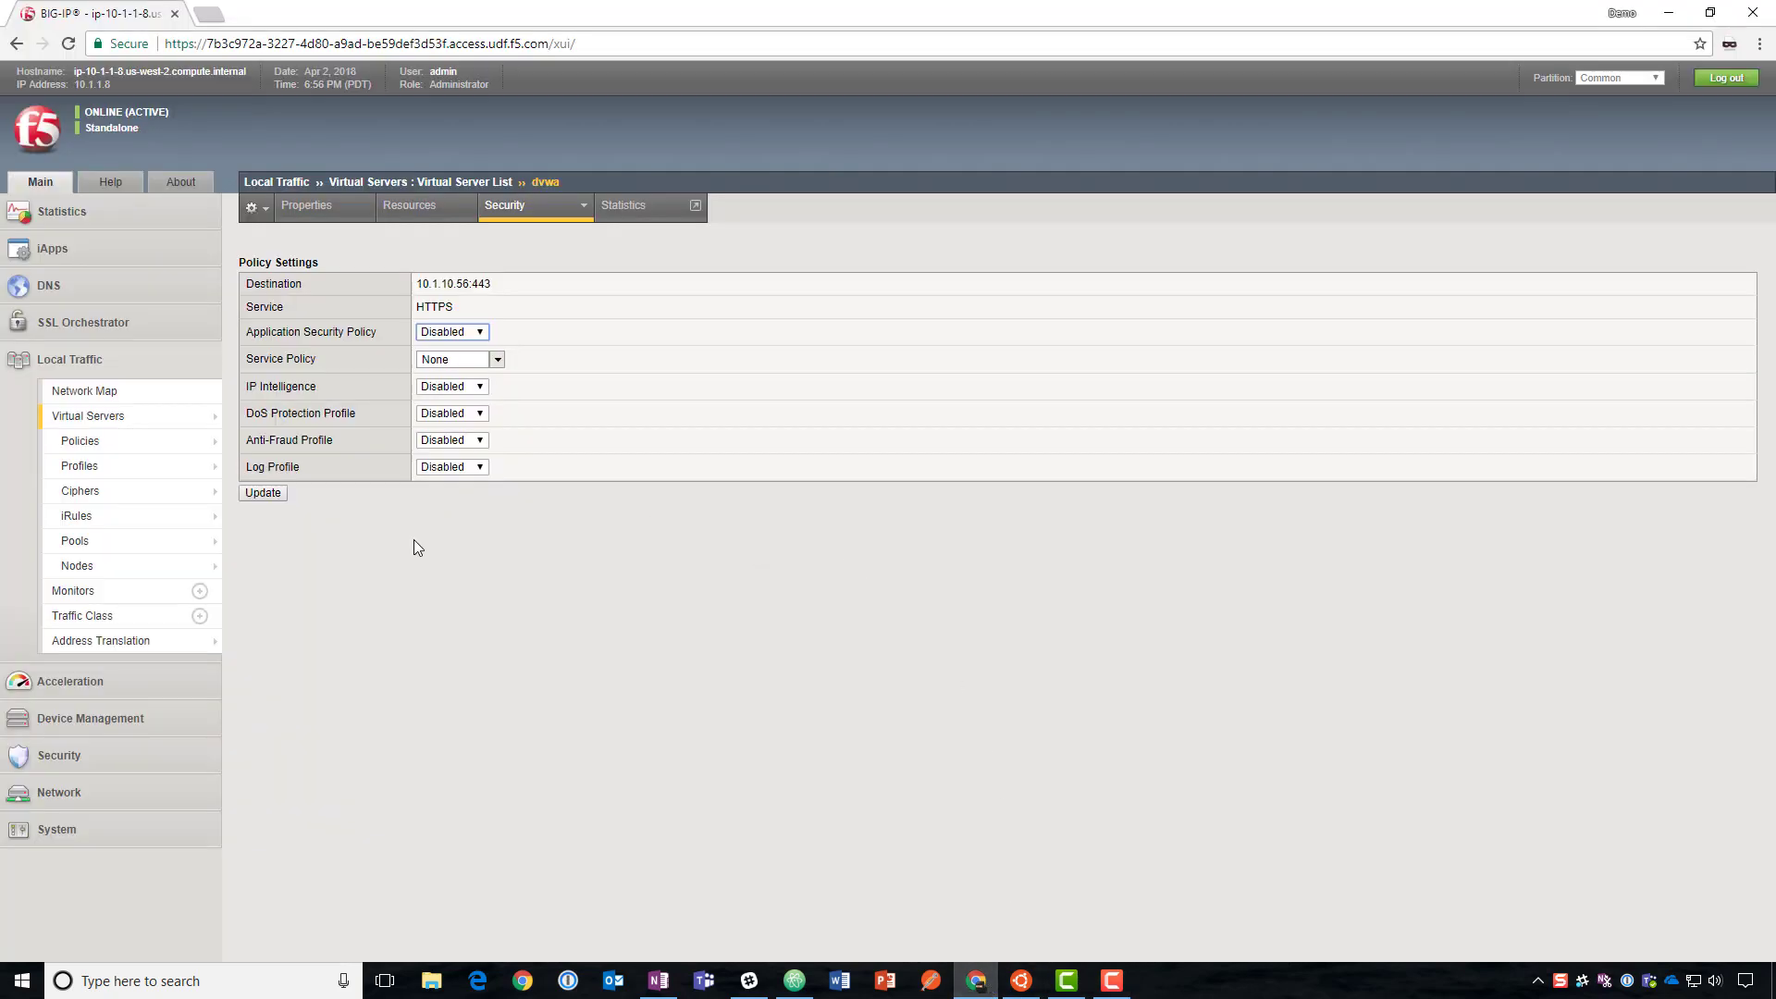
pyautogui.moveTo(256, 471); pyautogui.dragTo(349, 416)
pyautogui.click(357, 437)
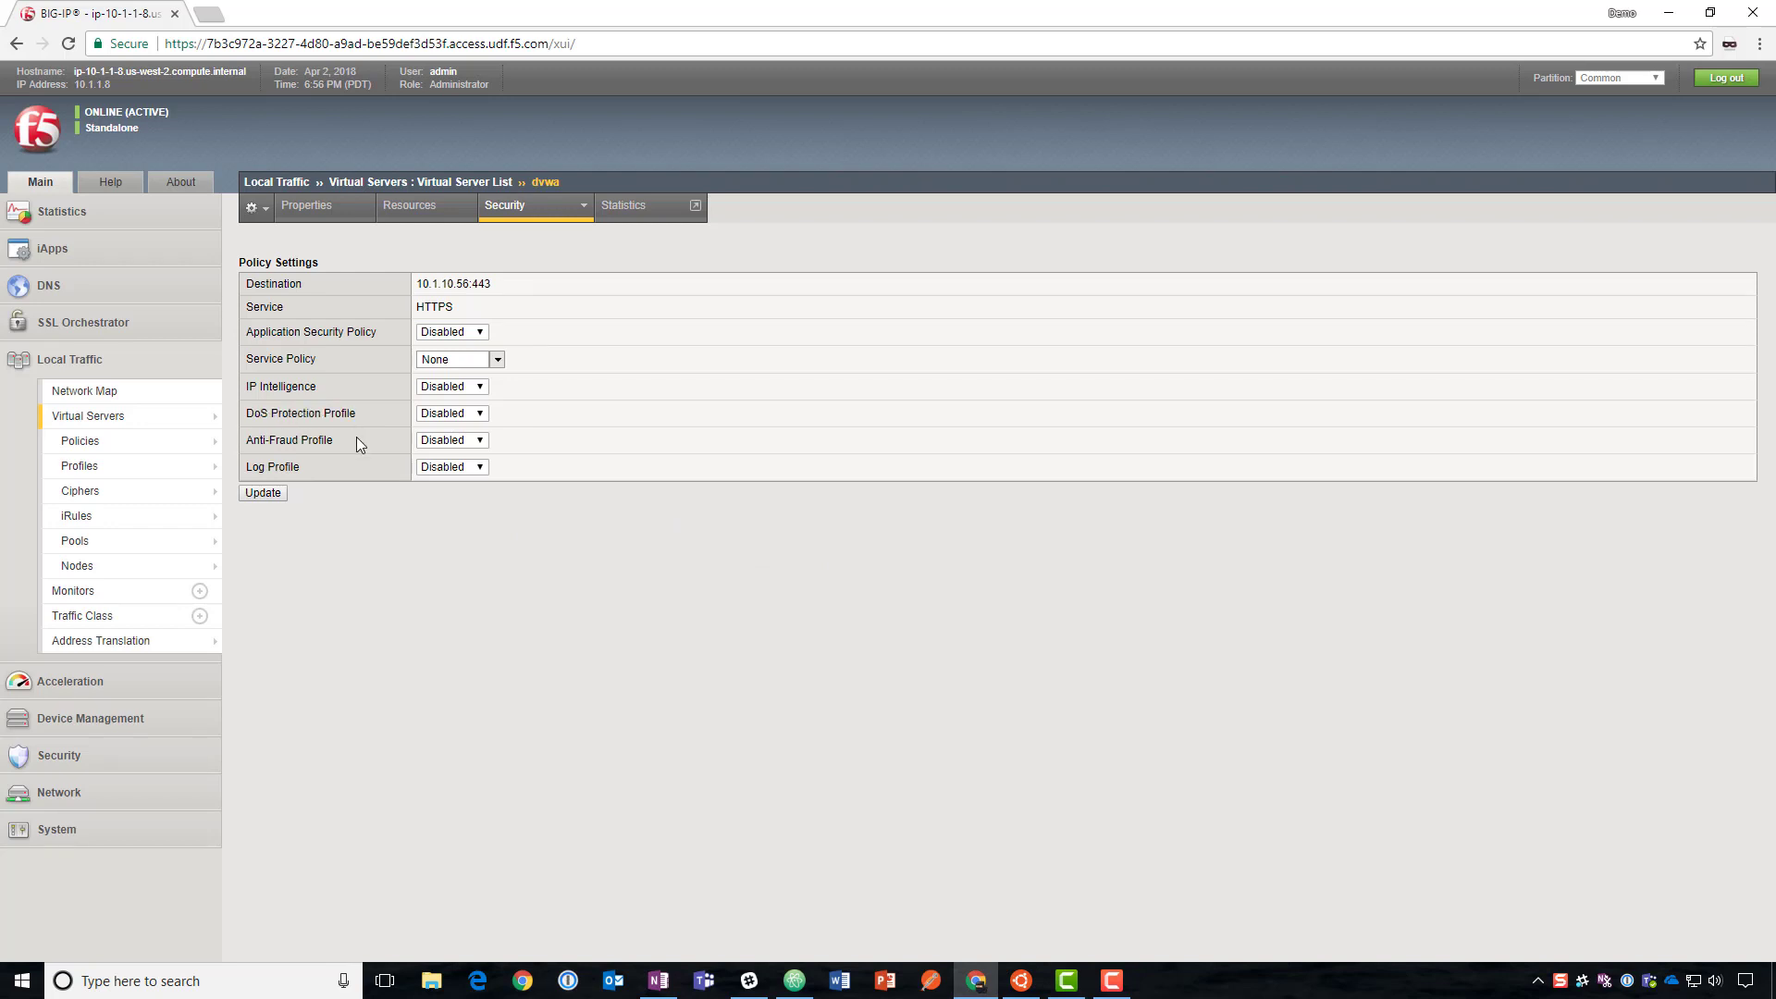
pyautogui.click(162, 755)
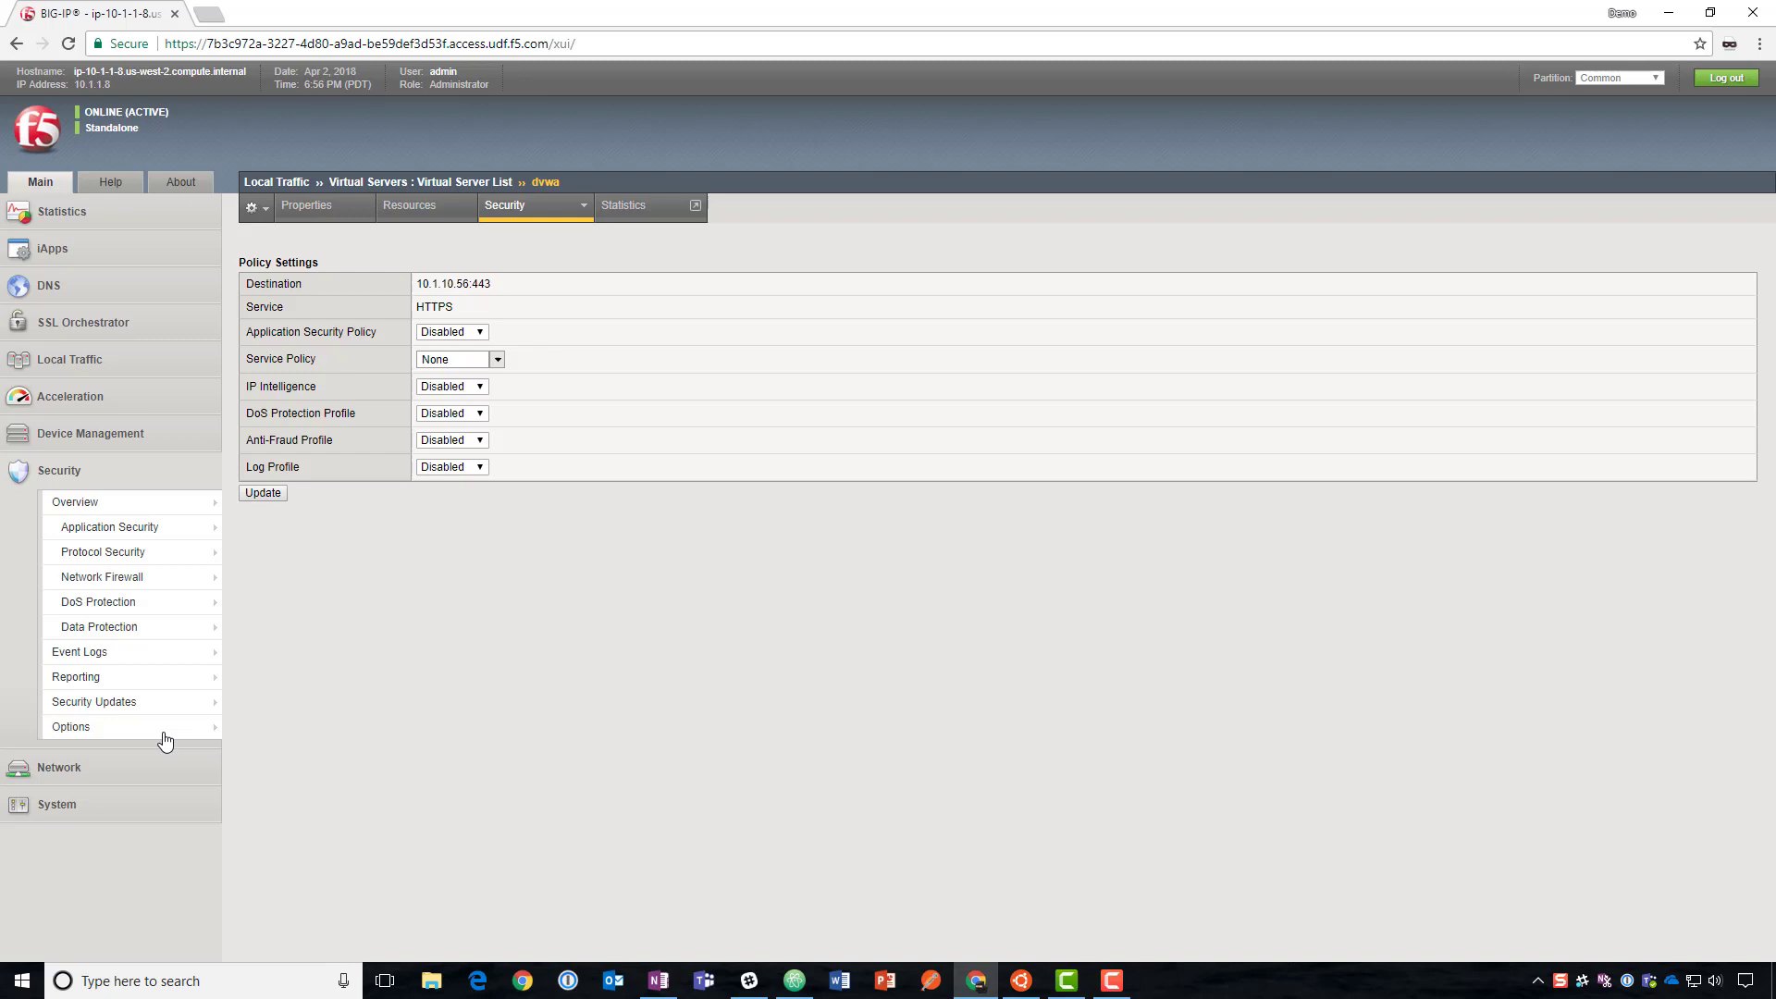
# Create logging profile 'bot-logging' logging Bot Defense locally, including CAPTCHA-challenged, challenged and signature-matched requests
pyautogui.moveTo(189, 655)
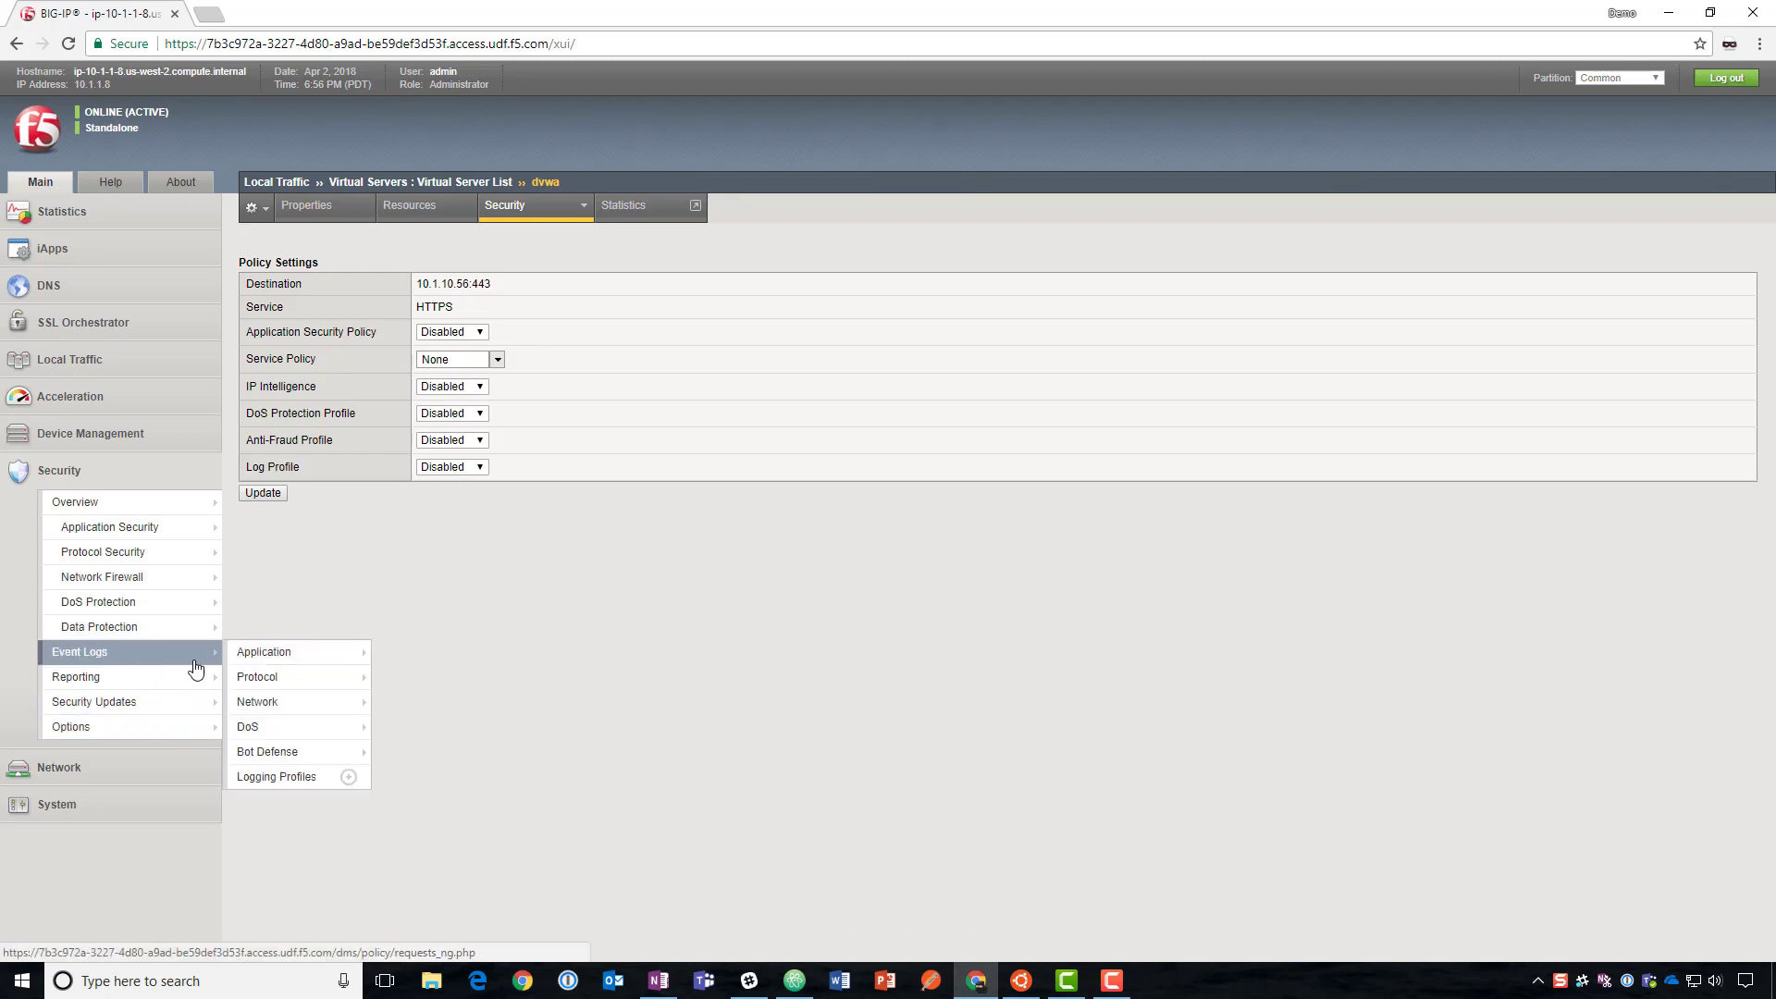
pyautogui.click(348, 776)
pyautogui.click(447, 239)
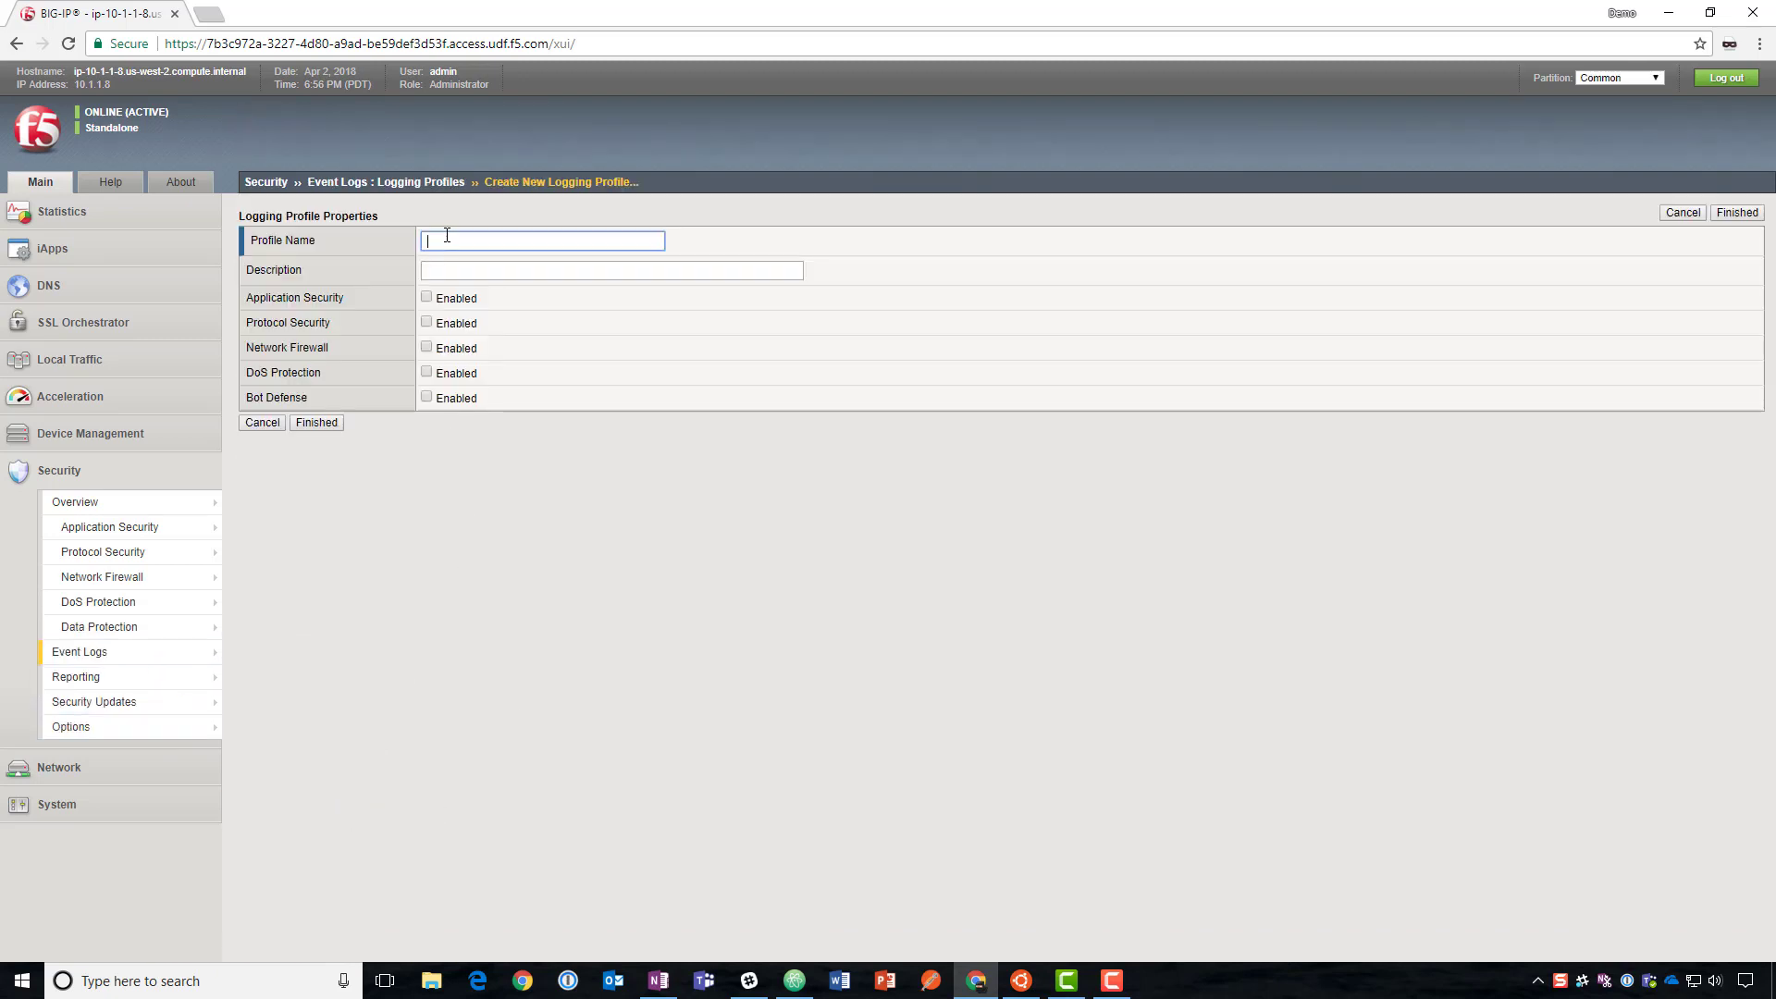
pyautogui.write('bot-lo')
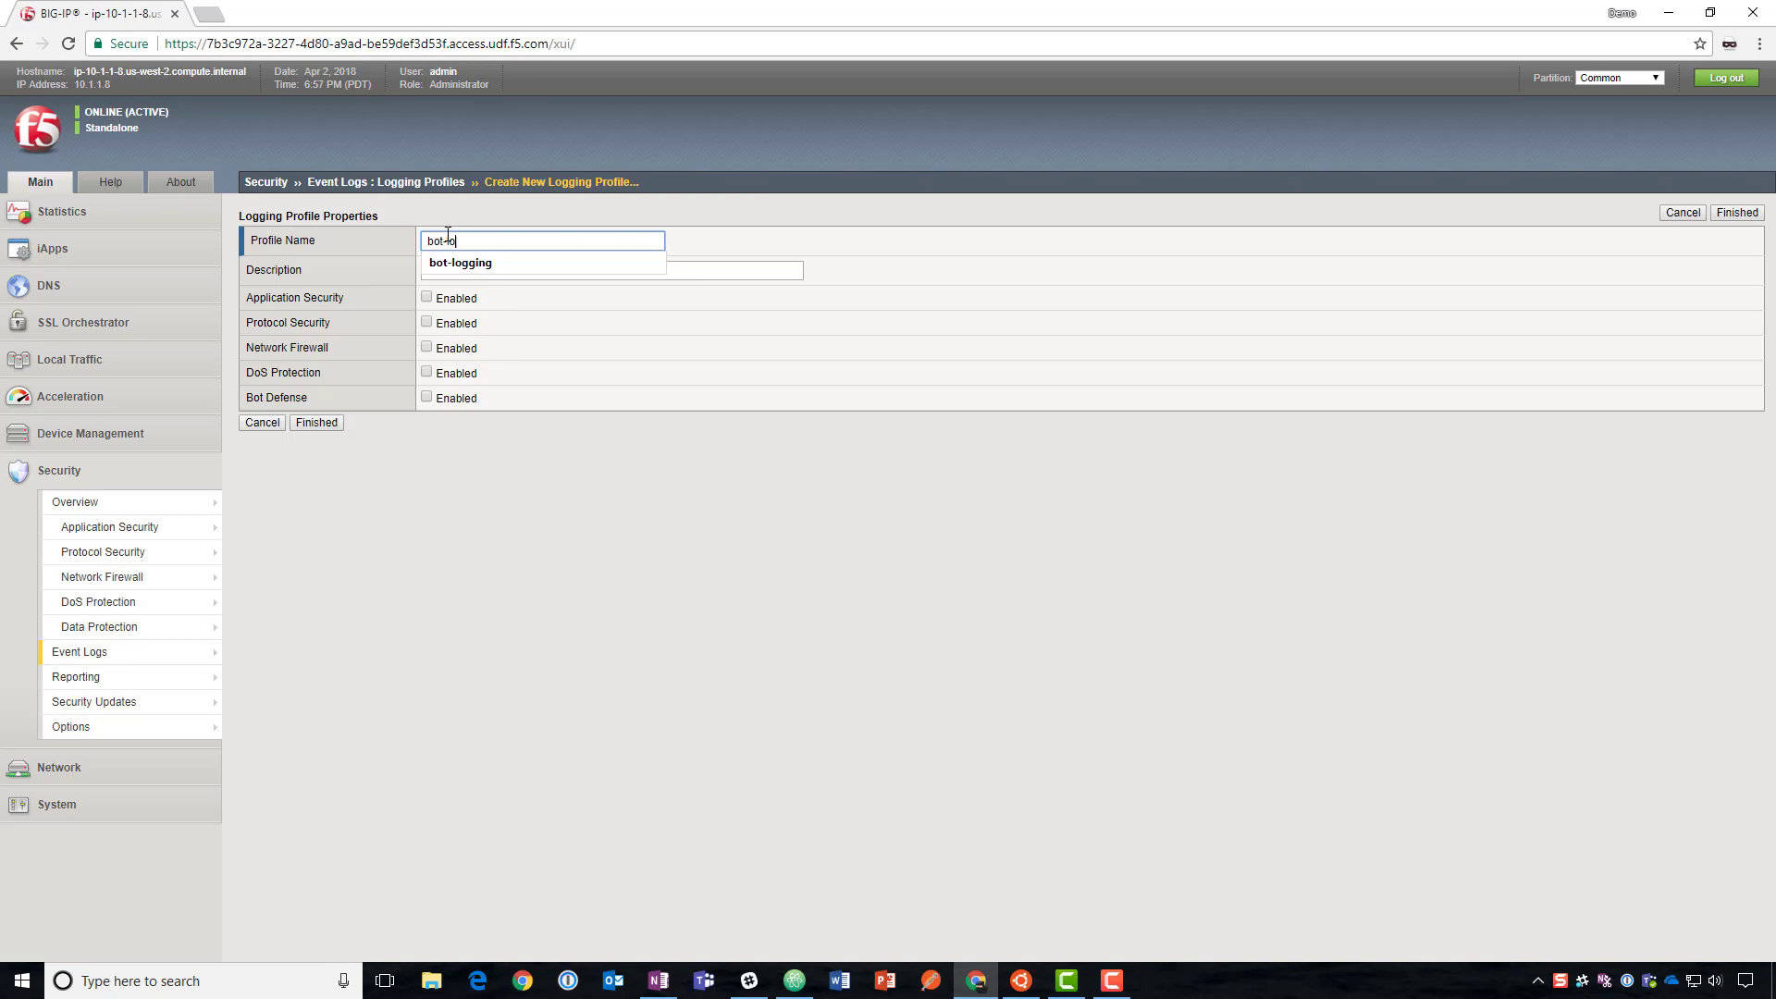
pyautogui.write('gging')
pyautogui.click(502, 540)
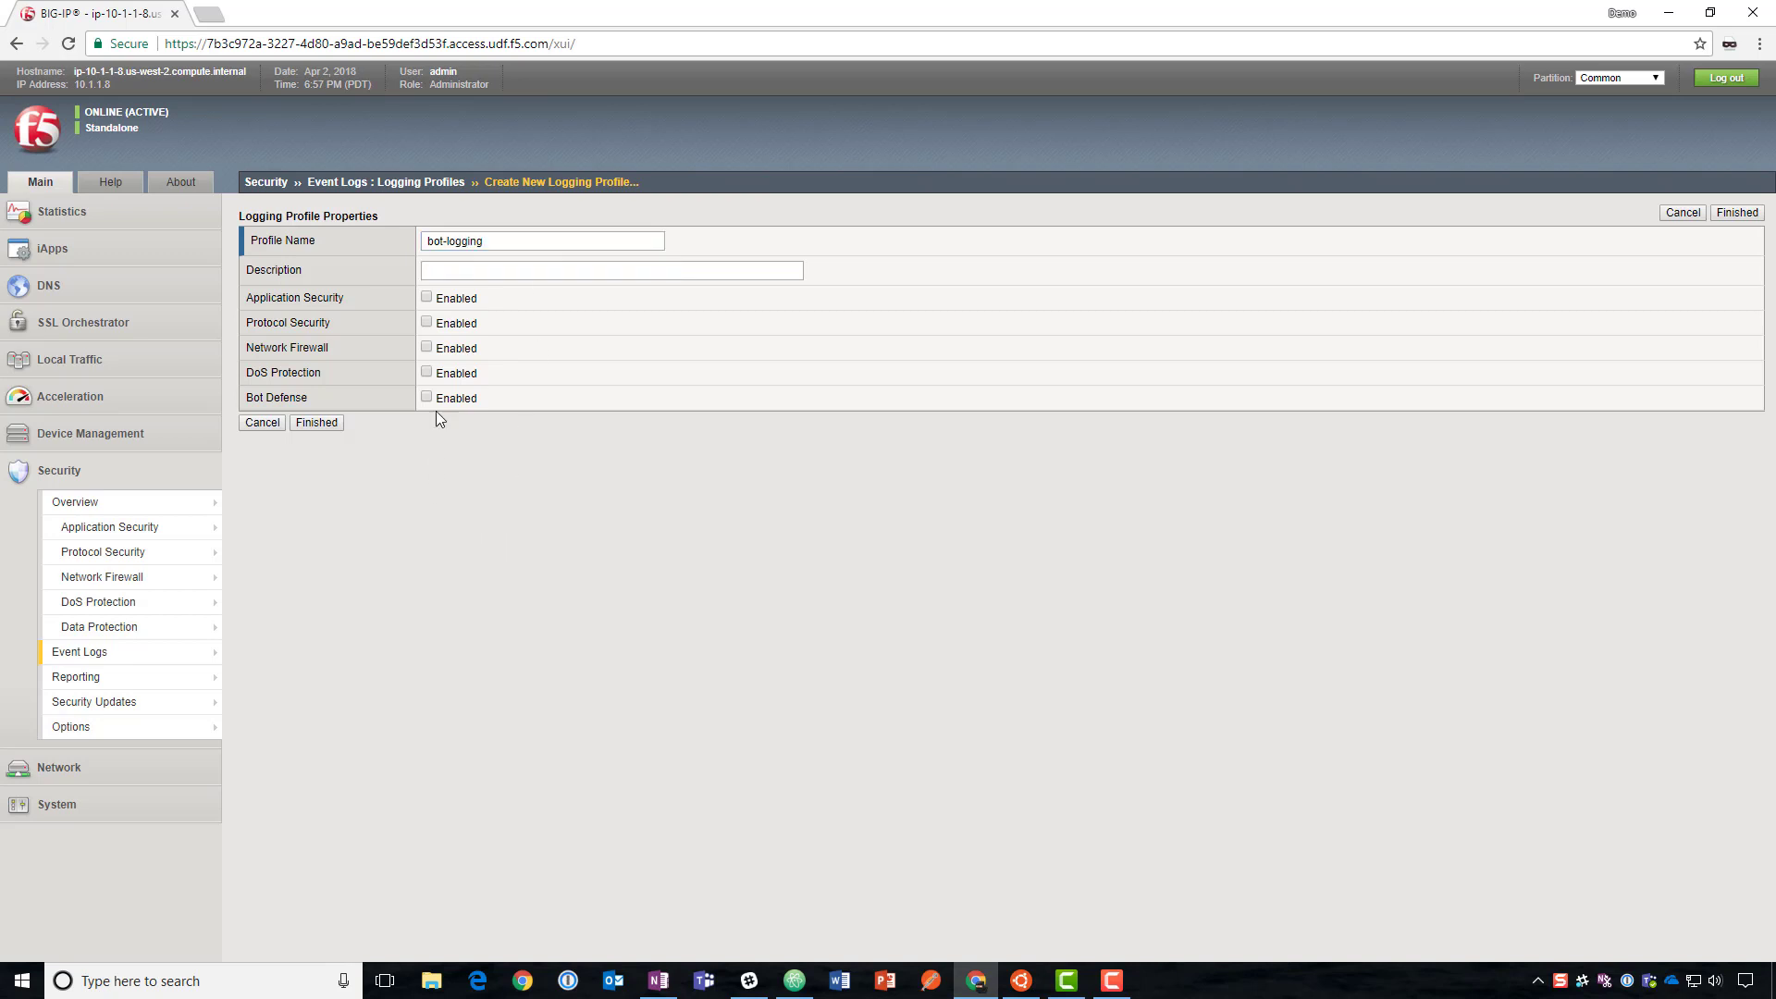
pyautogui.click(427, 397)
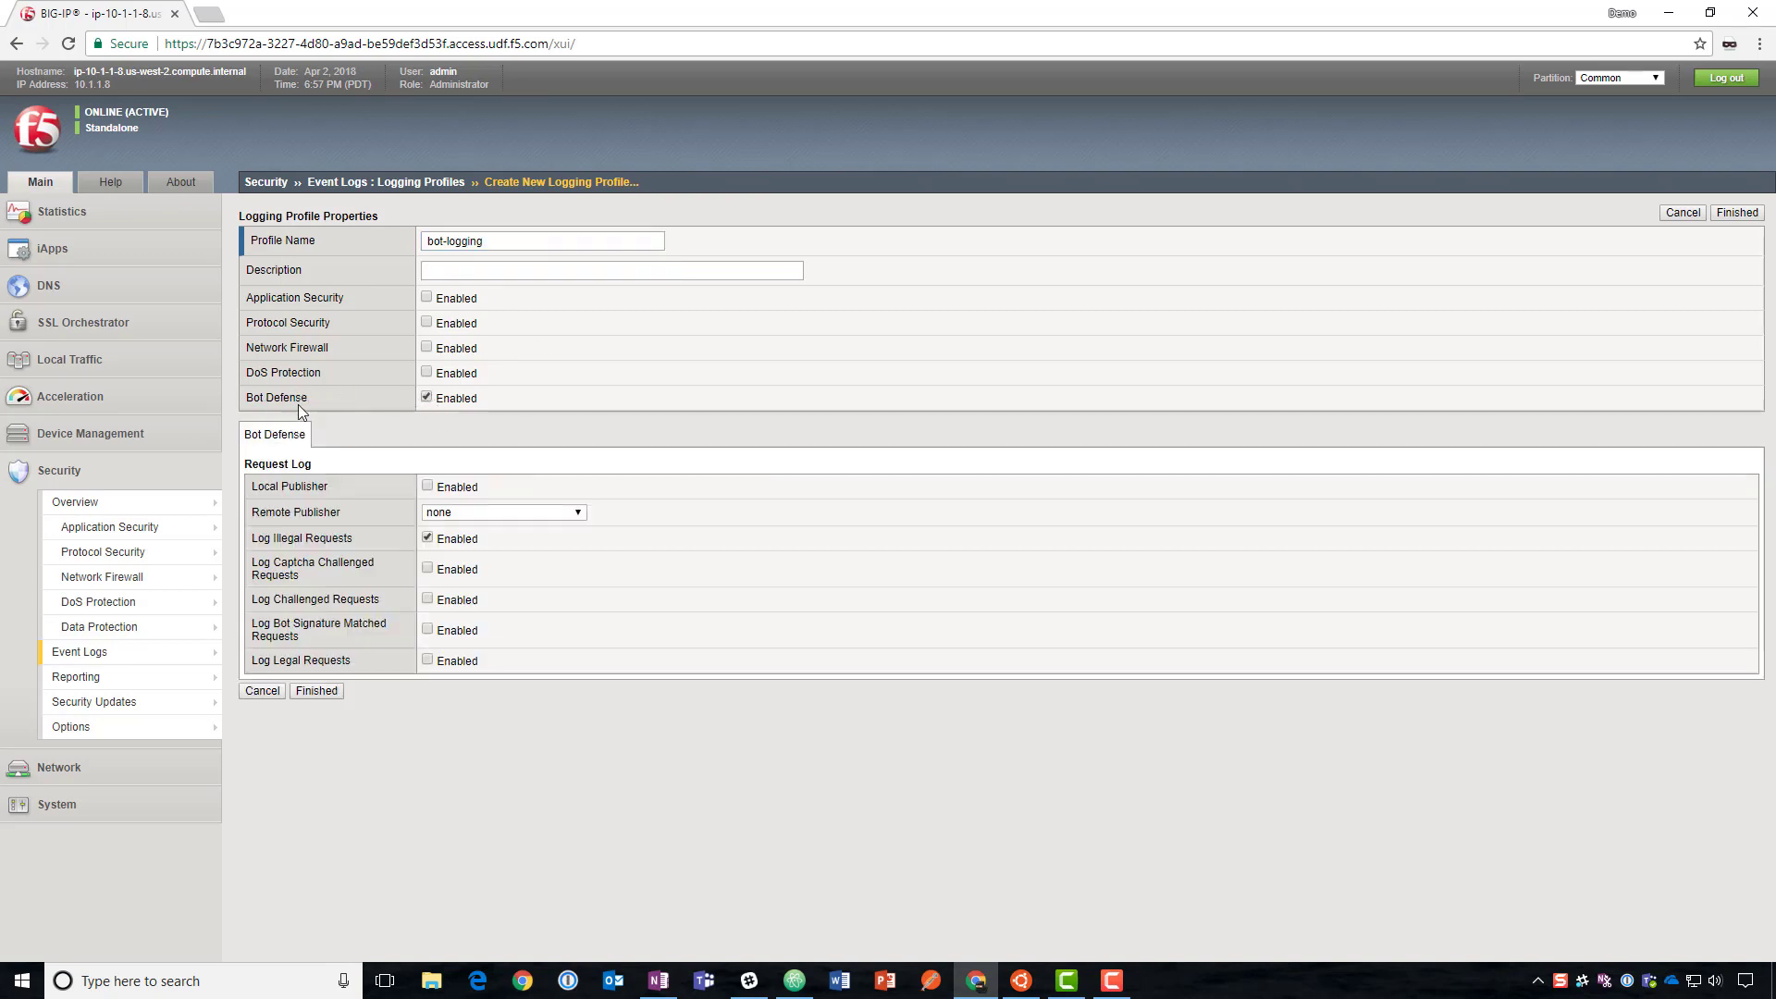
pyautogui.click(428, 487)
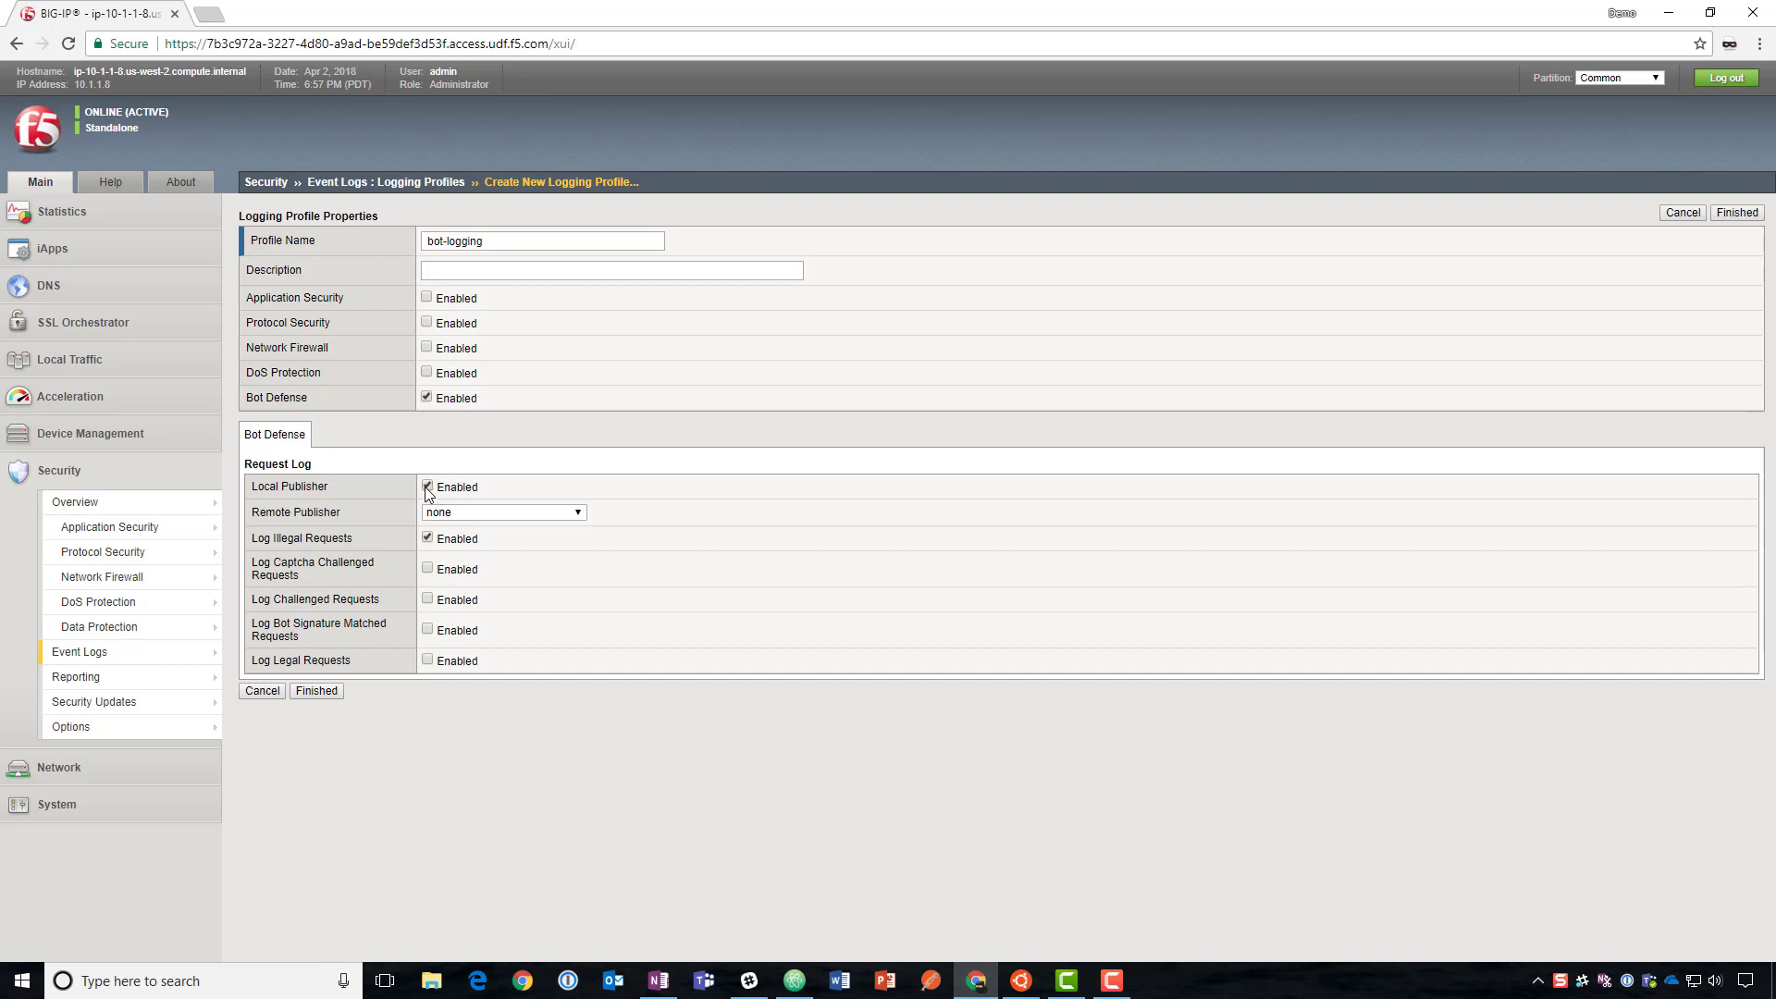
pyautogui.click(428, 570)
pyautogui.click(428, 599)
pyautogui.click(428, 630)
pyautogui.click(320, 690)
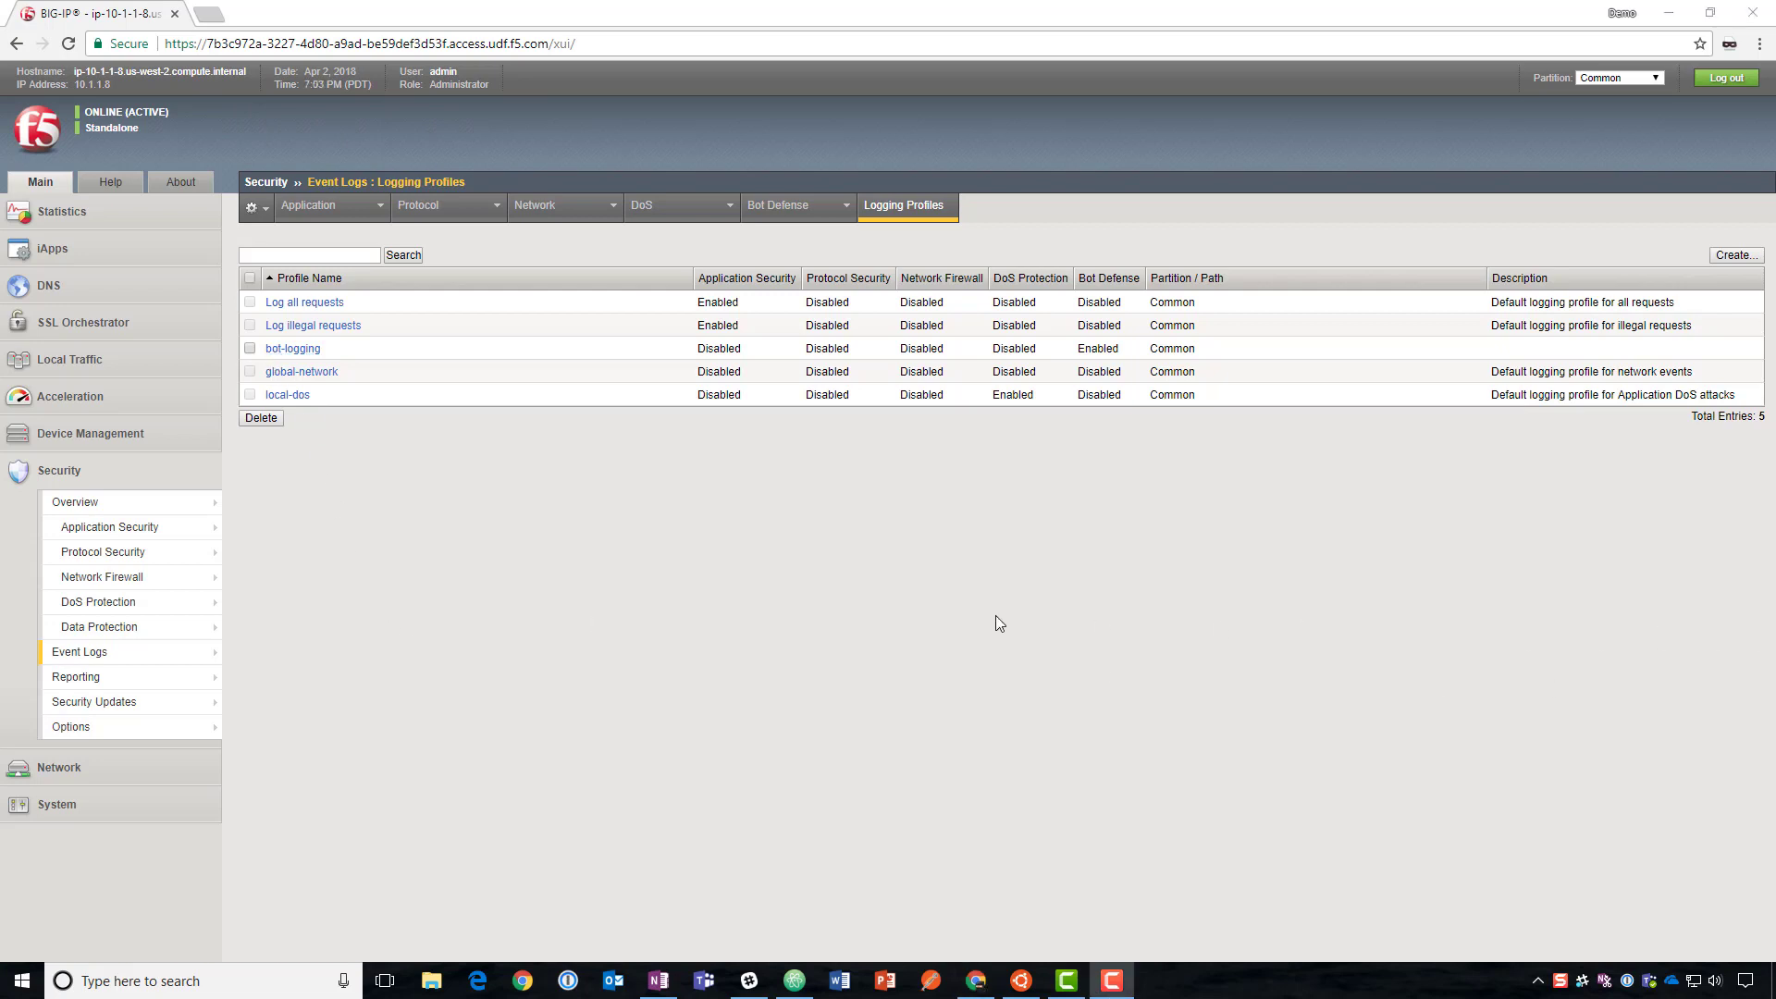
# Create DoS profile 'bot-defense' and open its Application Security settings
pyautogui.moveTo(215, 603)
pyautogui.click(348, 602)
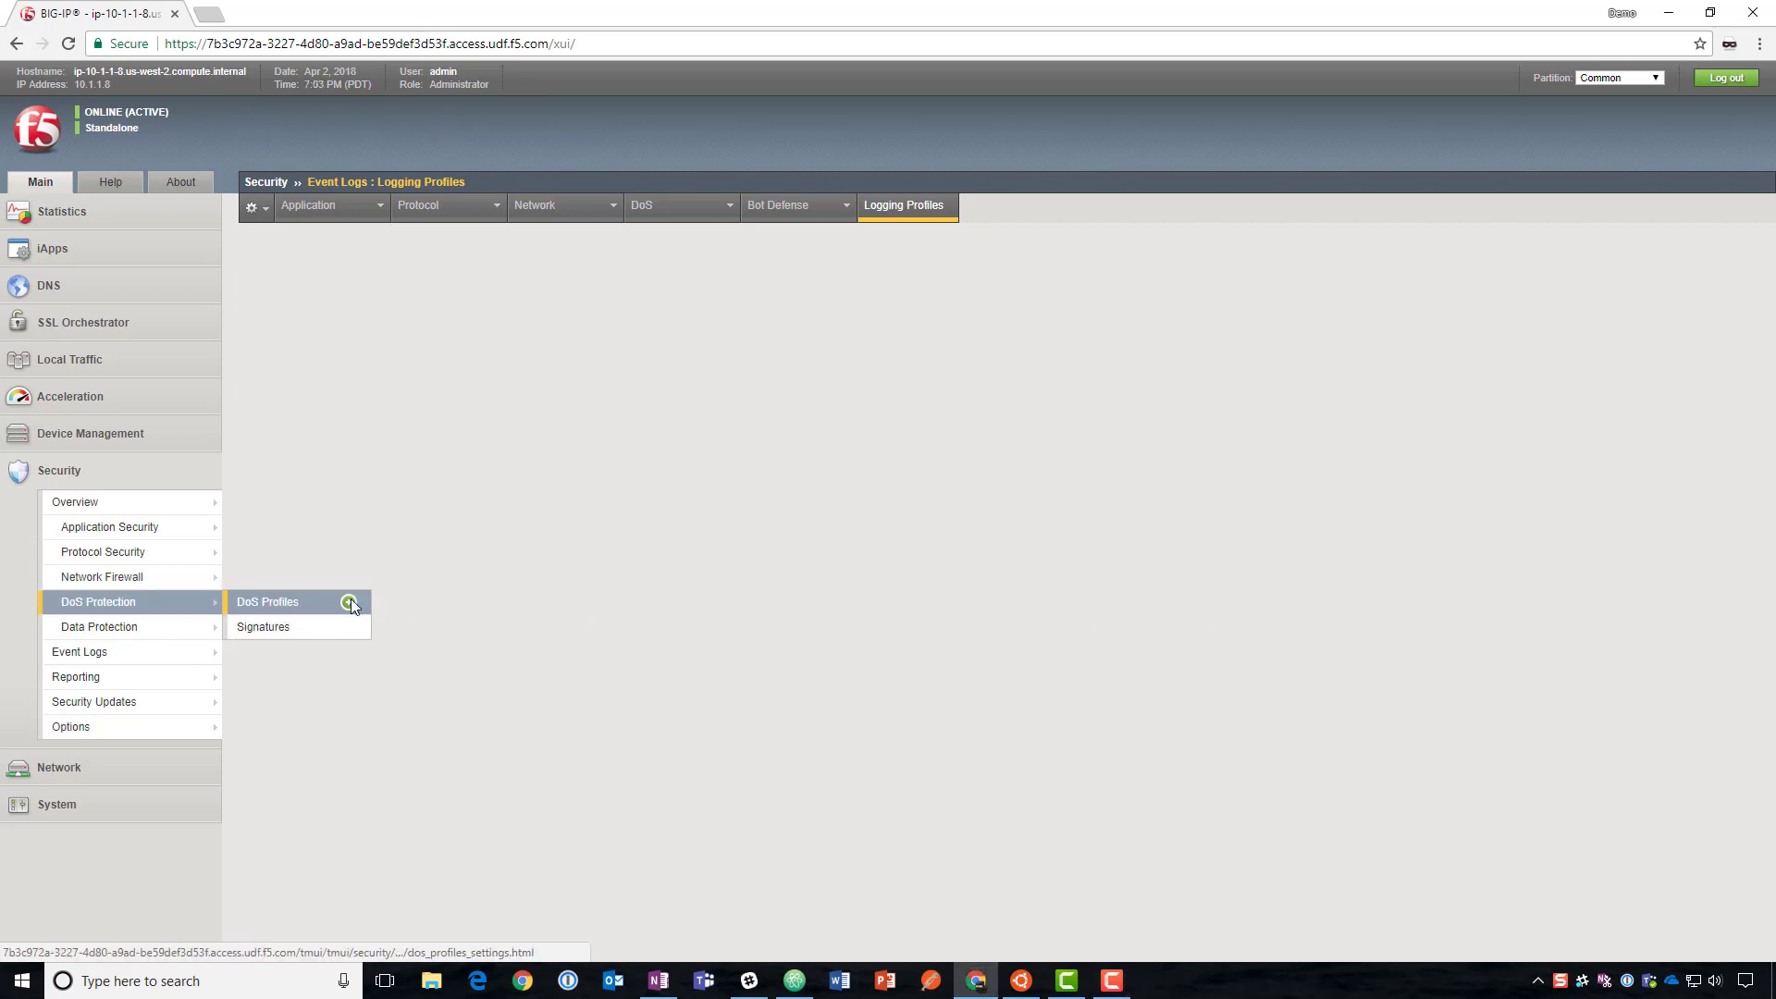
pyautogui.click(452, 243)
pyautogui.write('bot')
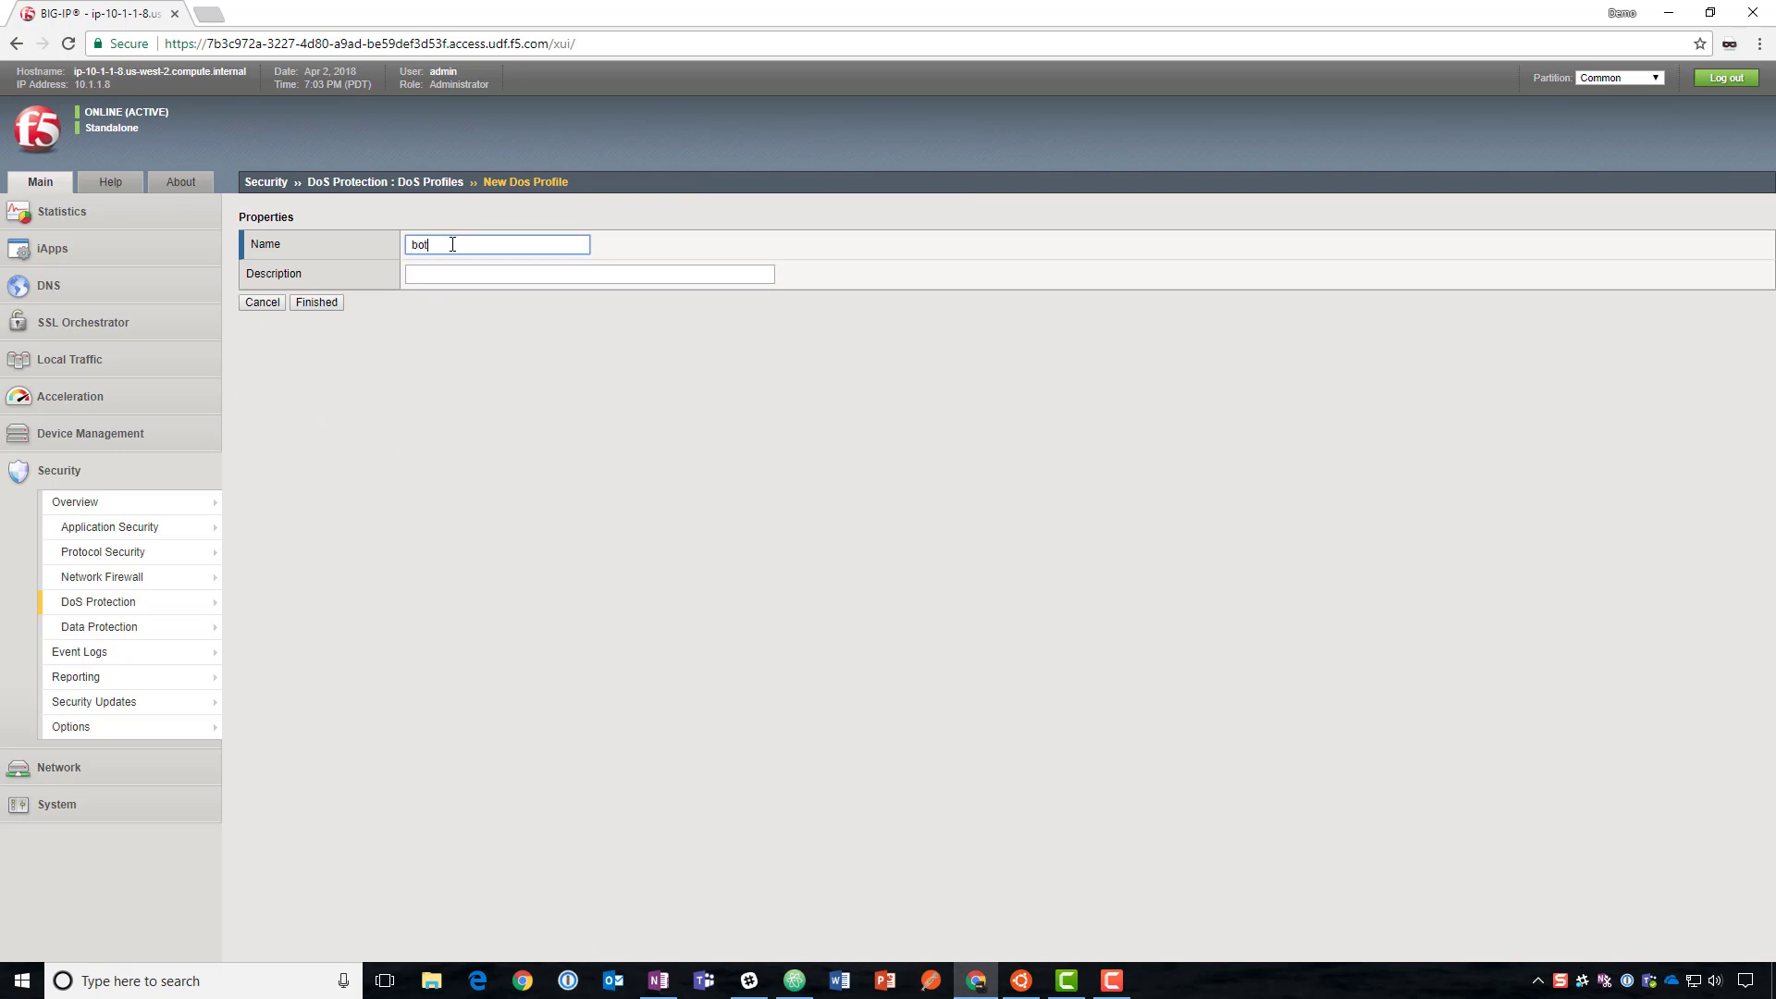
pyautogui.write('-defense')
pyautogui.click(316, 302)
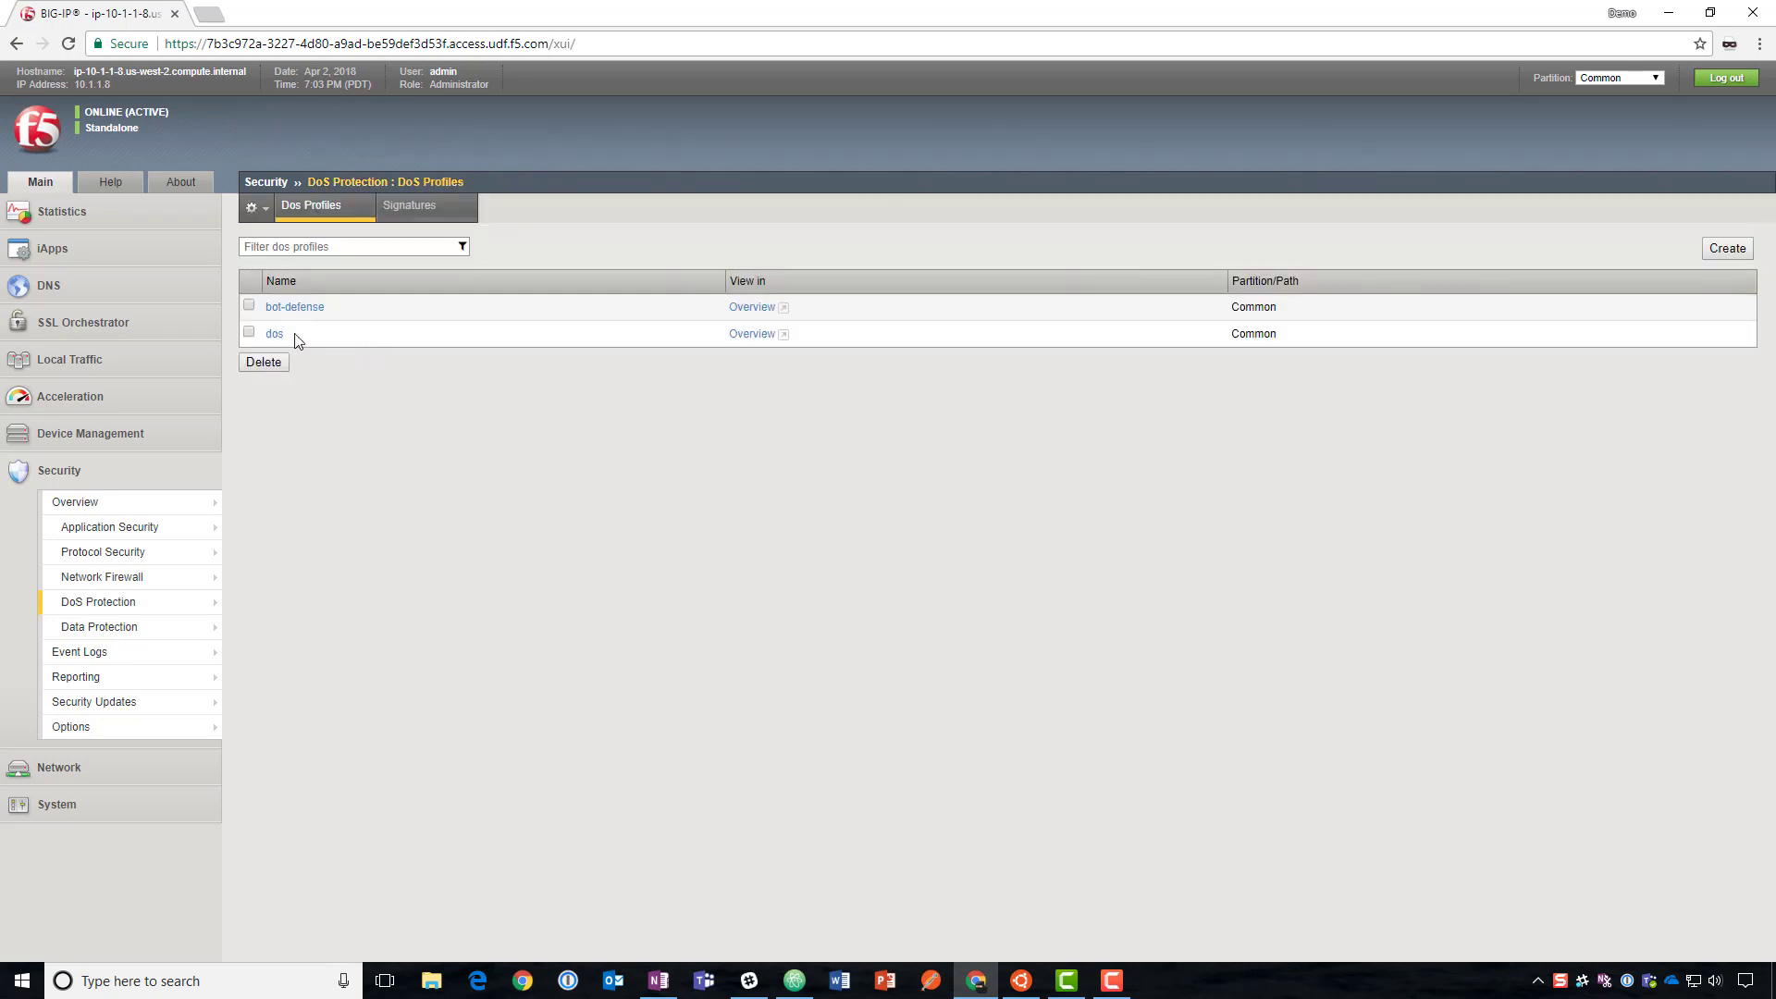
pyautogui.click(294, 307)
pyautogui.click(451, 207)
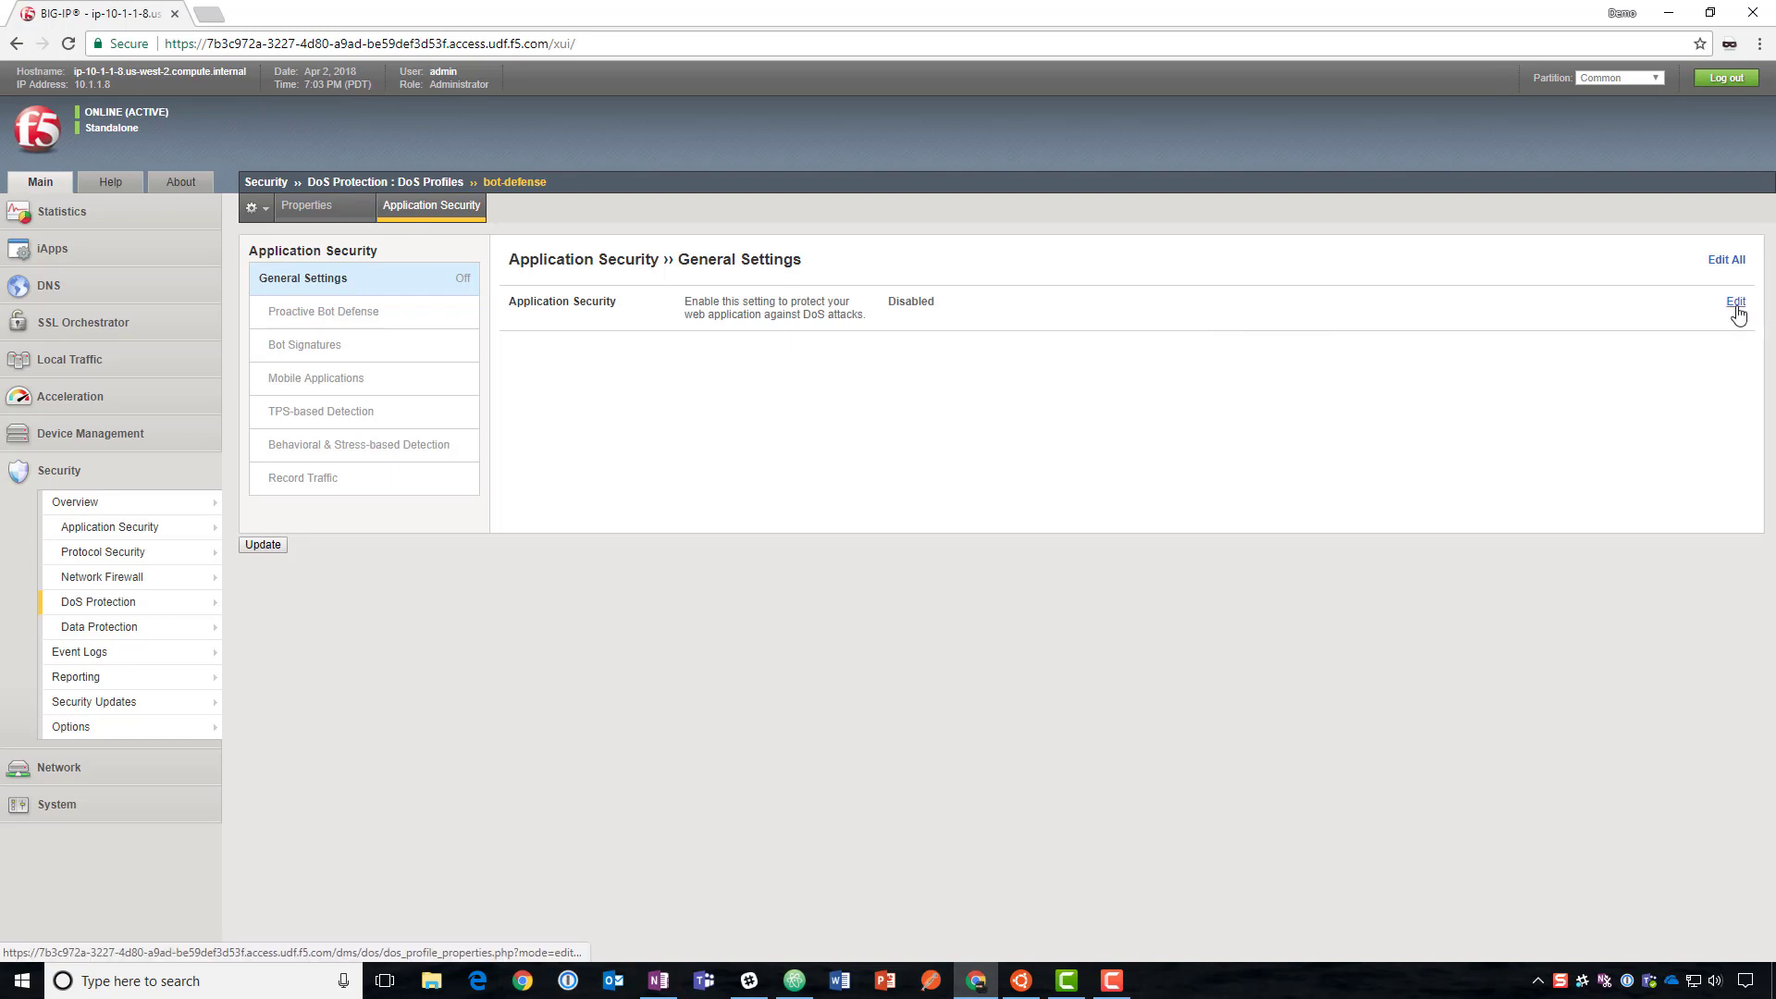
# Enable Application Security in bot-defense and set TPS-based Detection operation mode to Off
pyautogui.click(1735, 307)
pyautogui.click(915, 308)
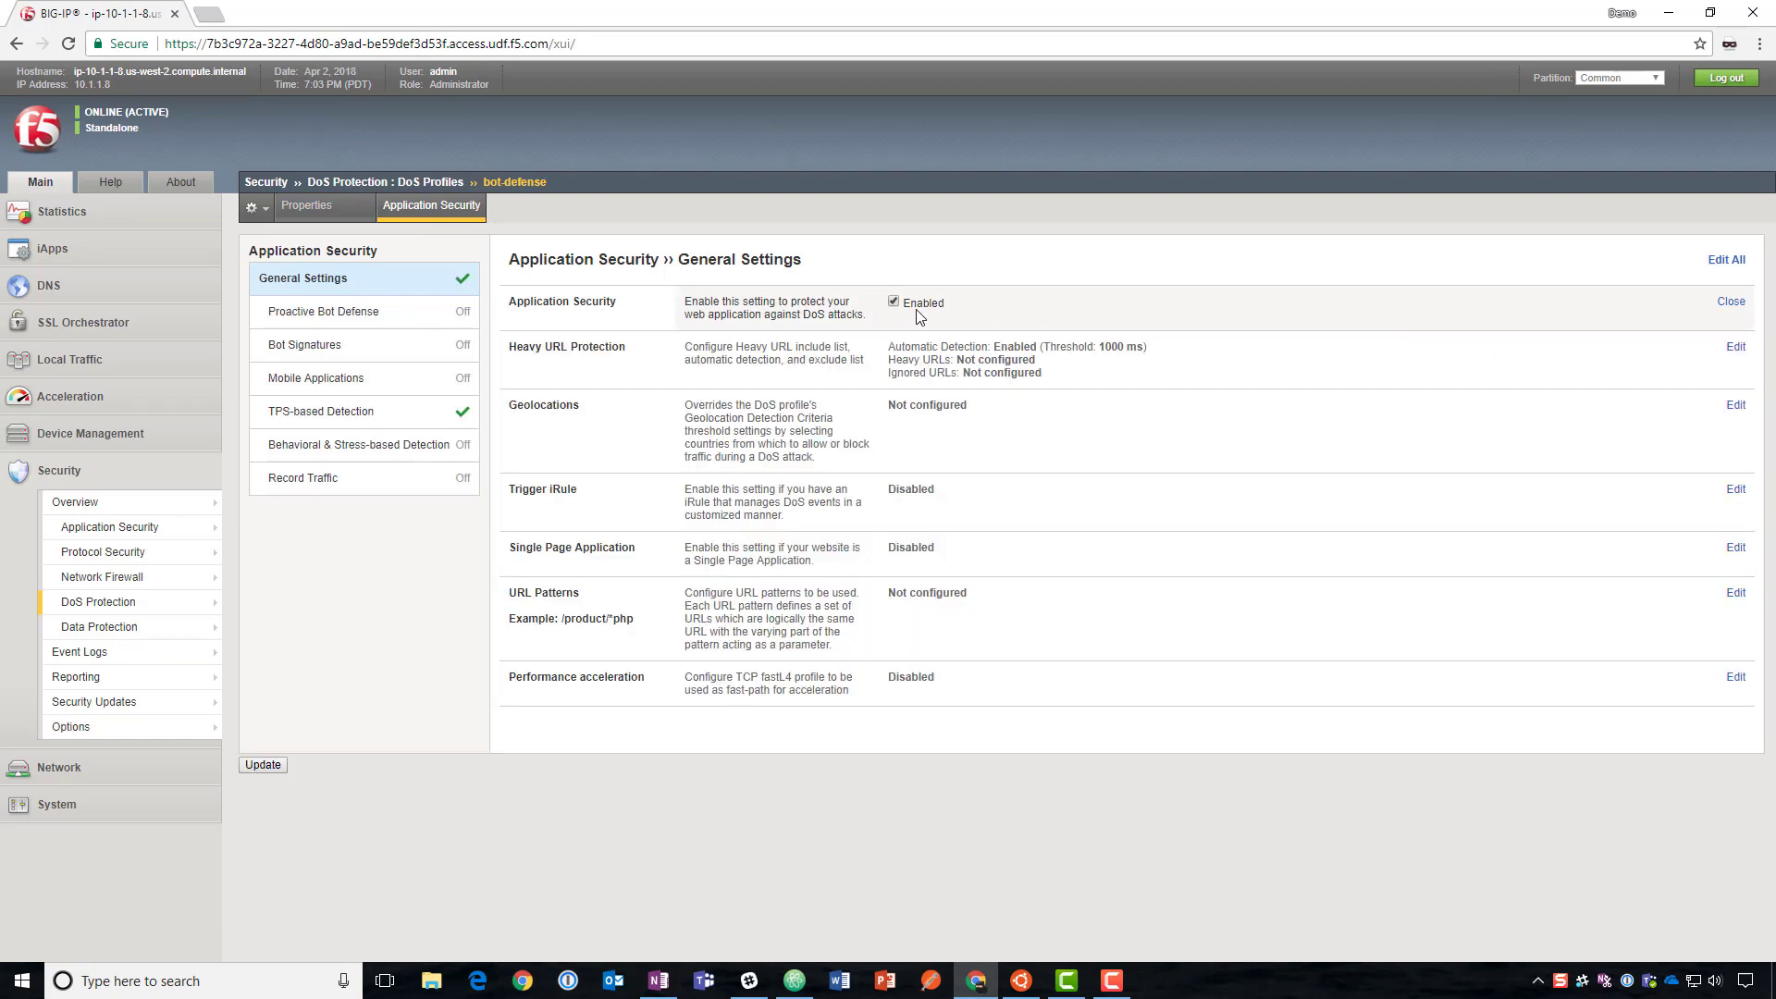
pyautogui.click(442, 414)
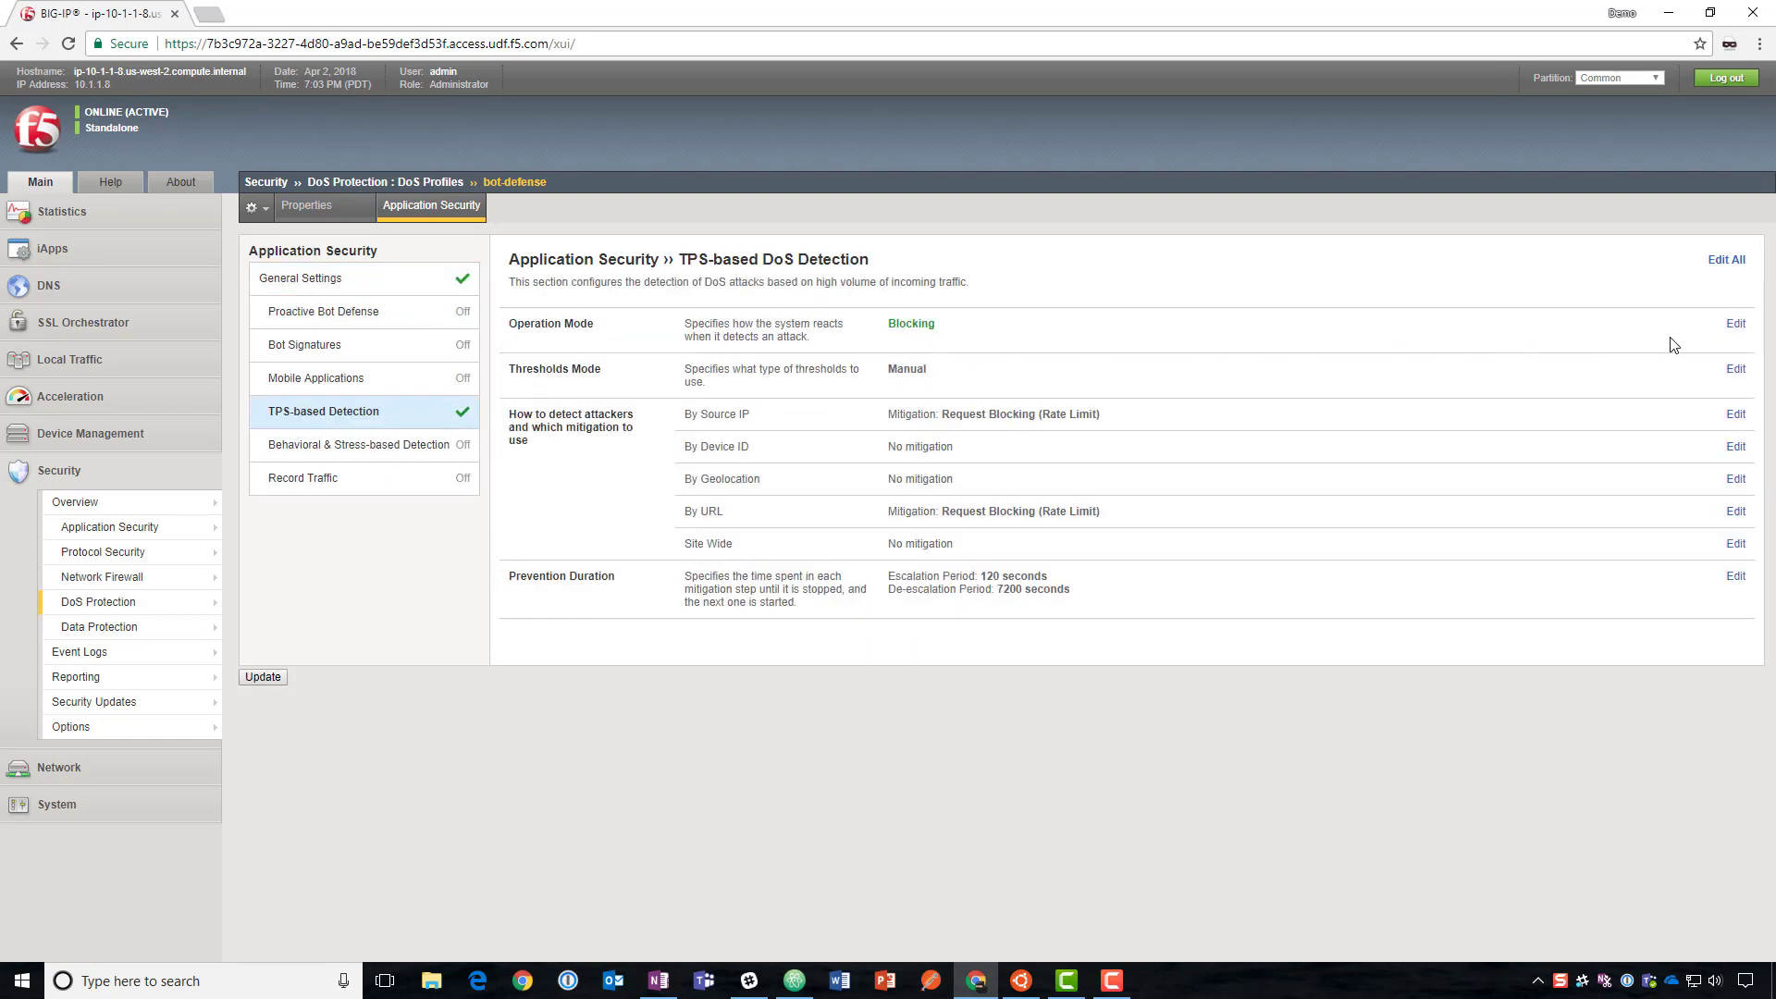
pyautogui.click(1735, 326)
pyautogui.click(928, 325)
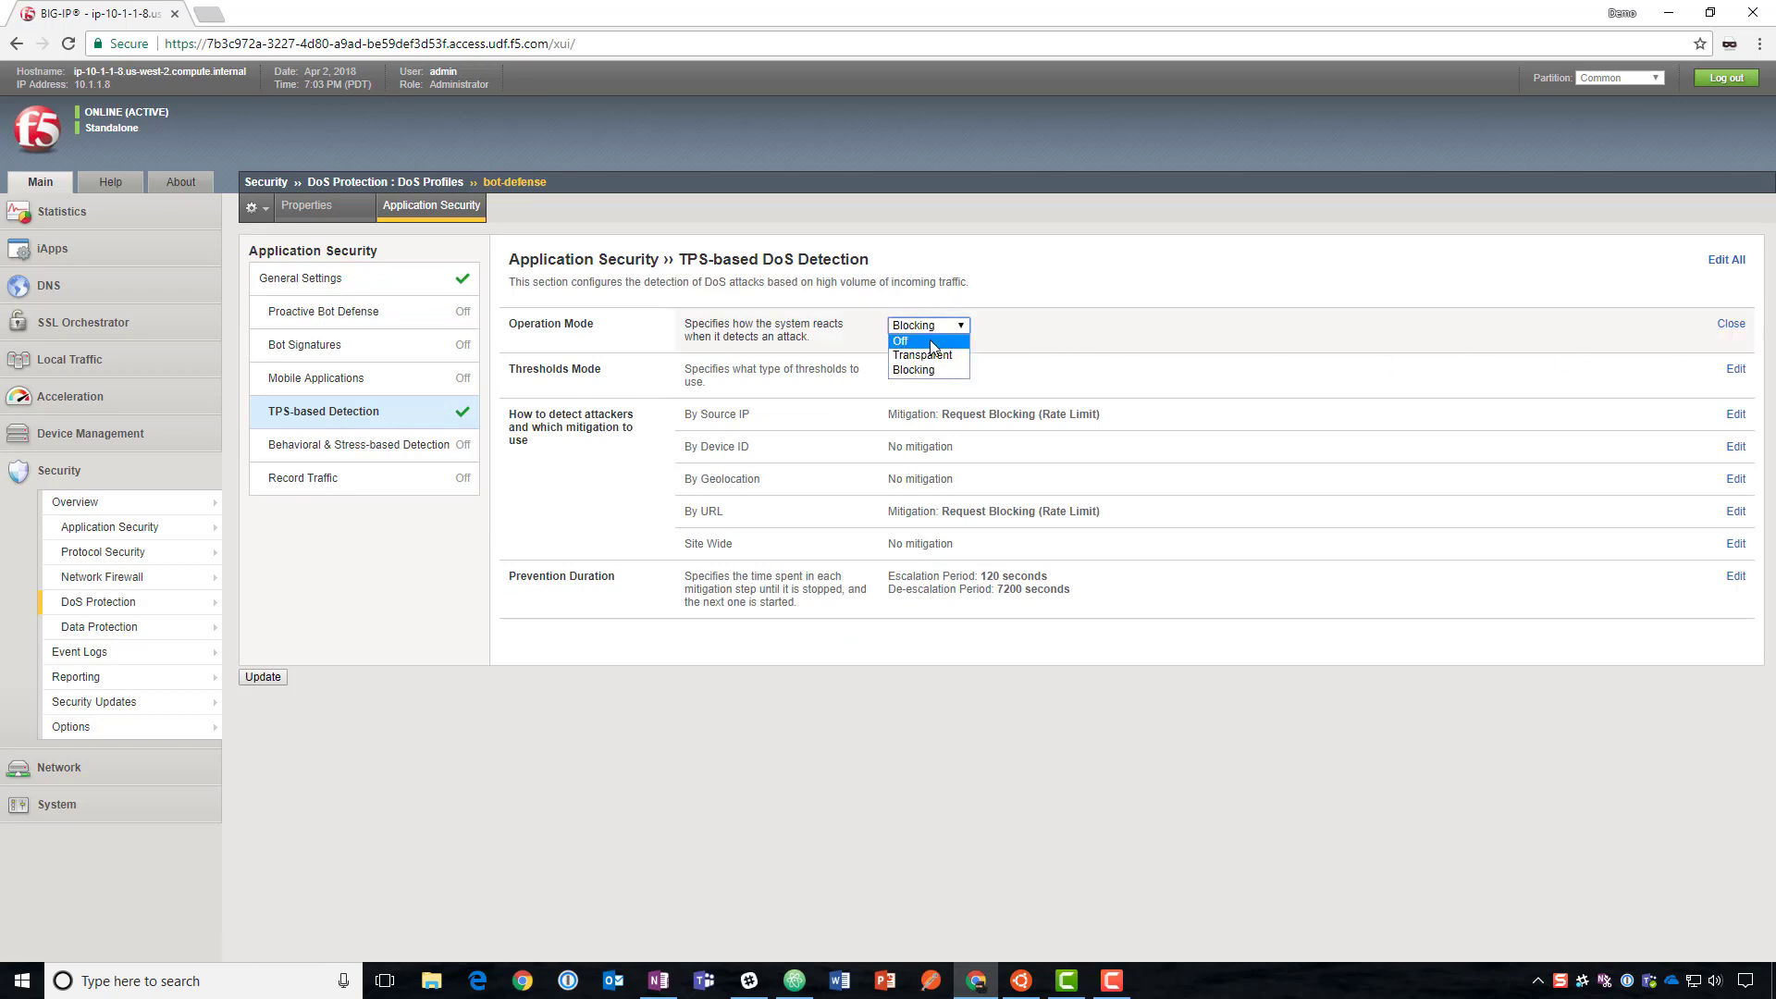
pyautogui.click(931, 341)
pyautogui.click(334, 352)
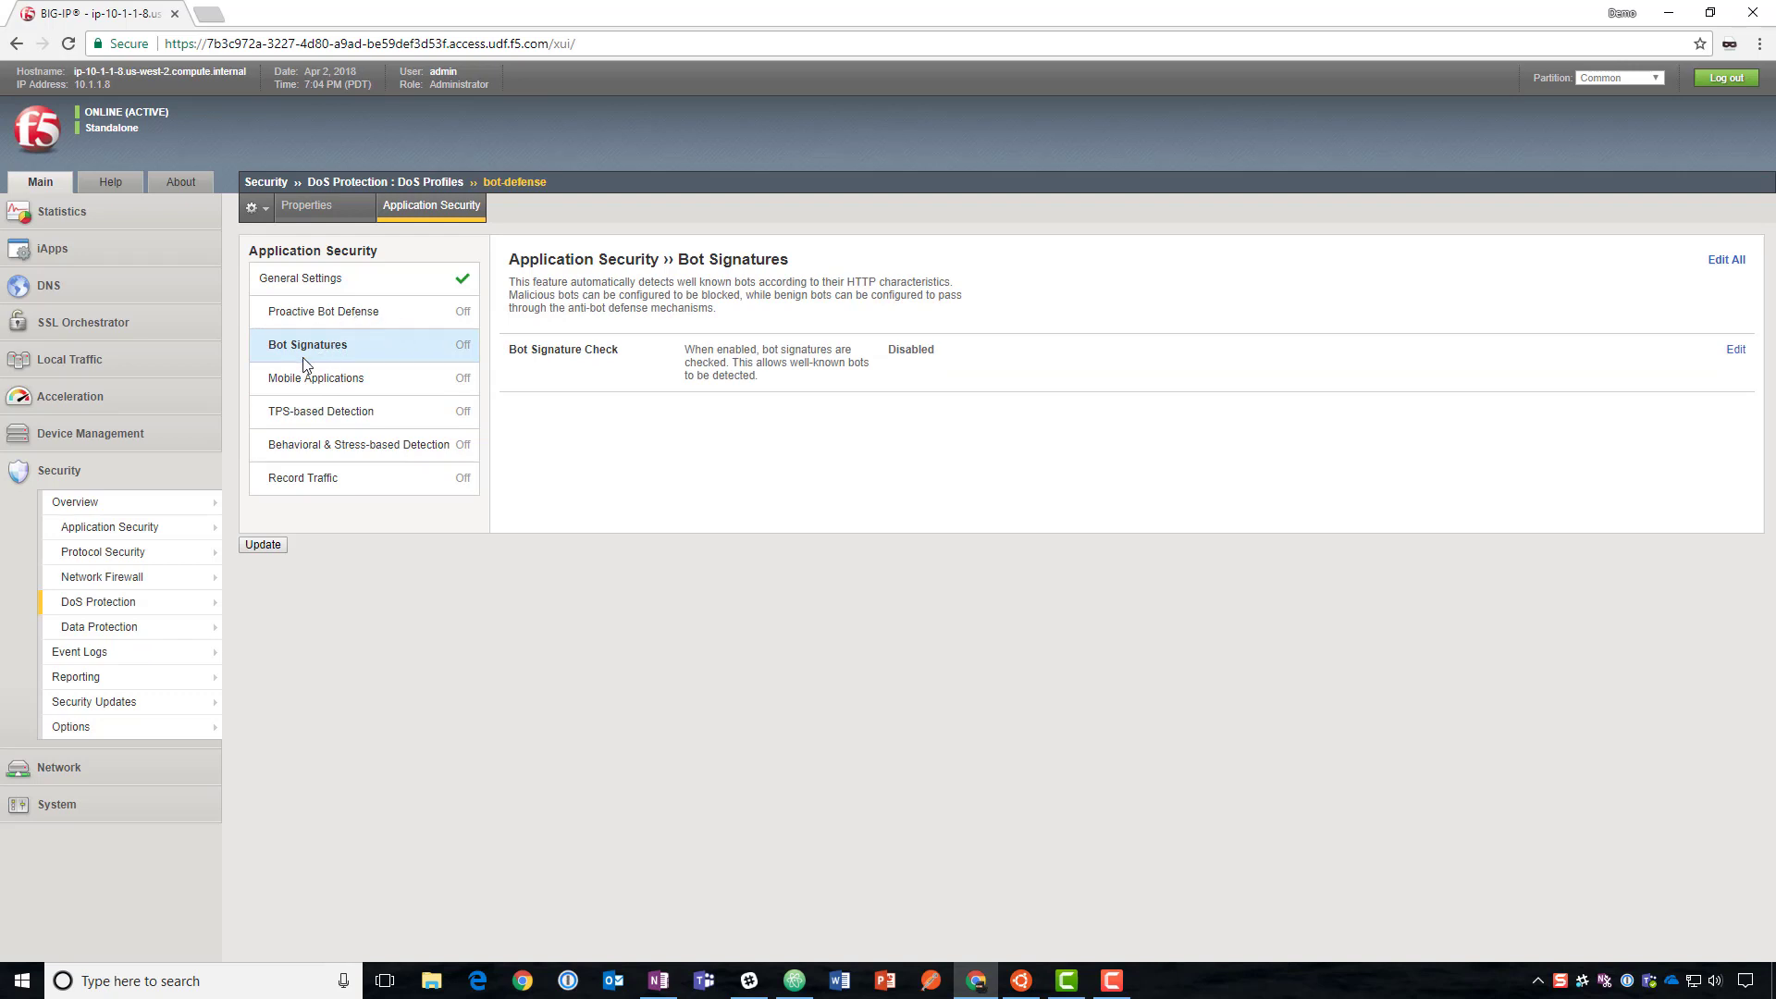
# Enable Bot Signature Check, set the HTTP Library category to Block, and update the profile
pyautogui.click(1739, 353)
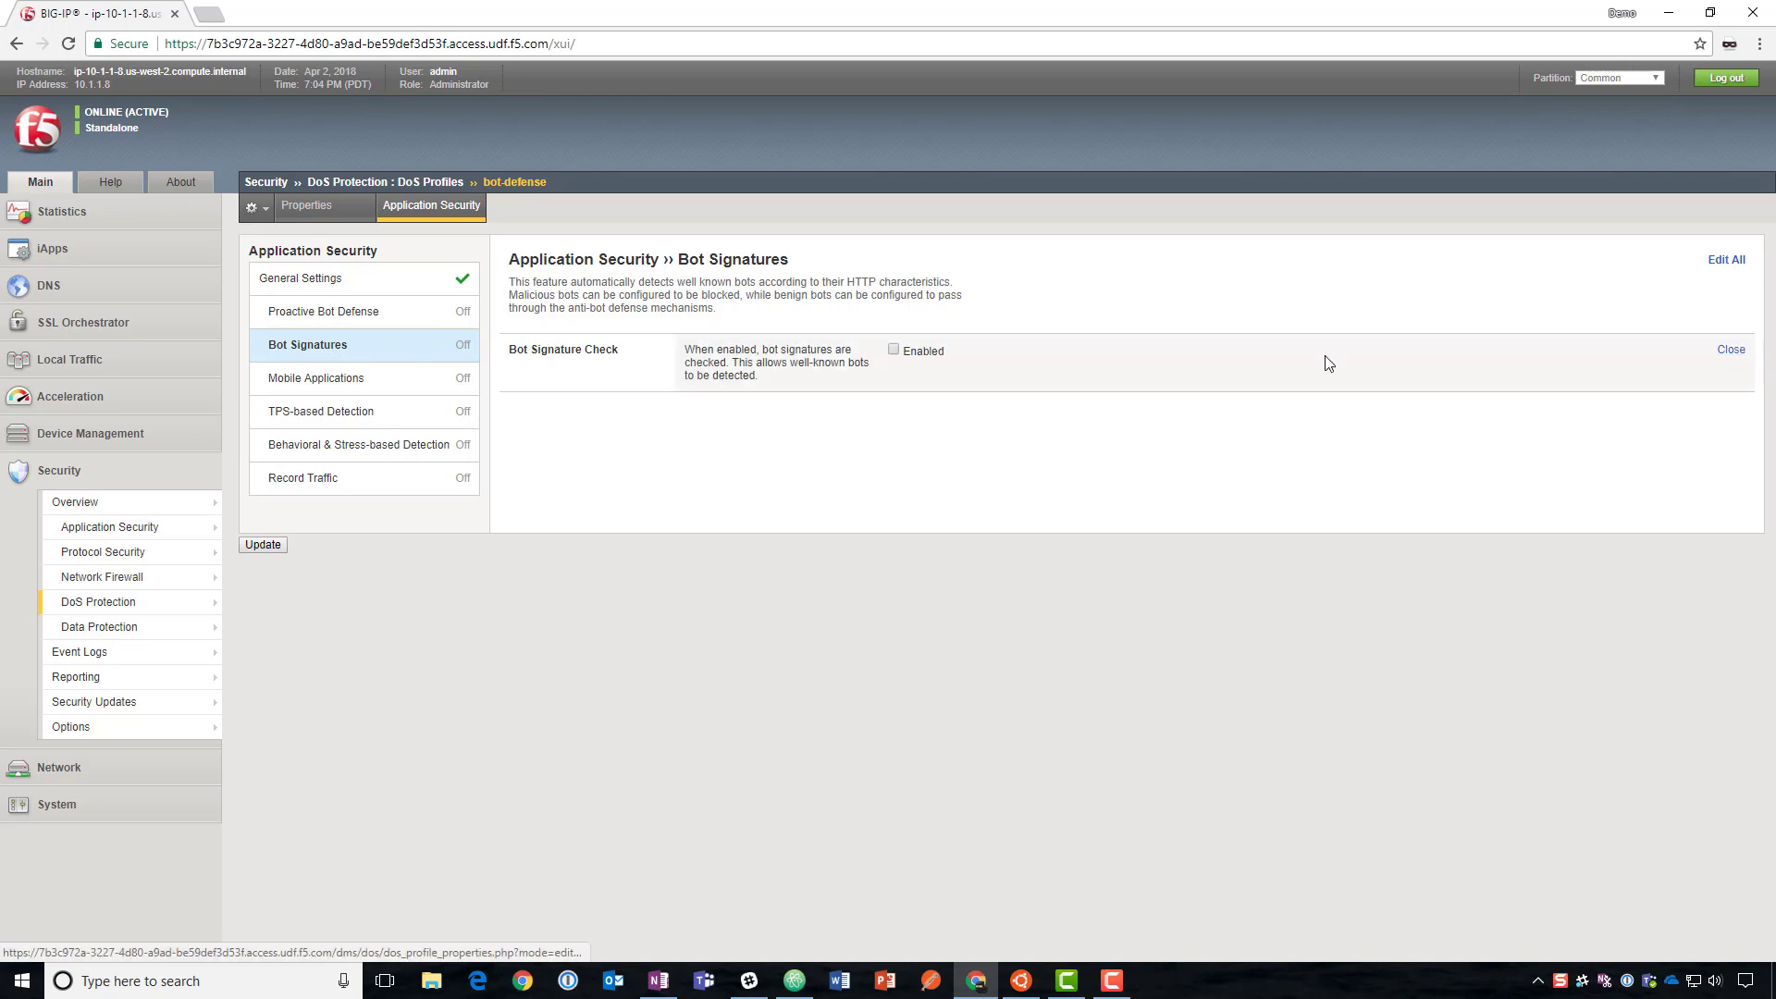
pyautogui.click(940, 353)
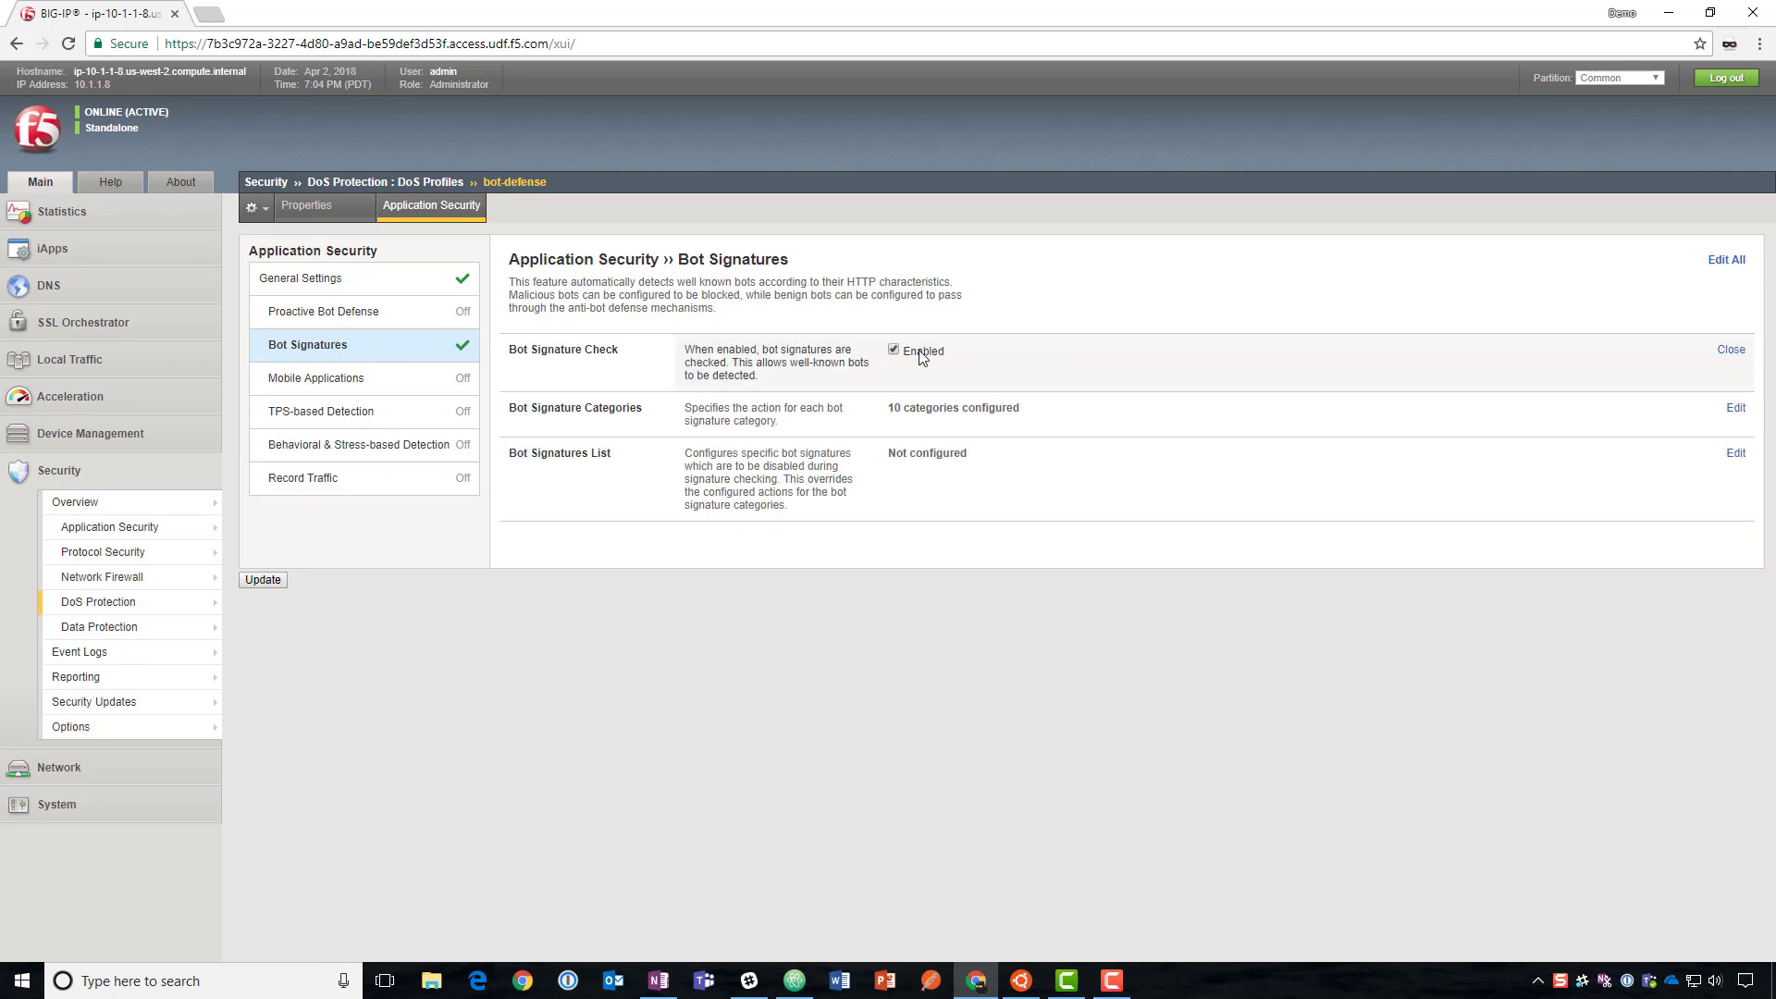
pyautogui.click(1738, 412)
pyautogui.scroll(-2, 841, 484)
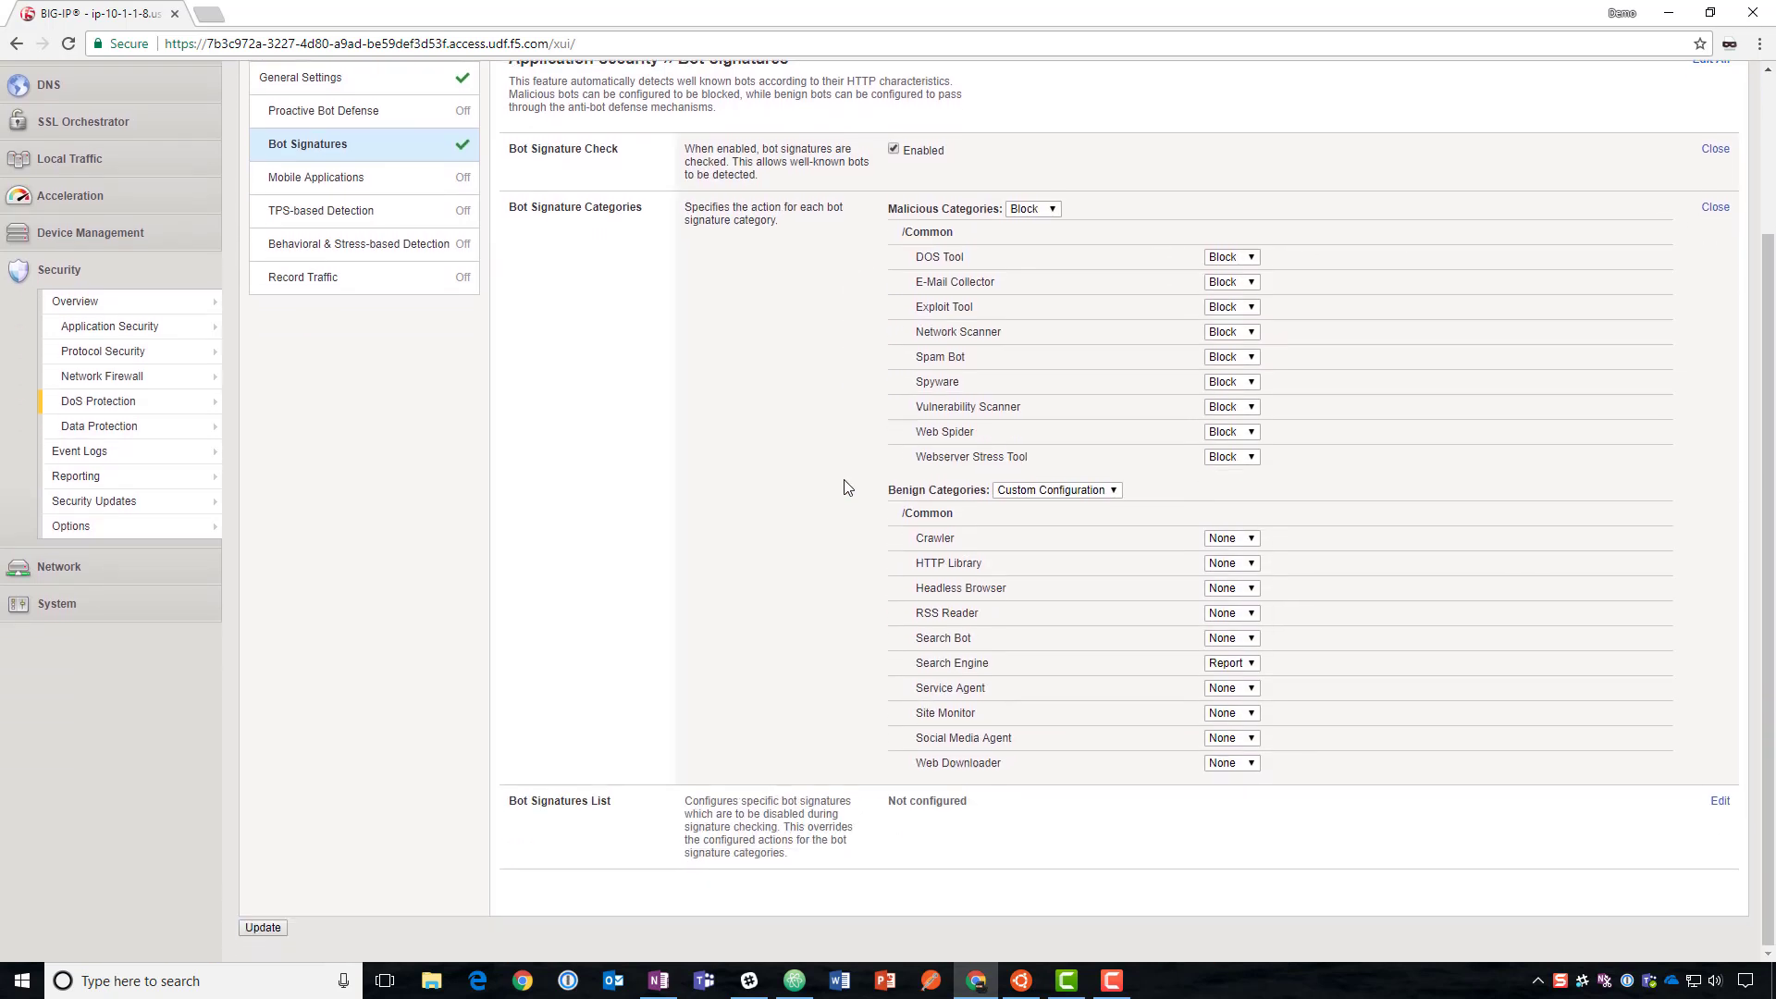
pyautogui.moveTo(915, 562); pyautogui.dragTo(978, 559)
pyautogui.click(1022, 574)
pyautogui.click(1222, 563)
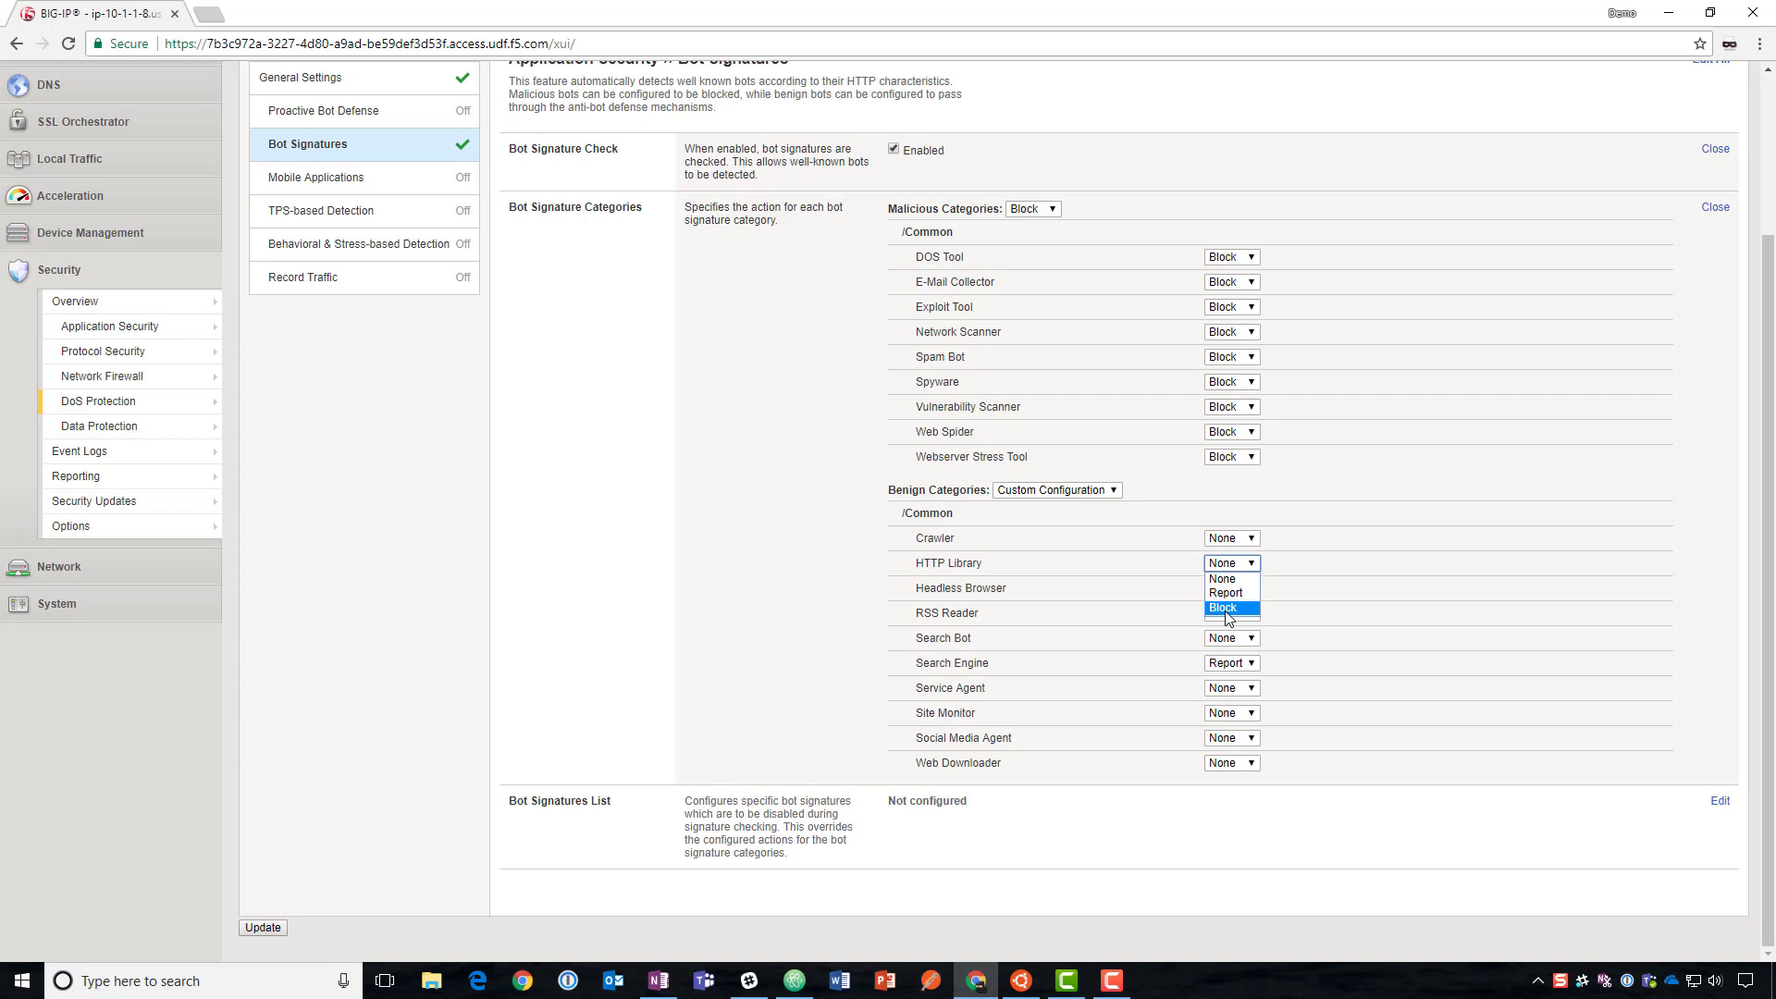
pyautogui.click(1222, 603)
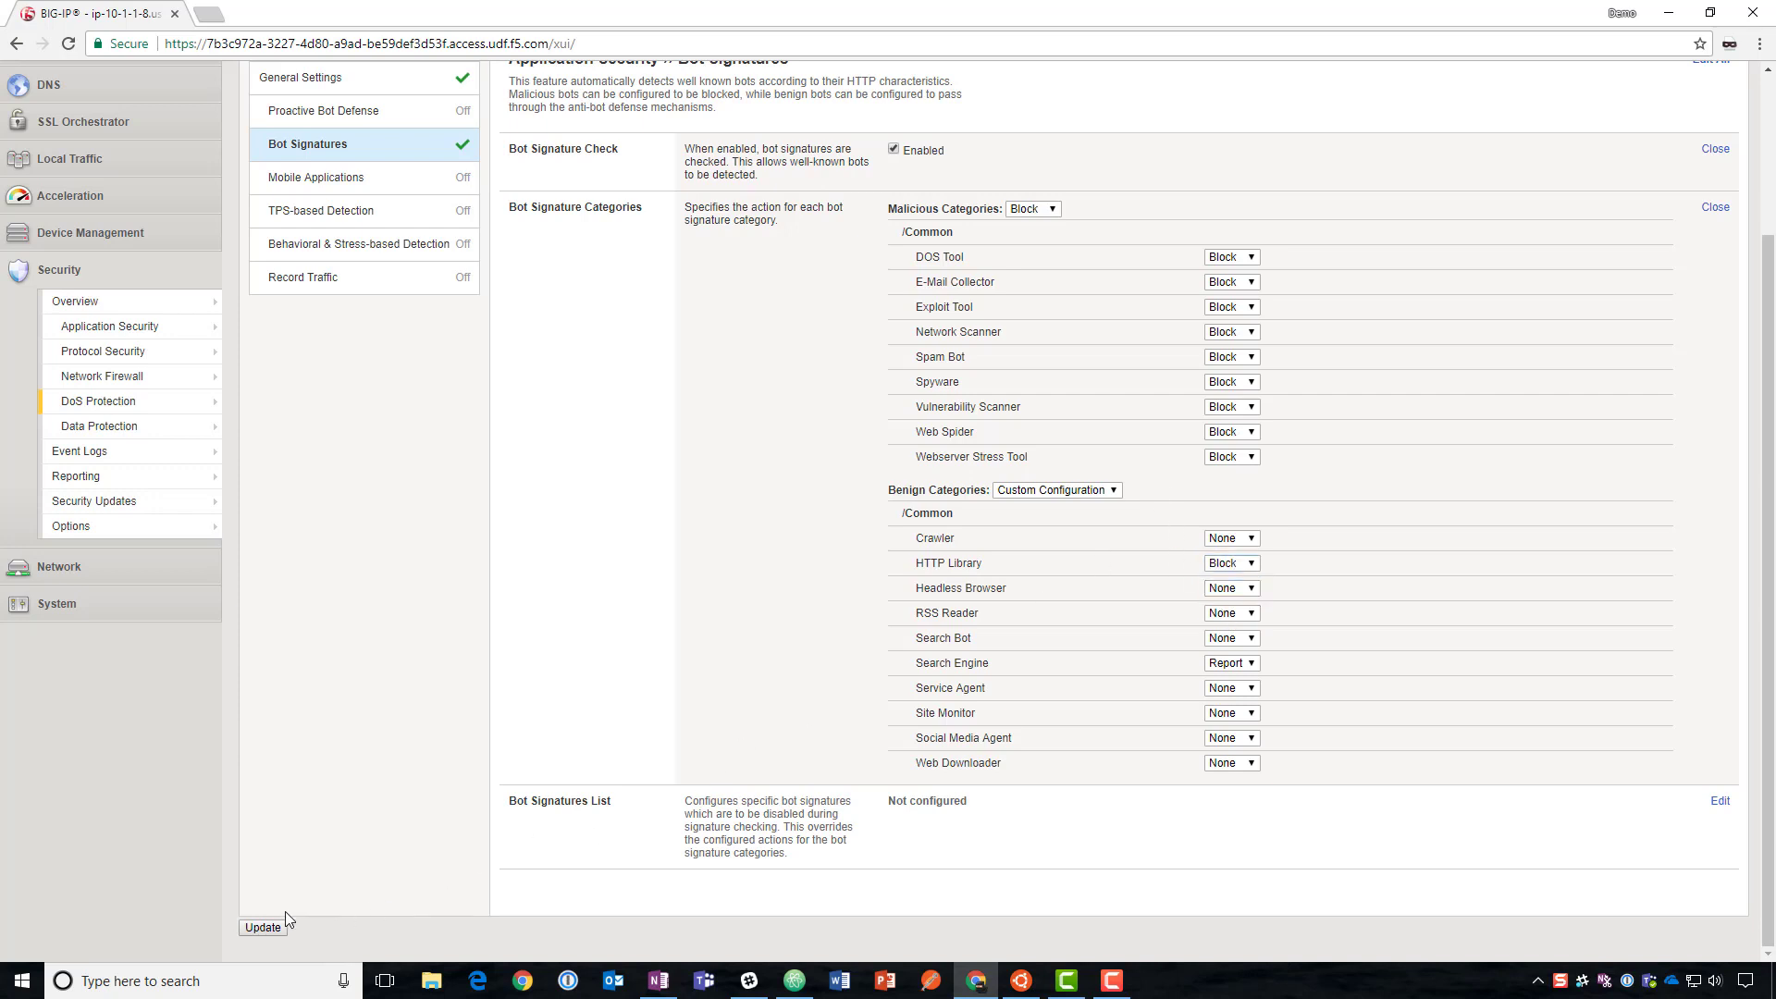
pyautogui.click(262, 927)
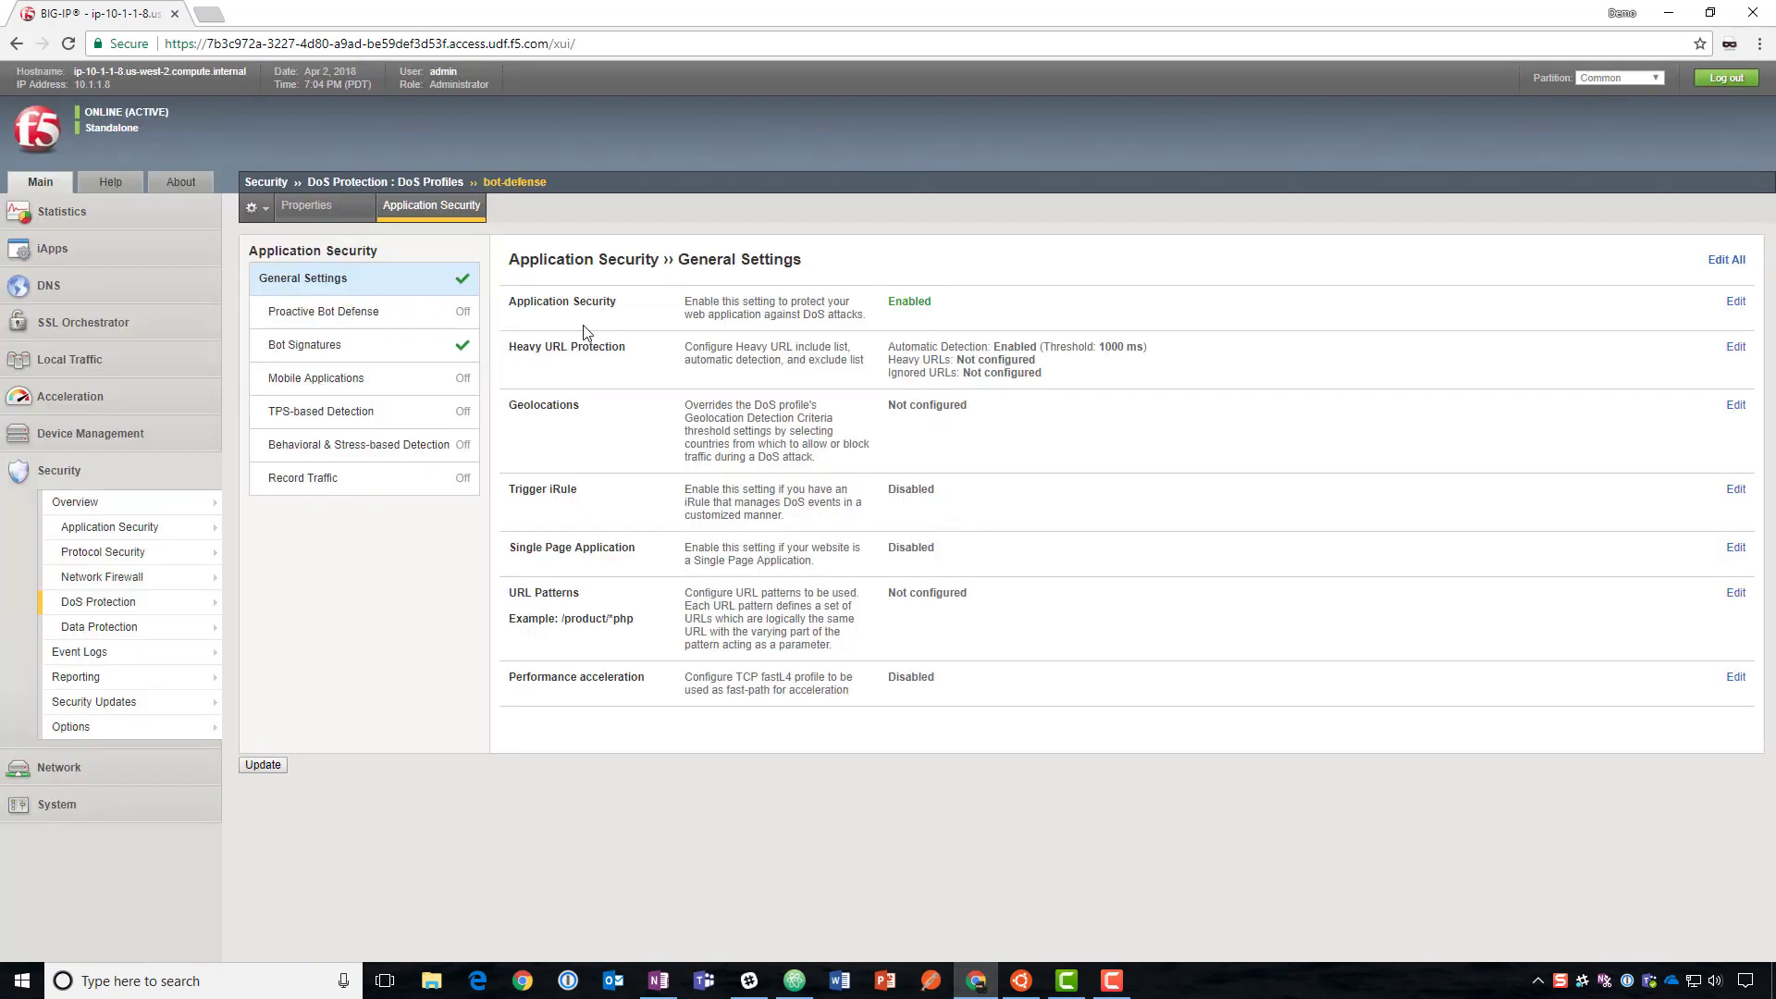
# Go to Local Traffic > Virtual Servers > dvwa security policy settings
pyautogui.click(116, 363)
pyautogui.click(118, 422)
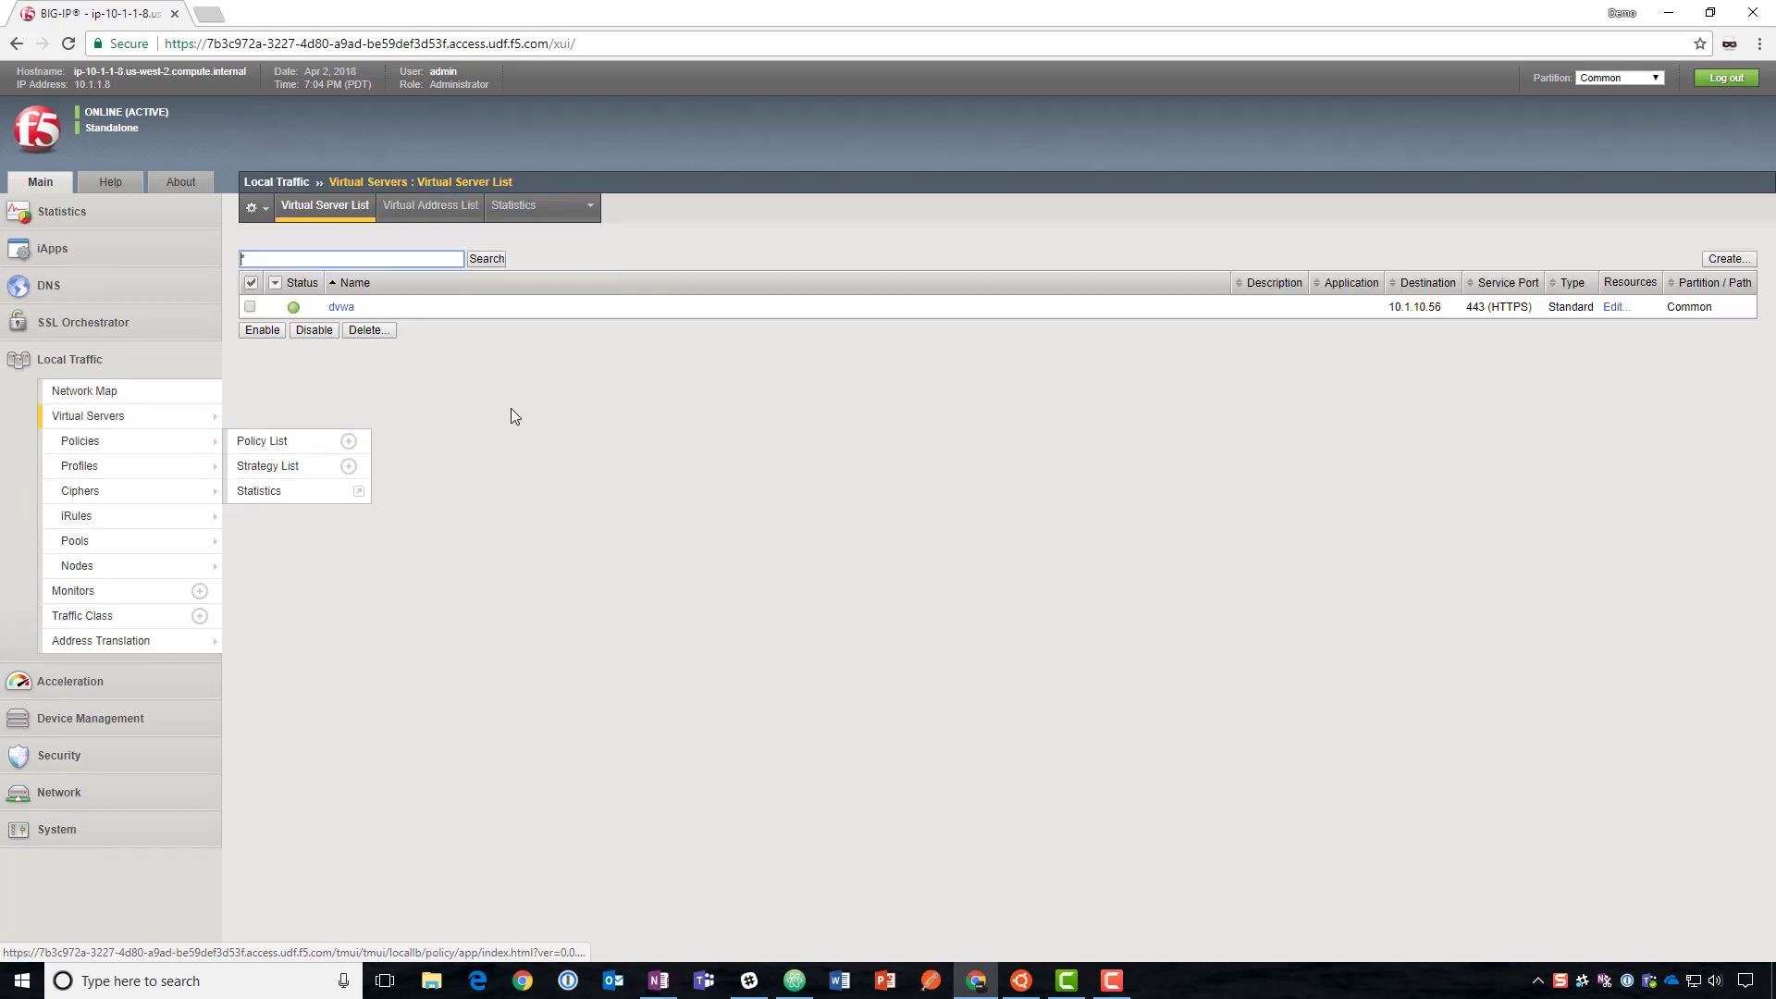
pyautogui.click(343, 309)
pyautogui.moveTo(518, 205)
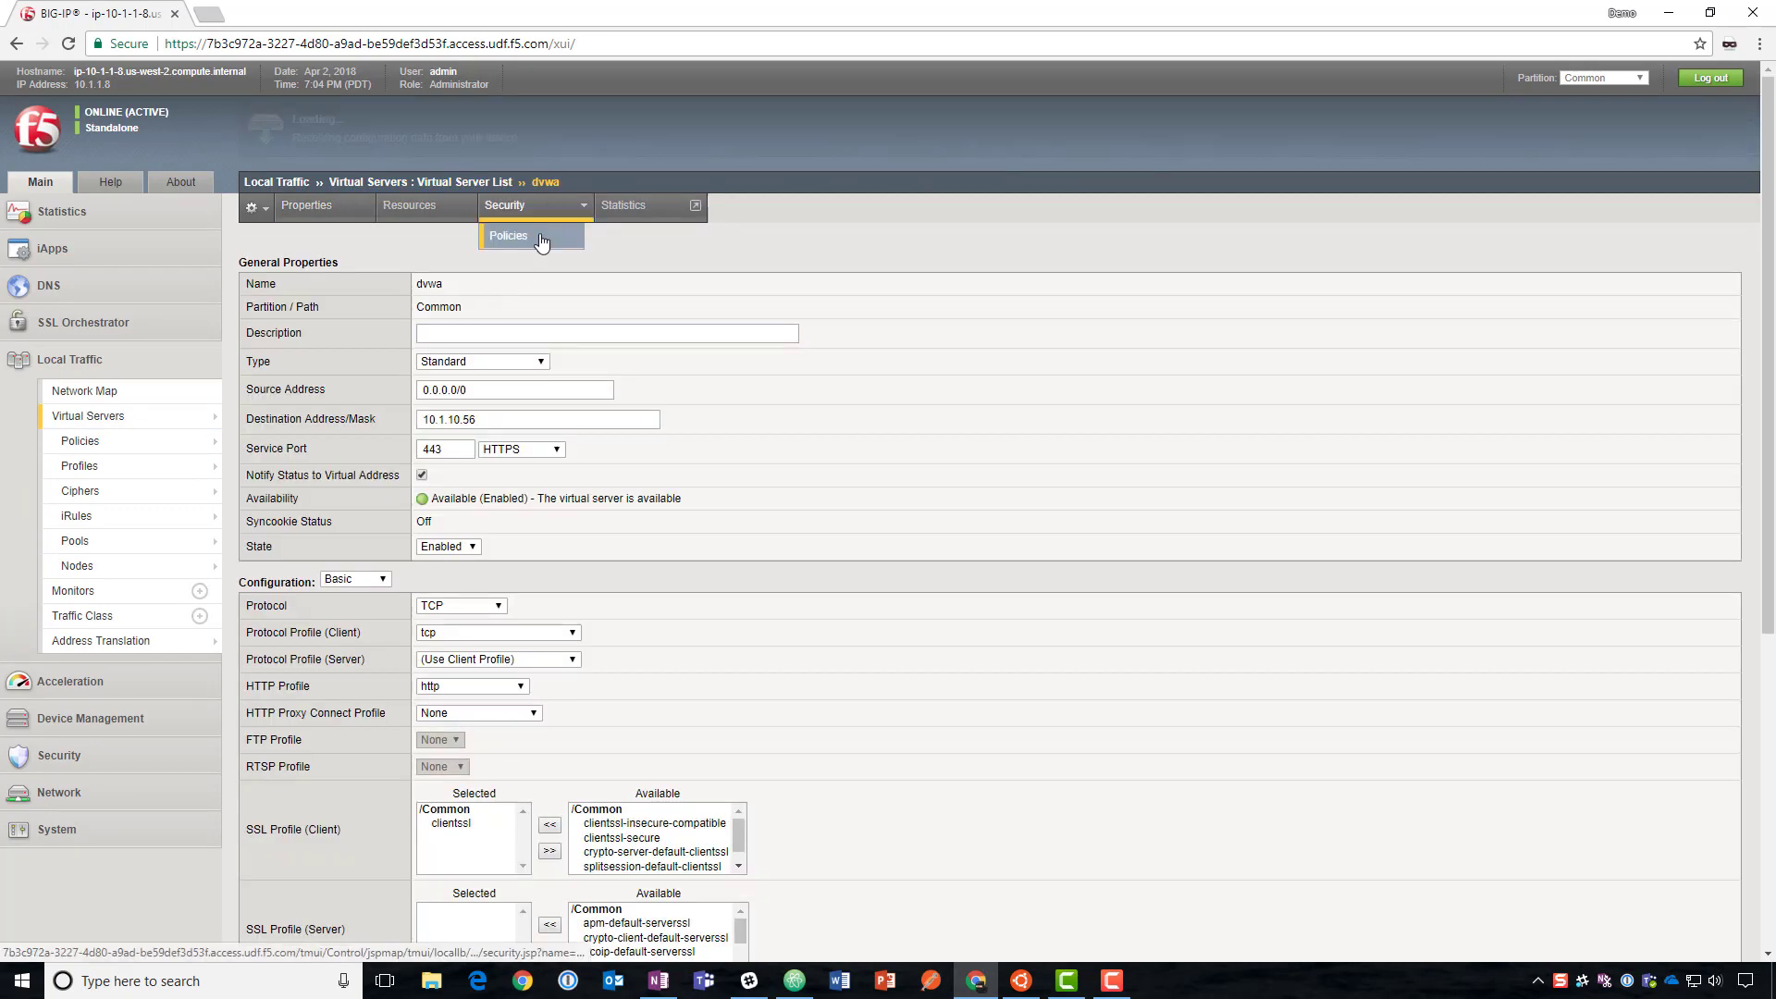
pyautogui.click(518, 237)
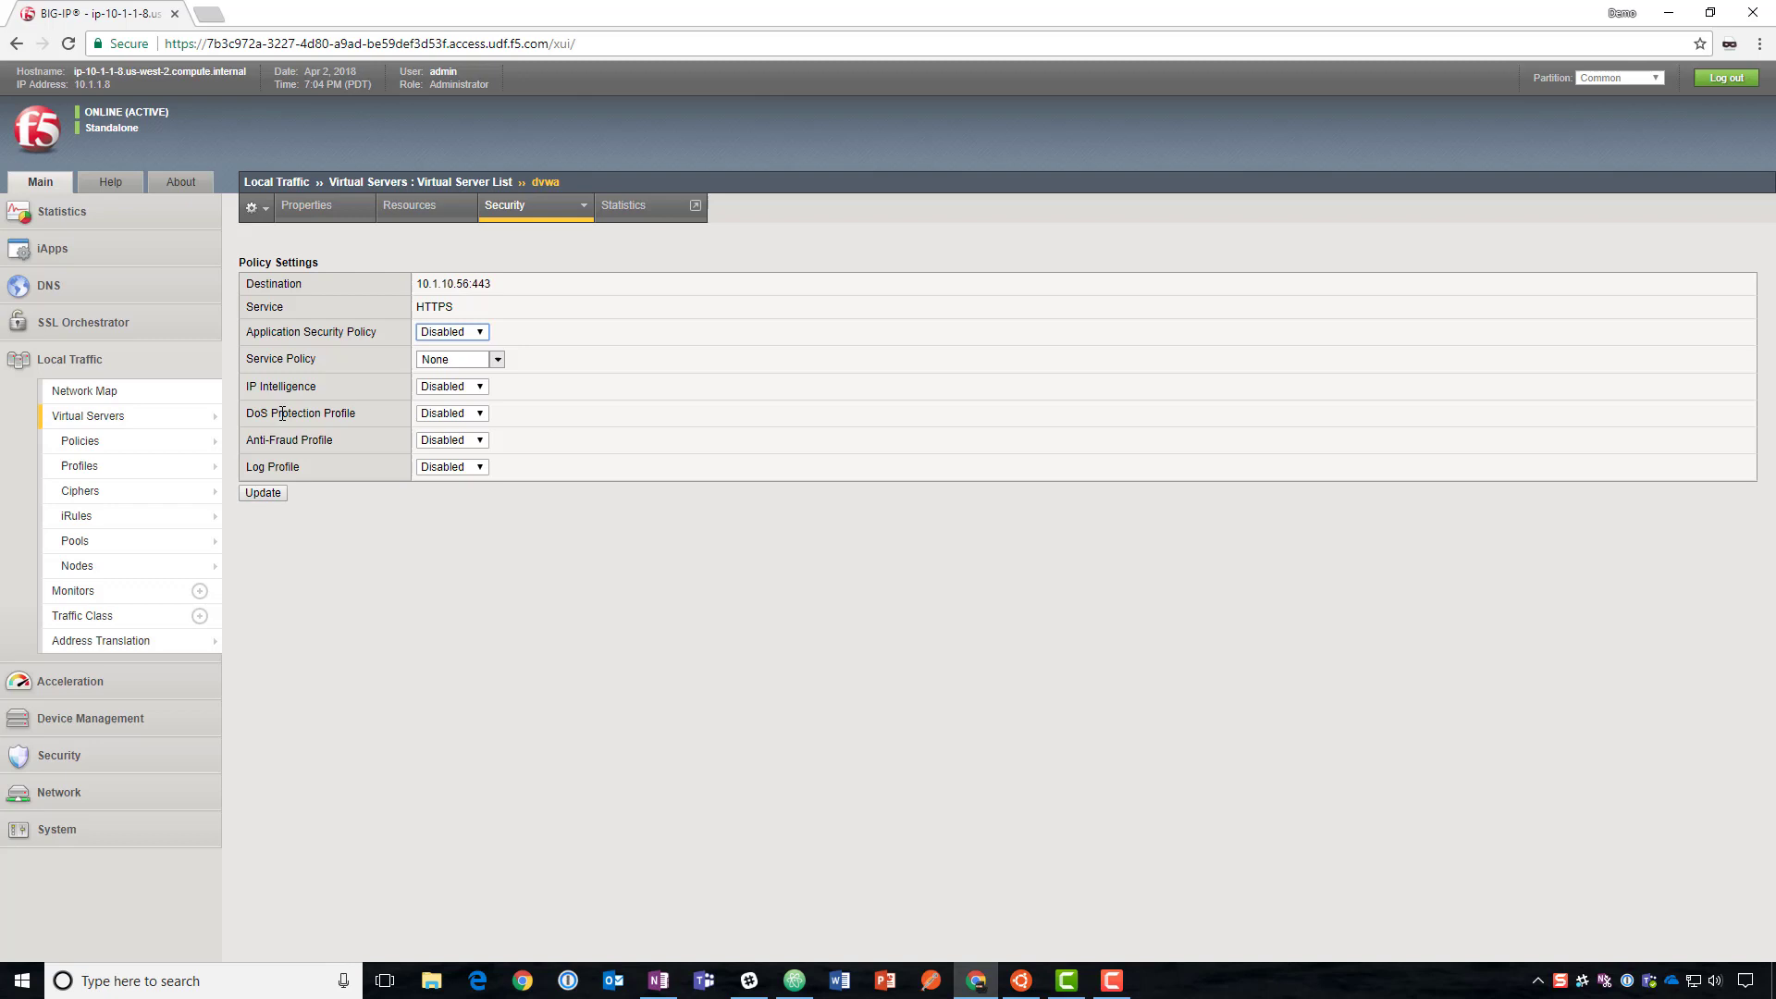
# Enable DoS profile bot-defense and log profile bot-logging on dvwa, then update
pyautogui.click(451, 413)
pyautogui.click(447, 441)
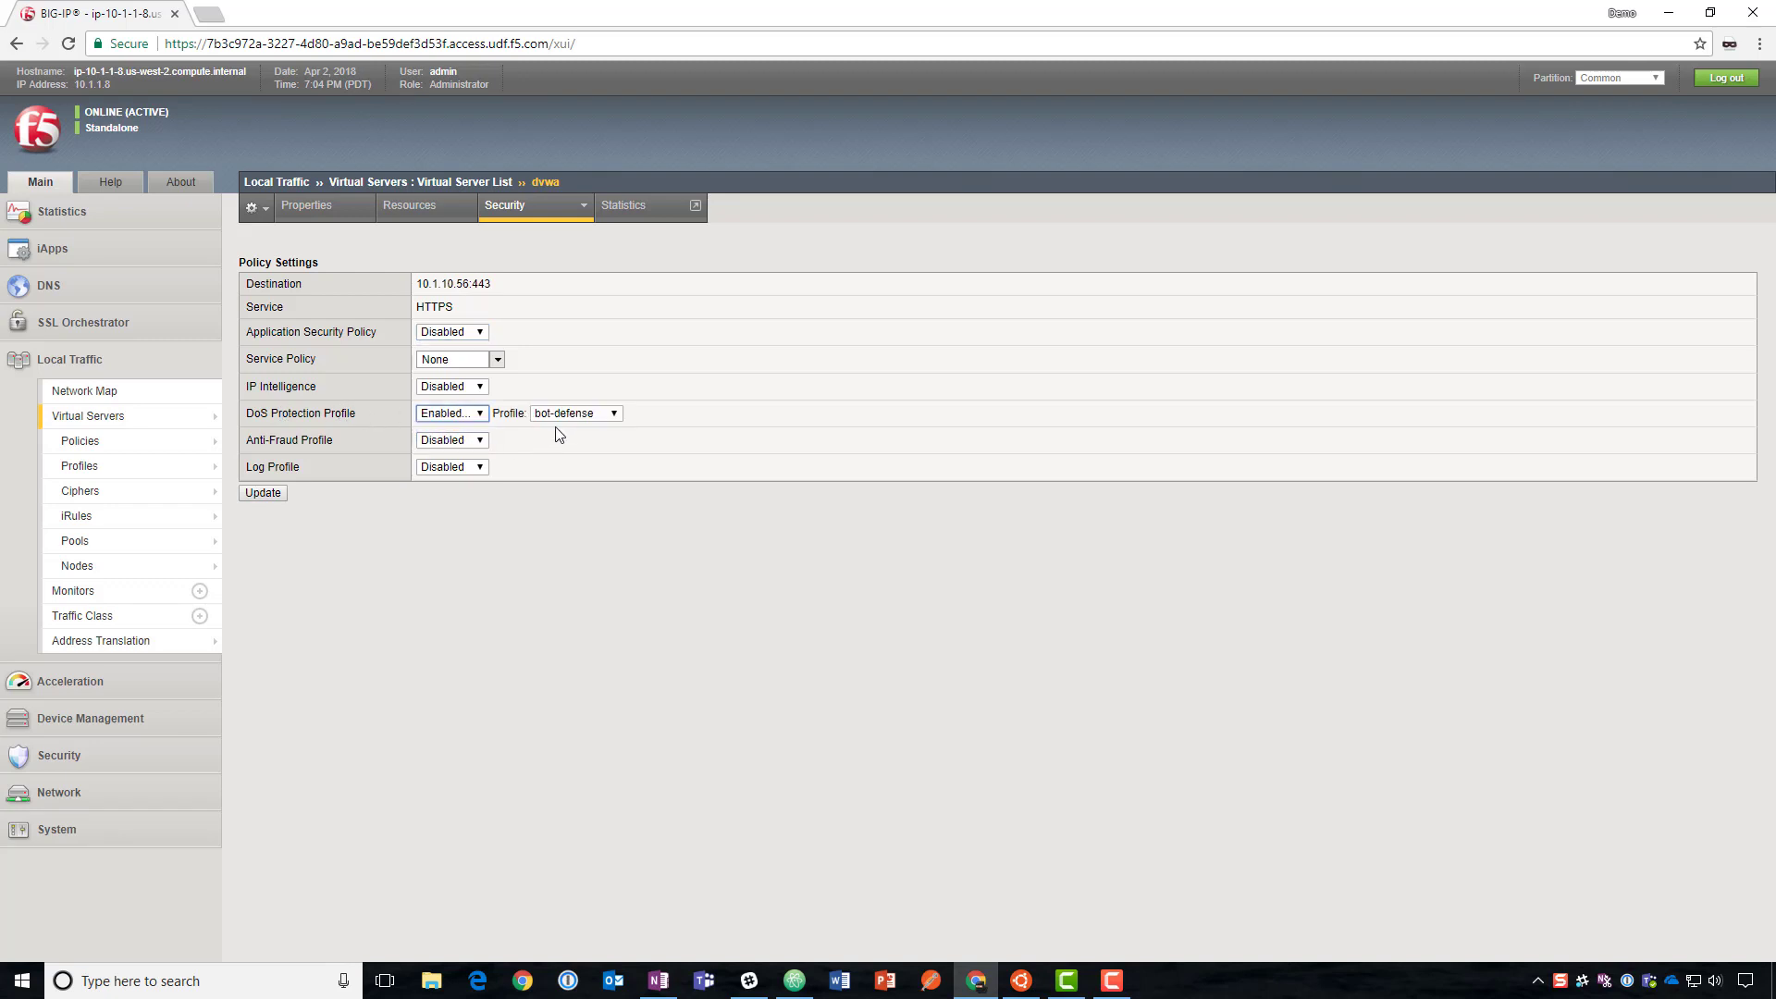
pyautogui.click(559, 413)
pyautogui.click(649, 431)
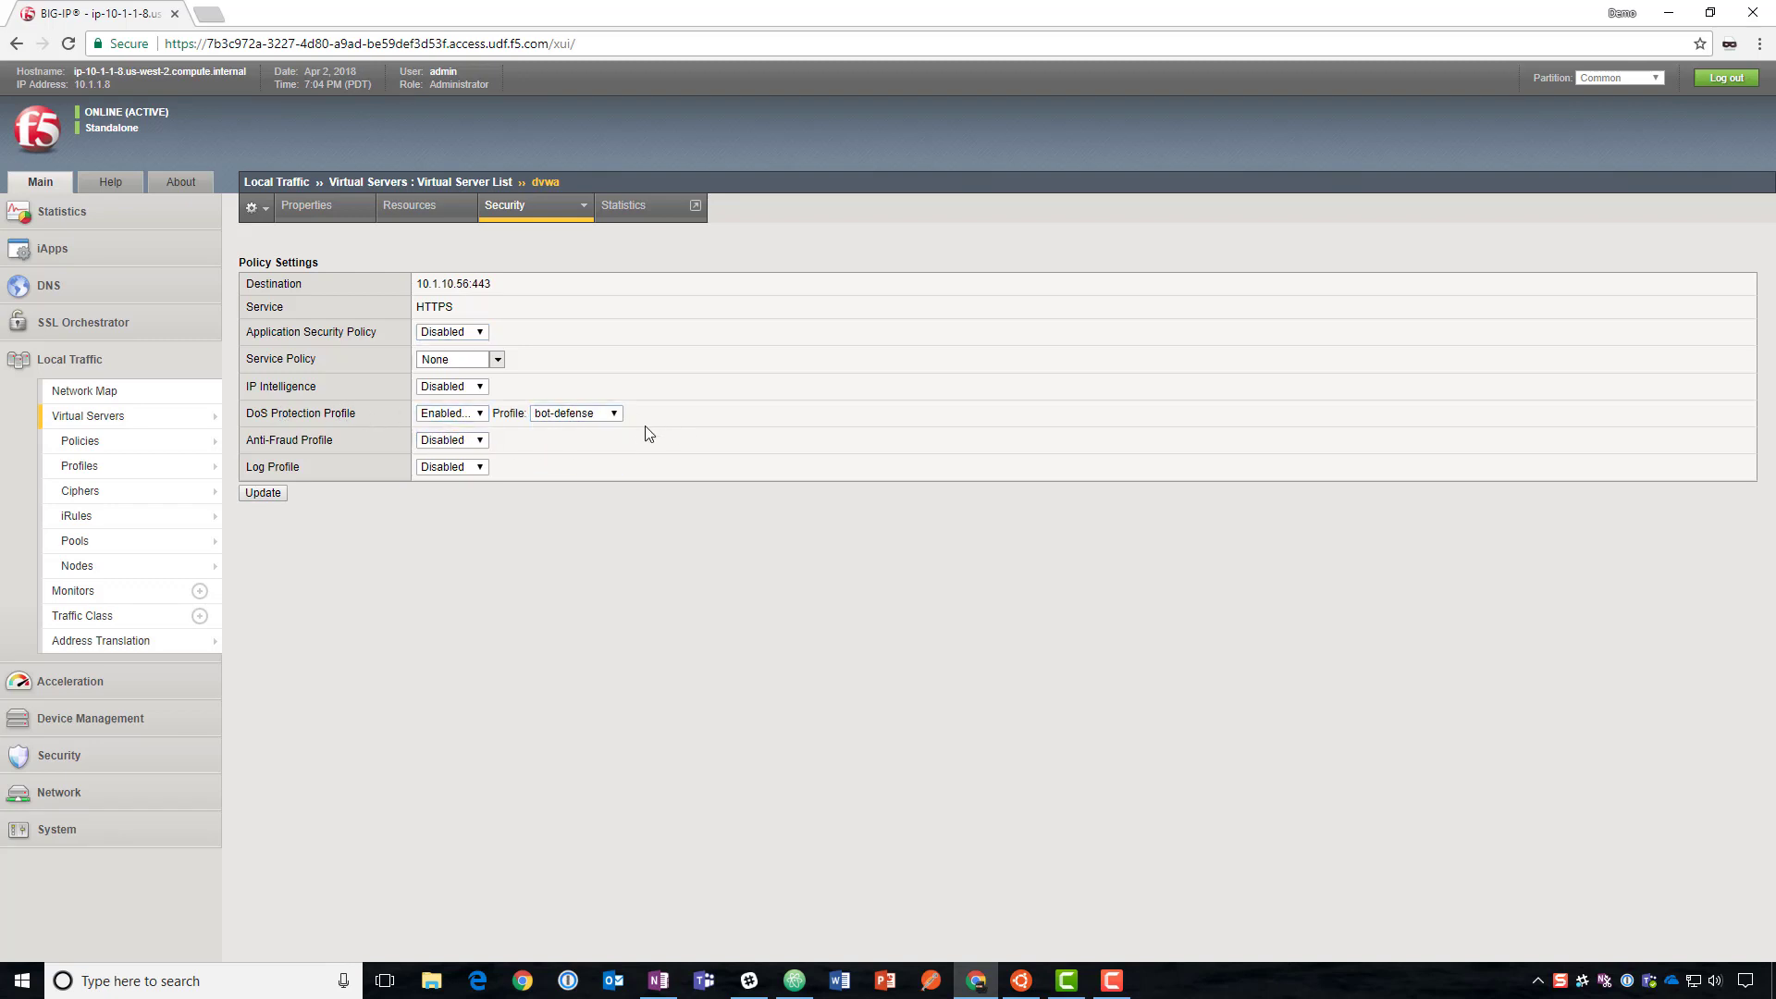
pyautogui.click(430, 470)
pyautogui.click(440, 497)
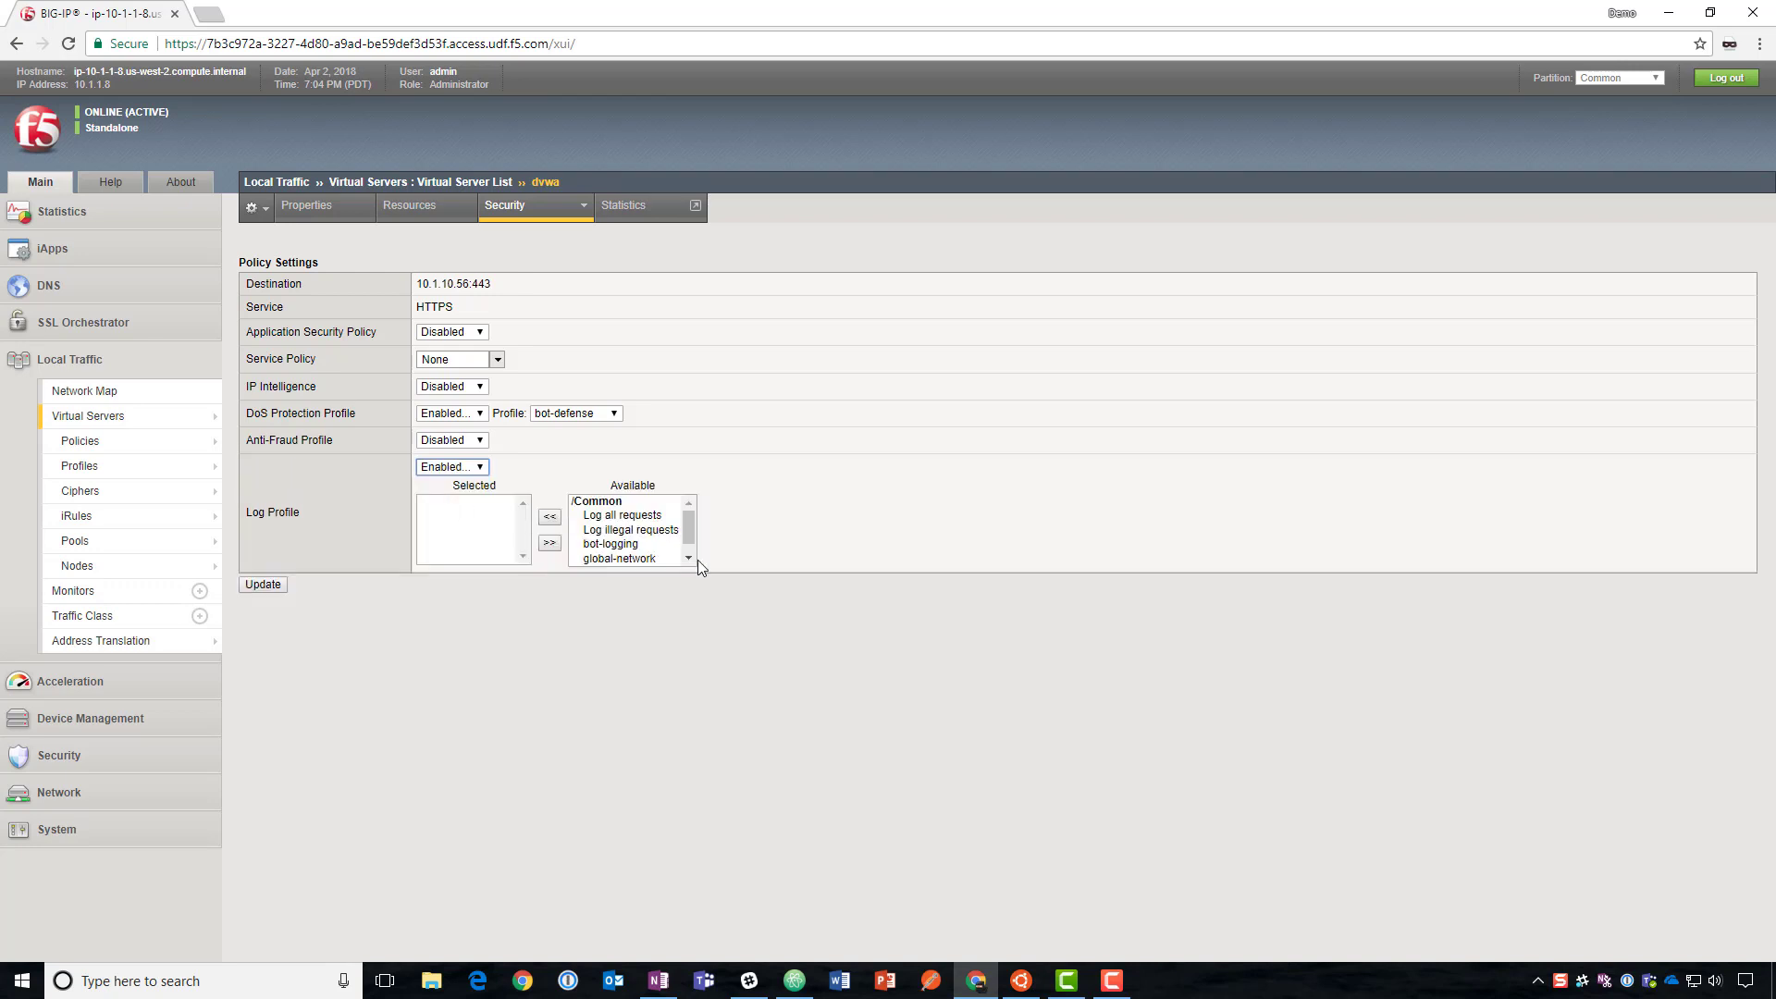
pyautogui.click(601, 544)
pyautogui.click(550, 516)
pyautogui.click(260, 584)
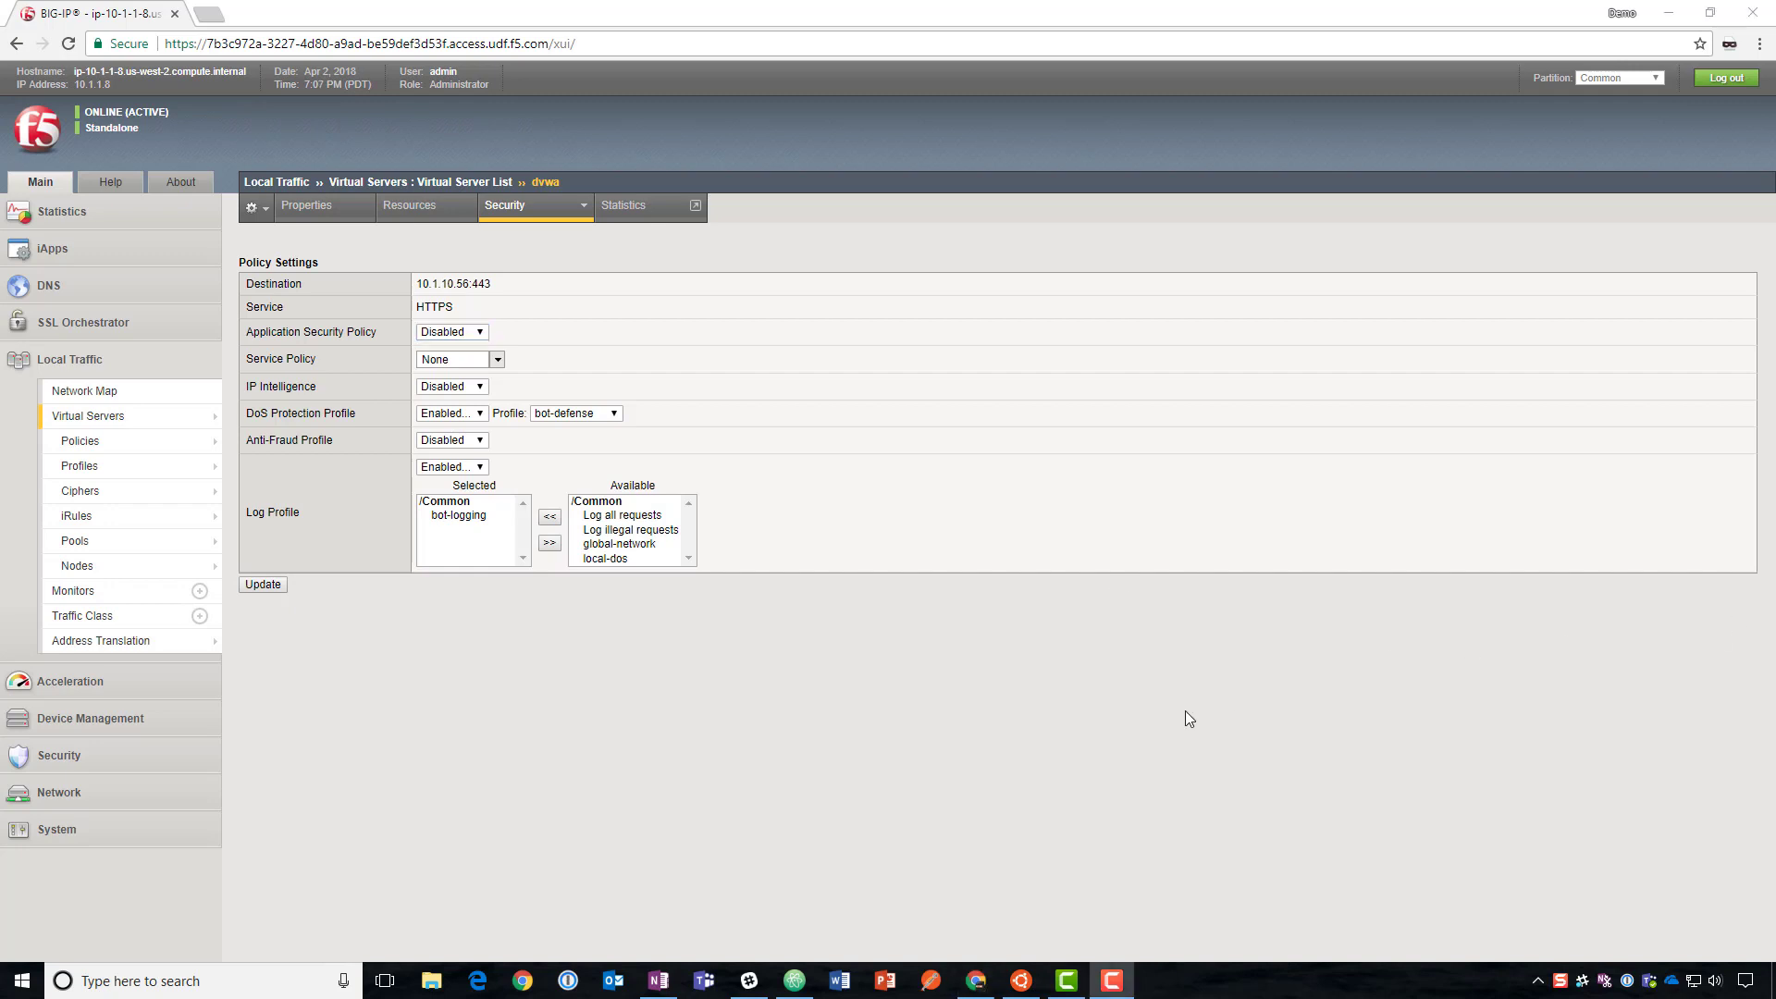
# Rerun the earlier curl request to login.php in the Ubuntu terminal
pyautogui.click(1021, 980)
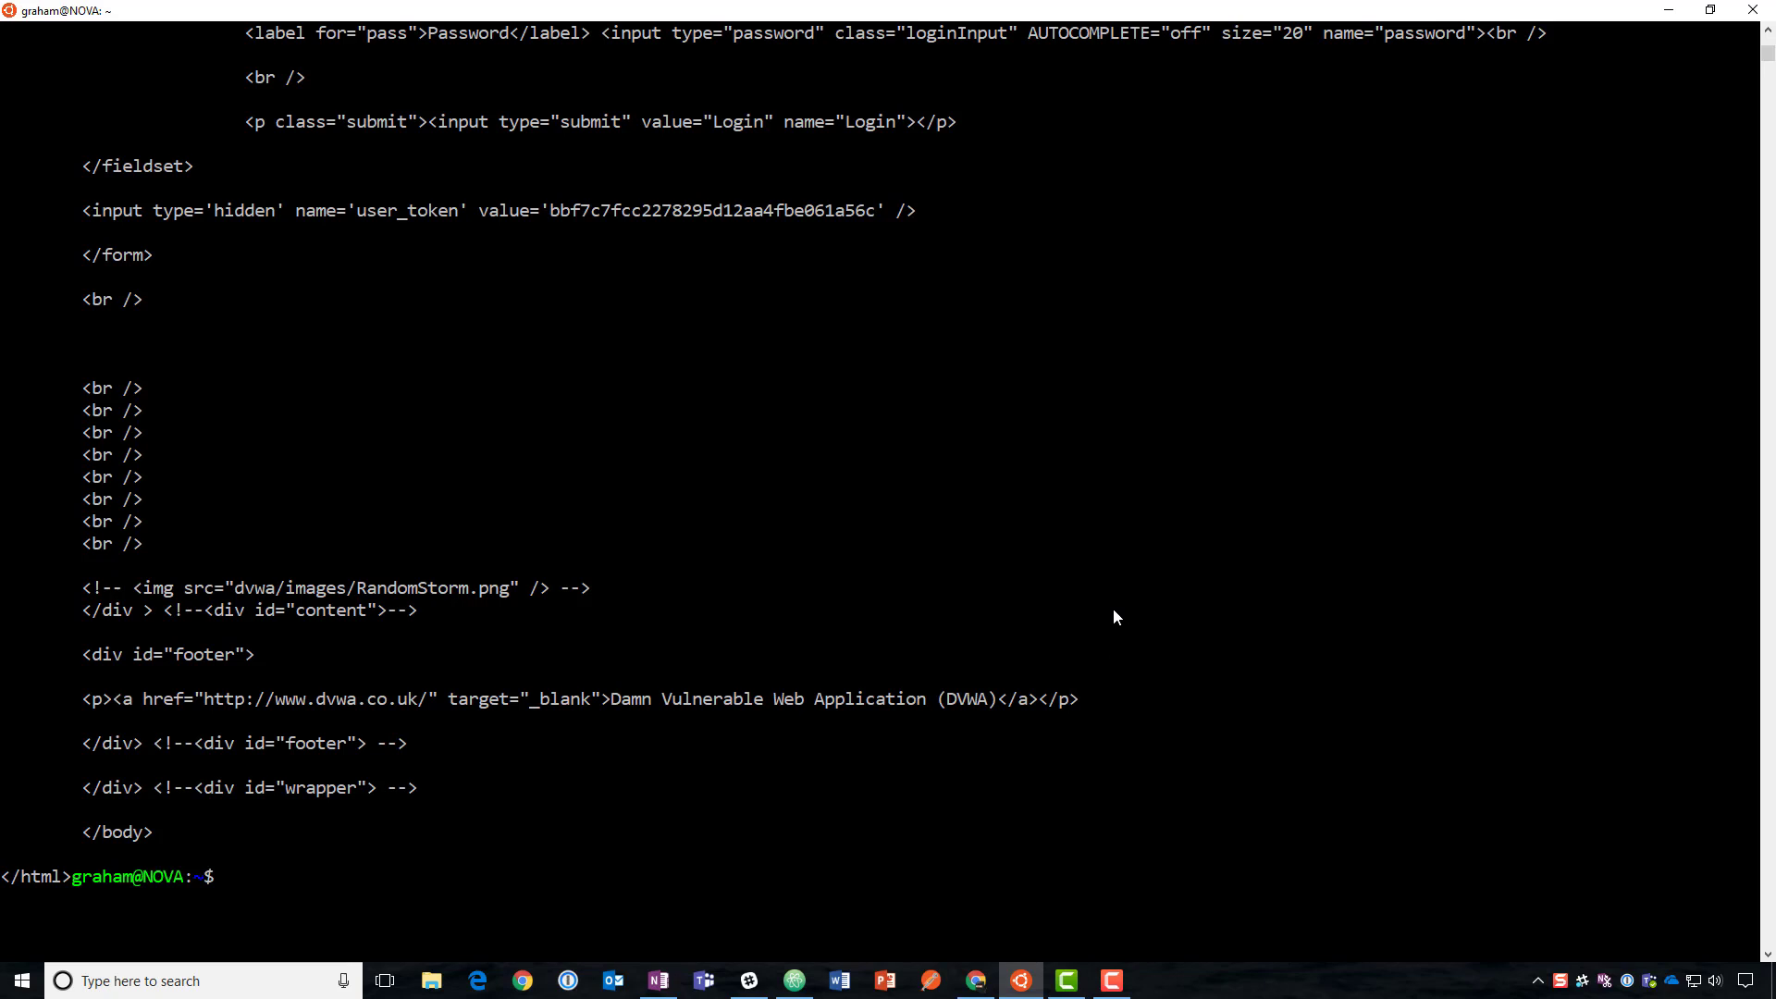
pyautogui.press('Up')
pyautogui.press('Return')
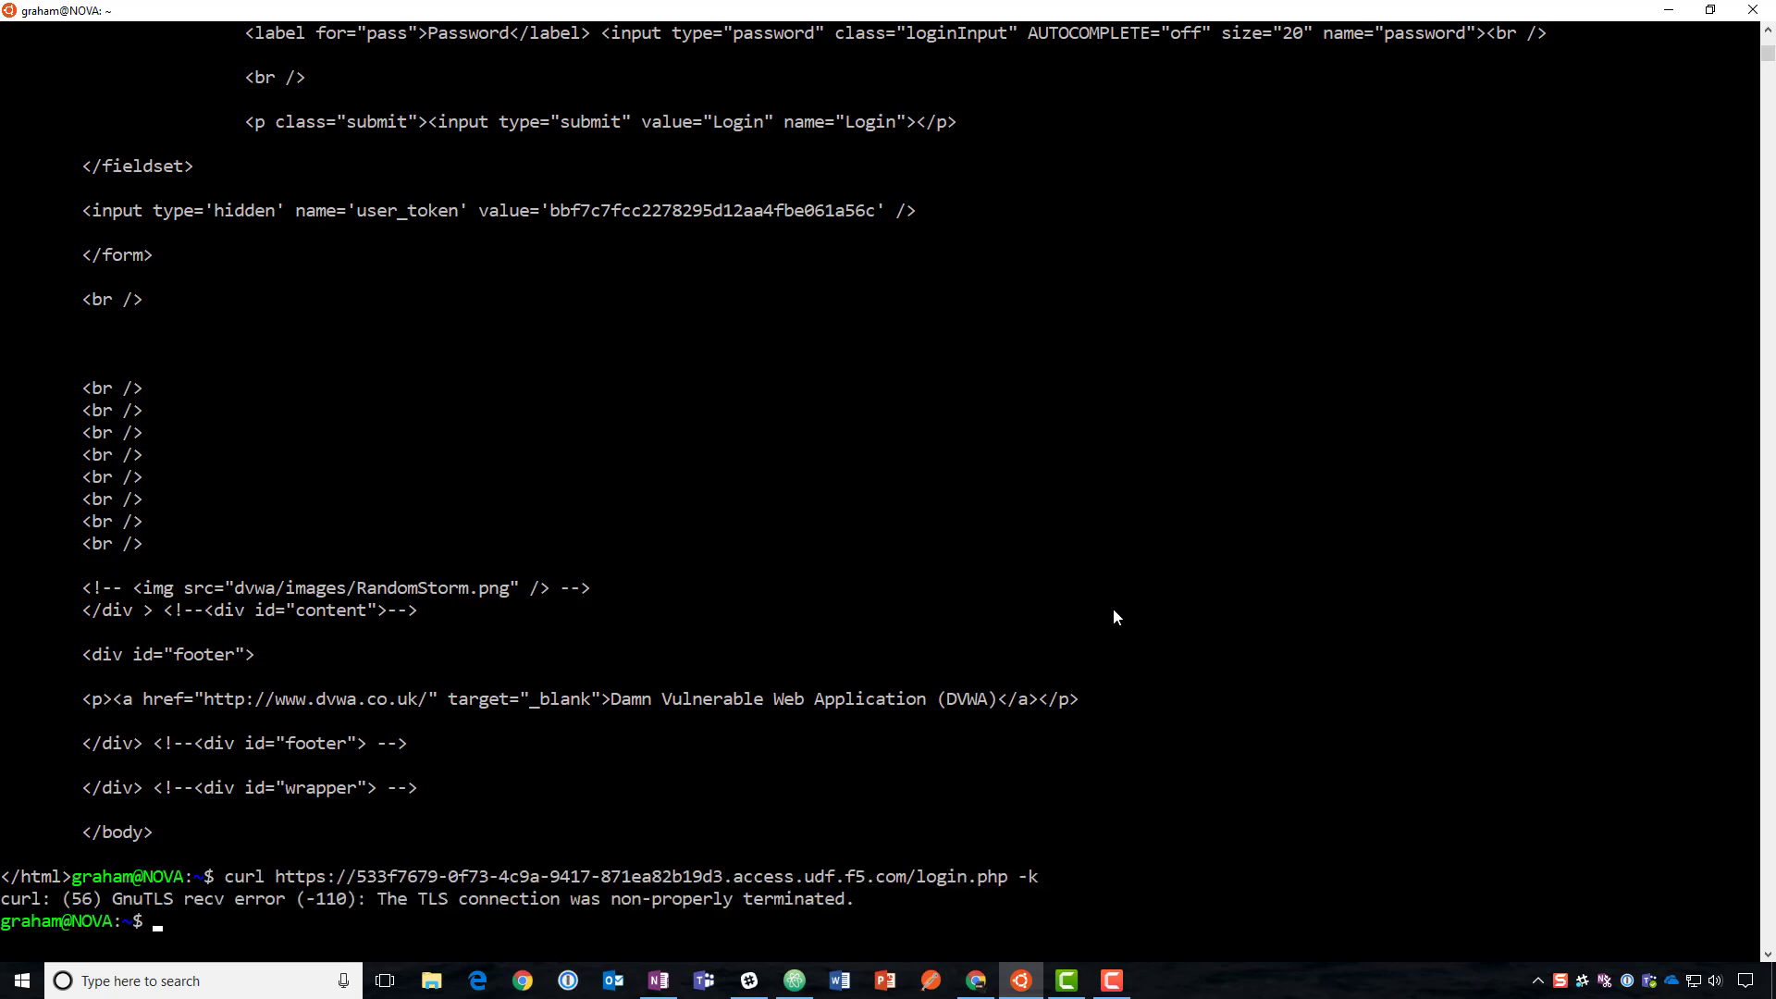
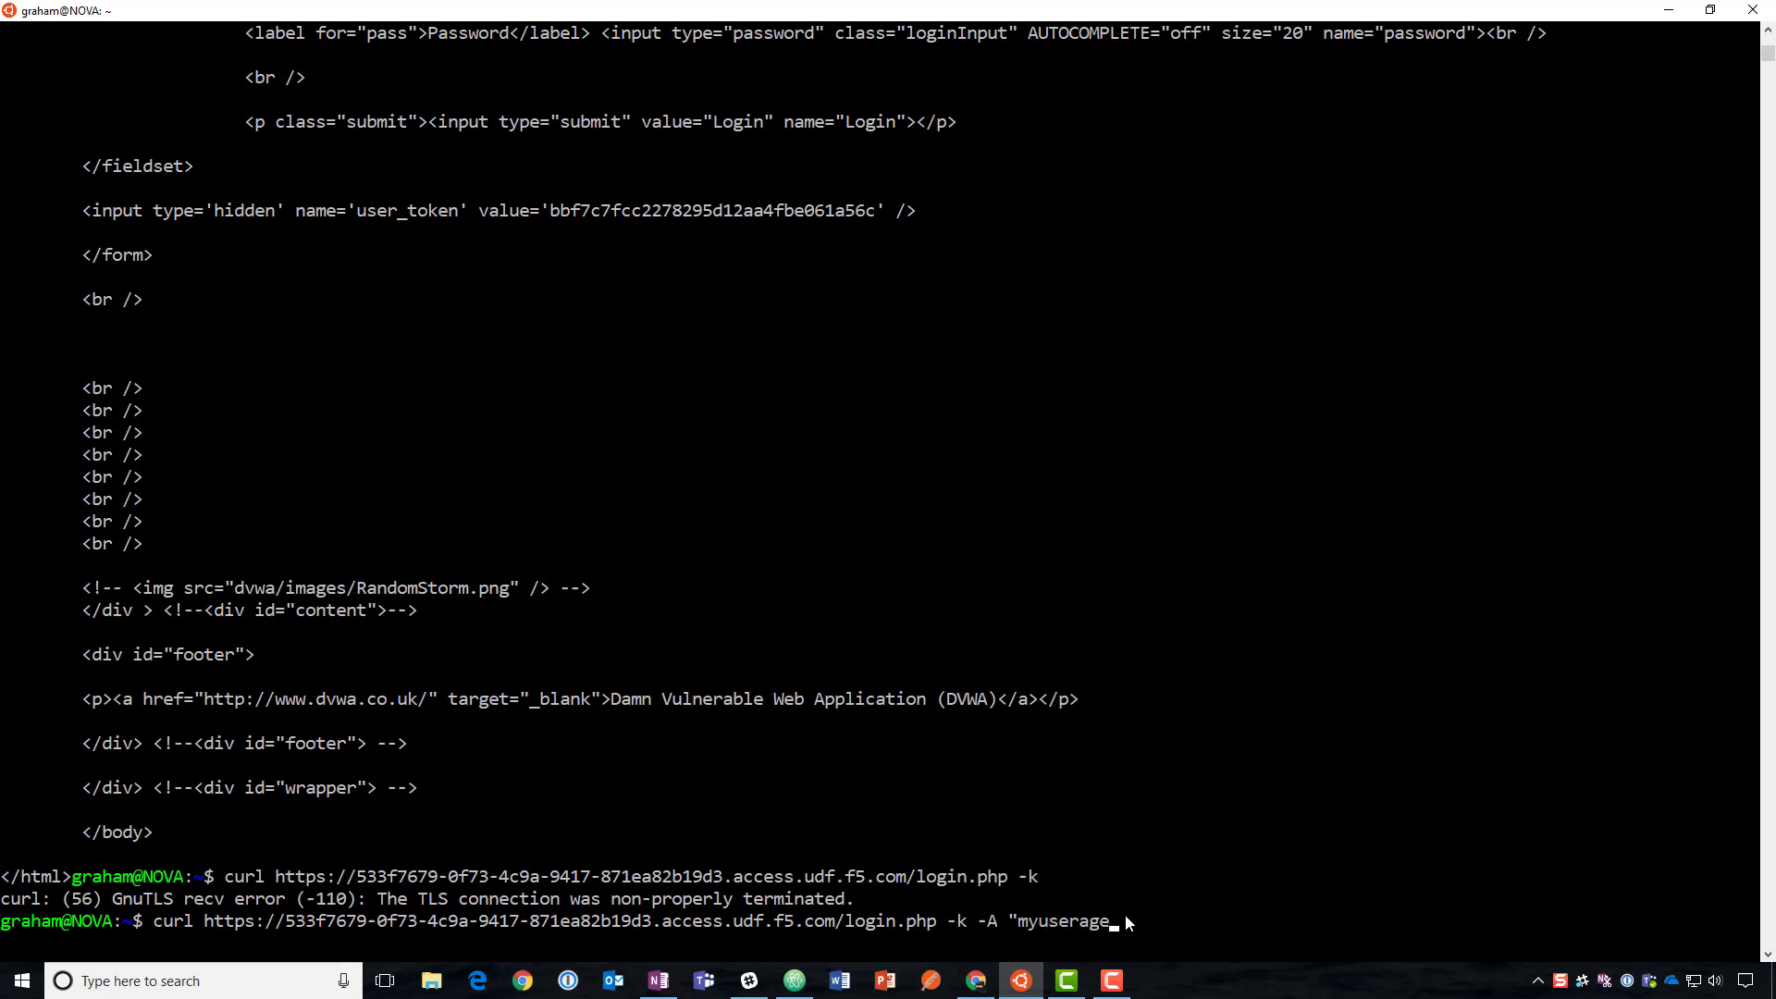
# Correct the curl user agent to 'myuseragent/1.1' and run the request for the DVWA login page
pyautogui.write('/1.,1')
pyautogui.press('BackSpace')
pyautogui.press('BackSpace')
pyautogui.write('1')
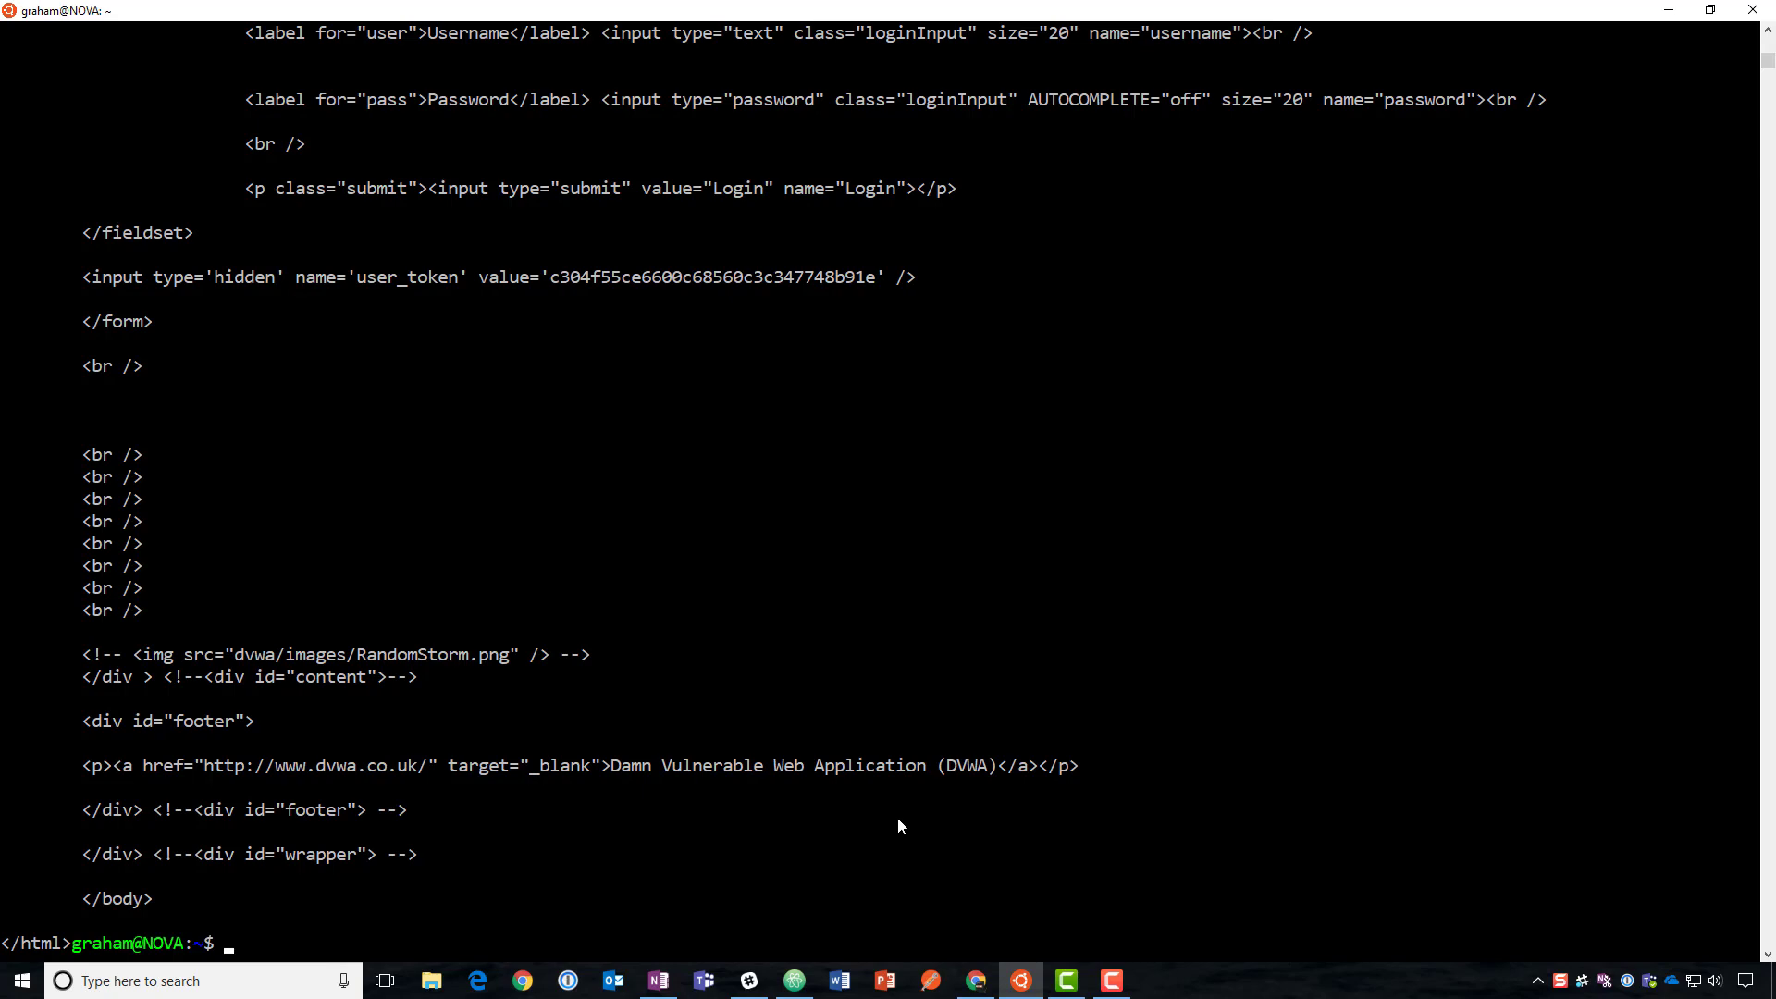
# Start a new bot signature in the Bot Signatures List and name it 'myuseragent'
pyautogui.click(982, 984)
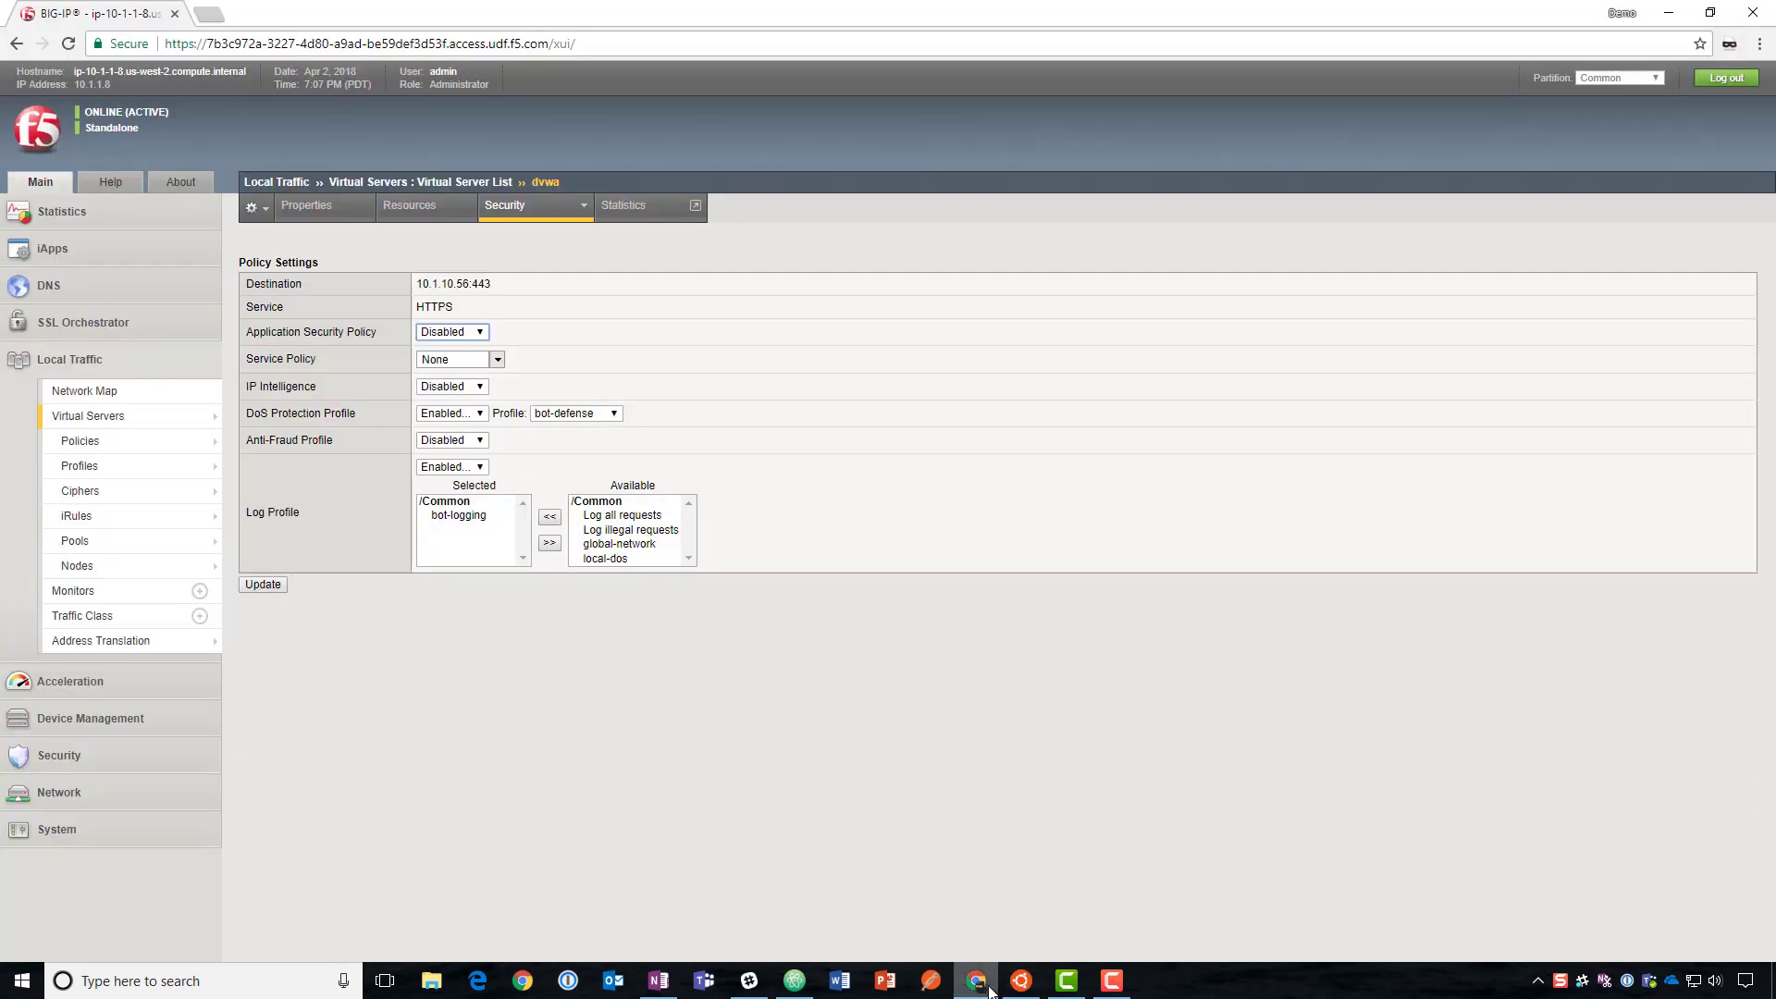
pyautogui.click(191, 756)
pyautogui.moveTo(207, 740)
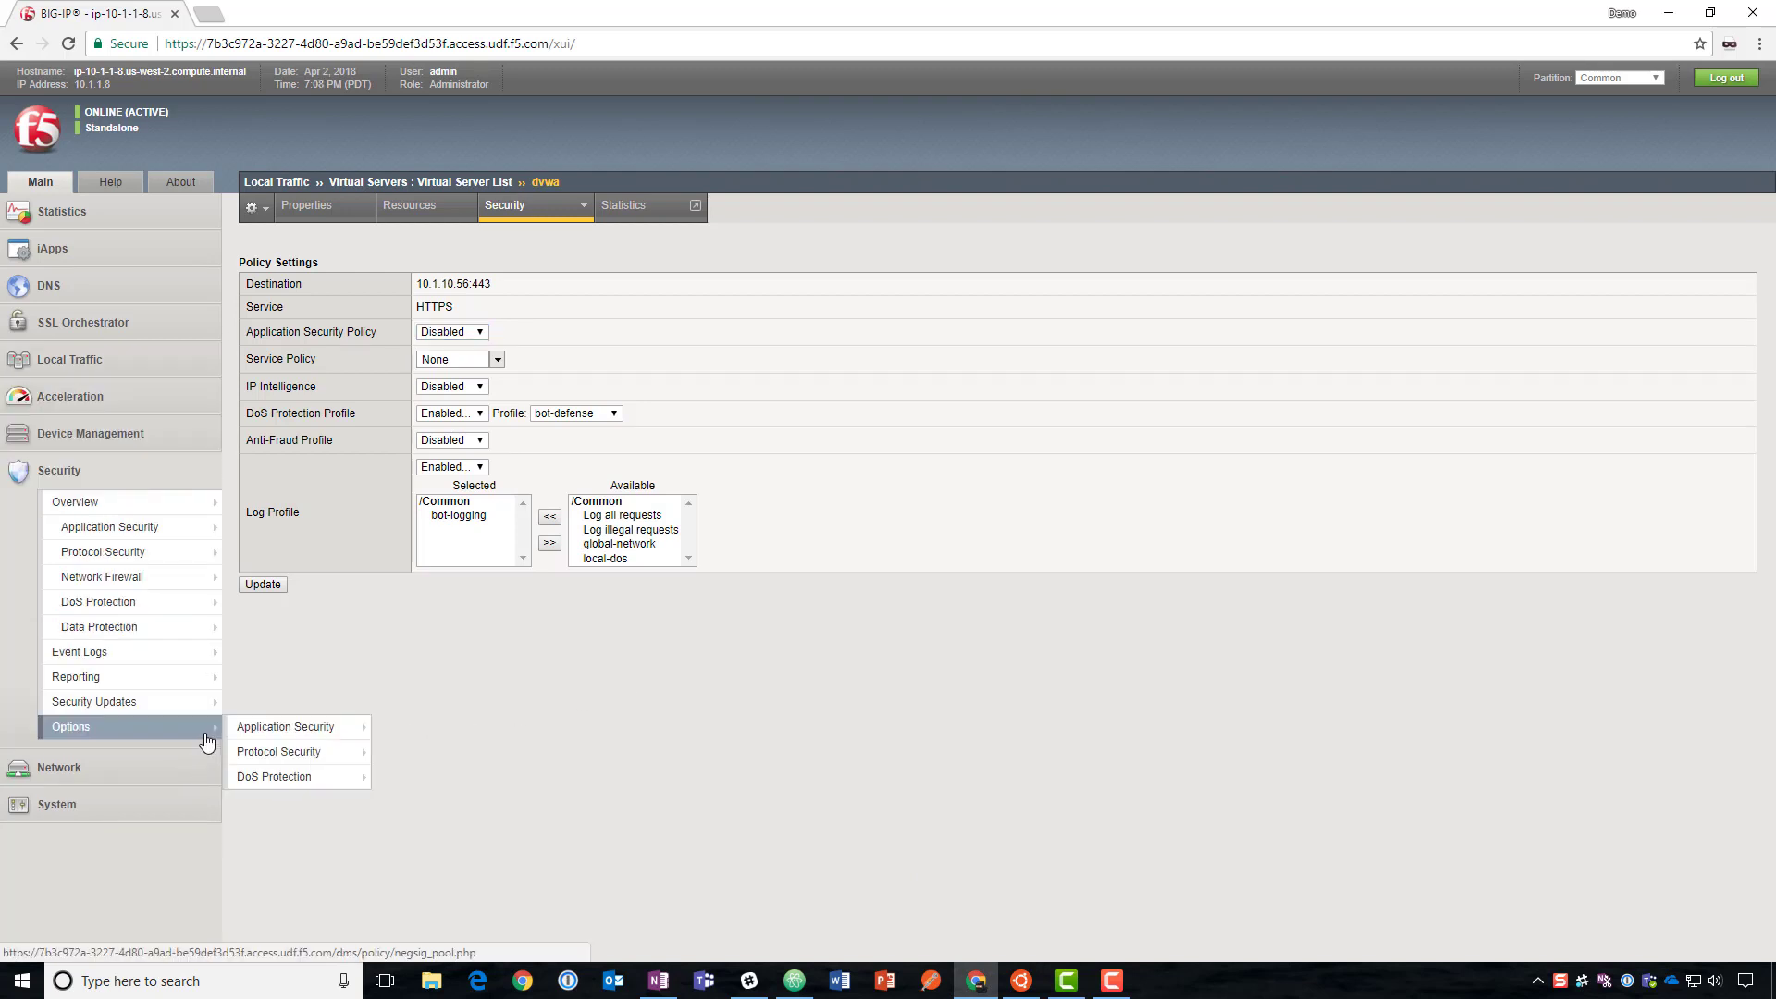
pyautogui.moveTo(259, 776)
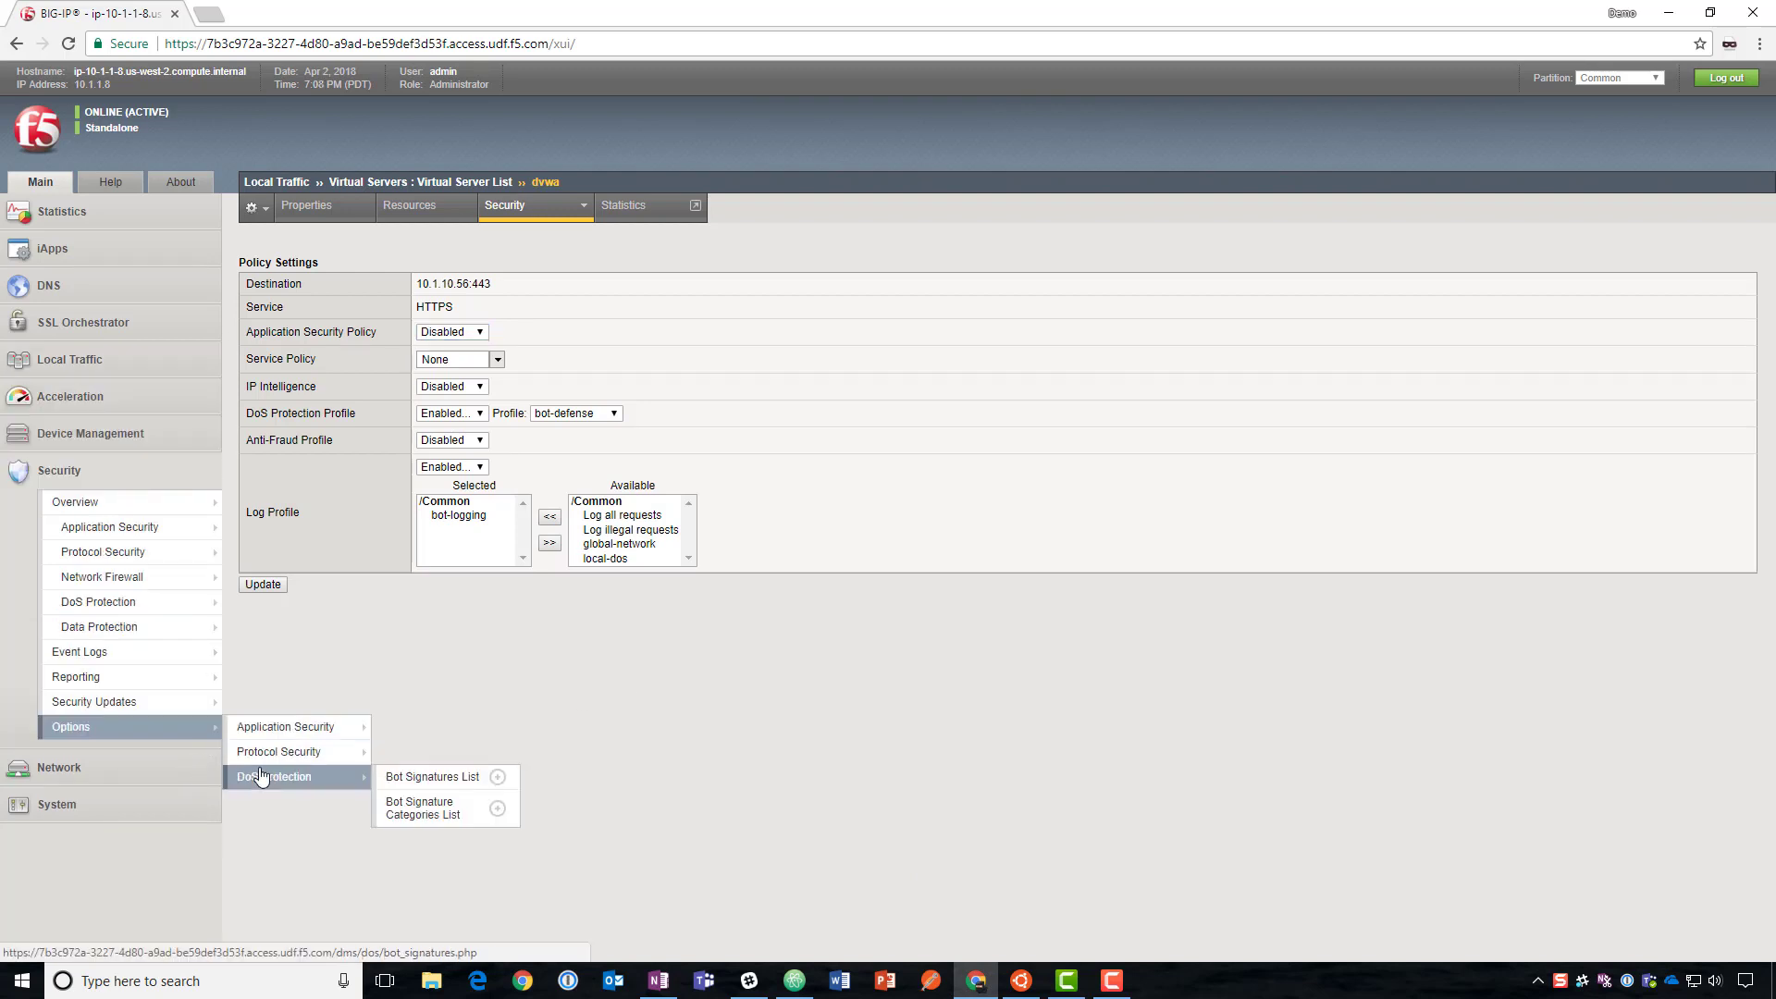
pyautogui.click(497, 778)
pyautogui.click(461, 255)
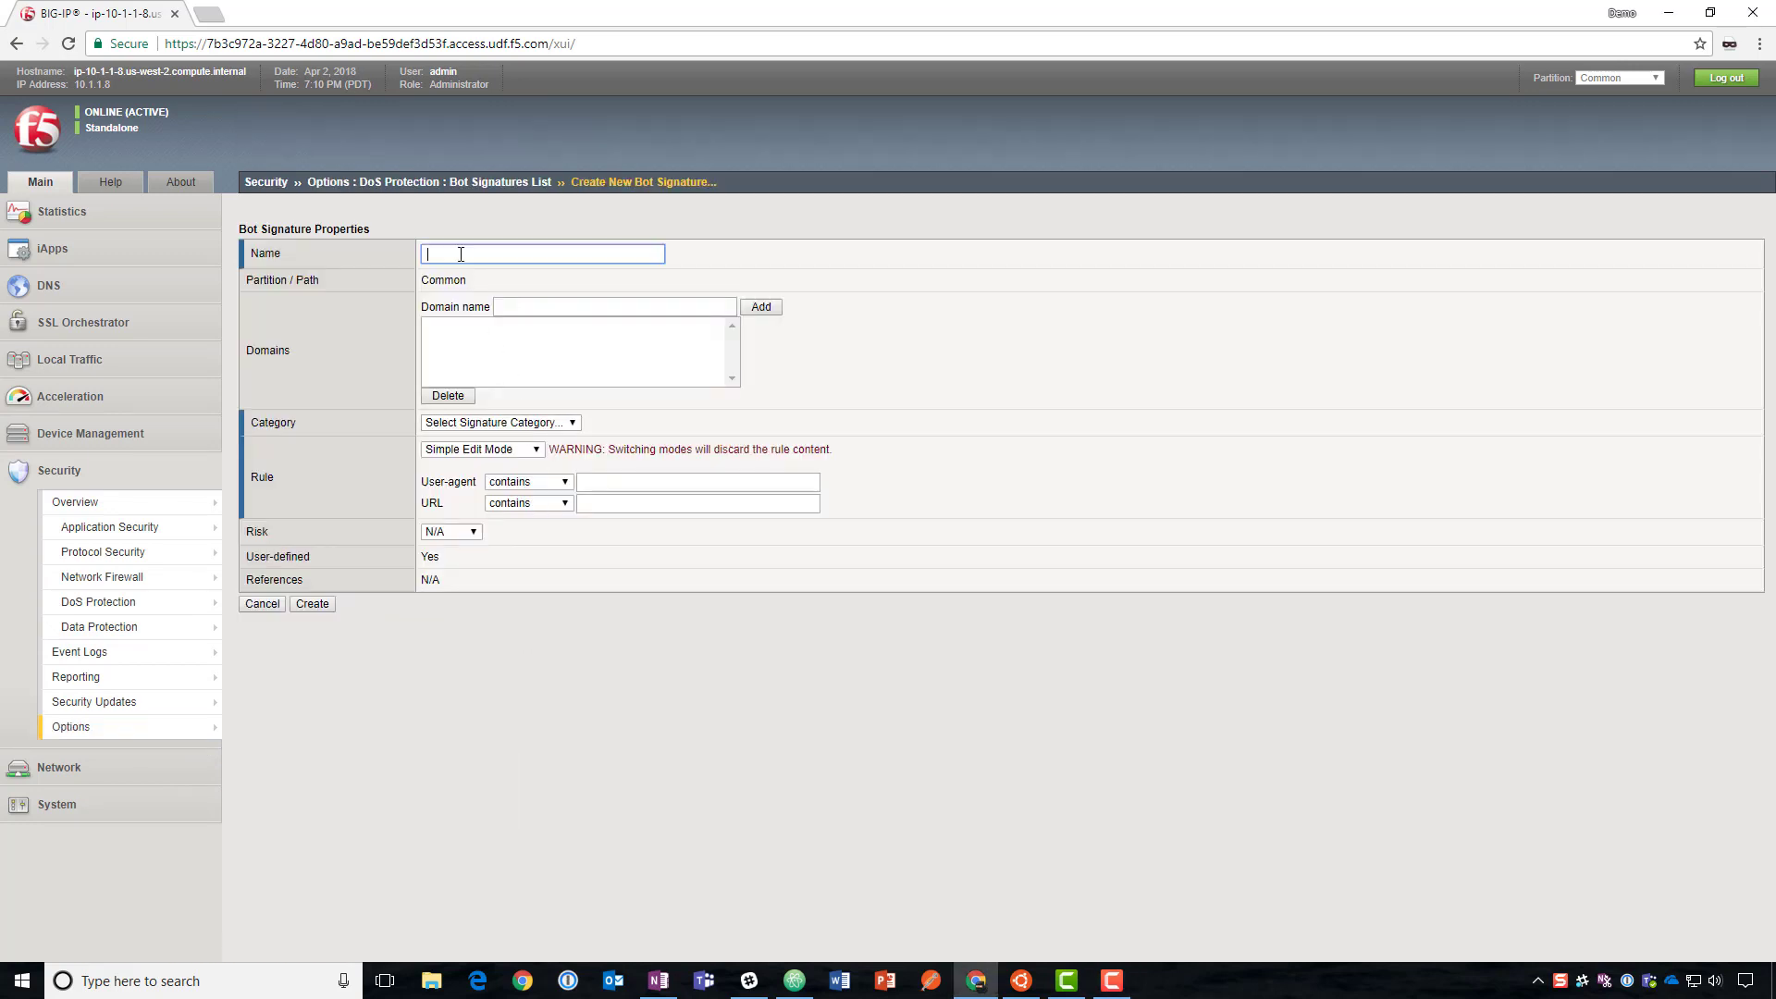
pyautogui.write('myuseragent')
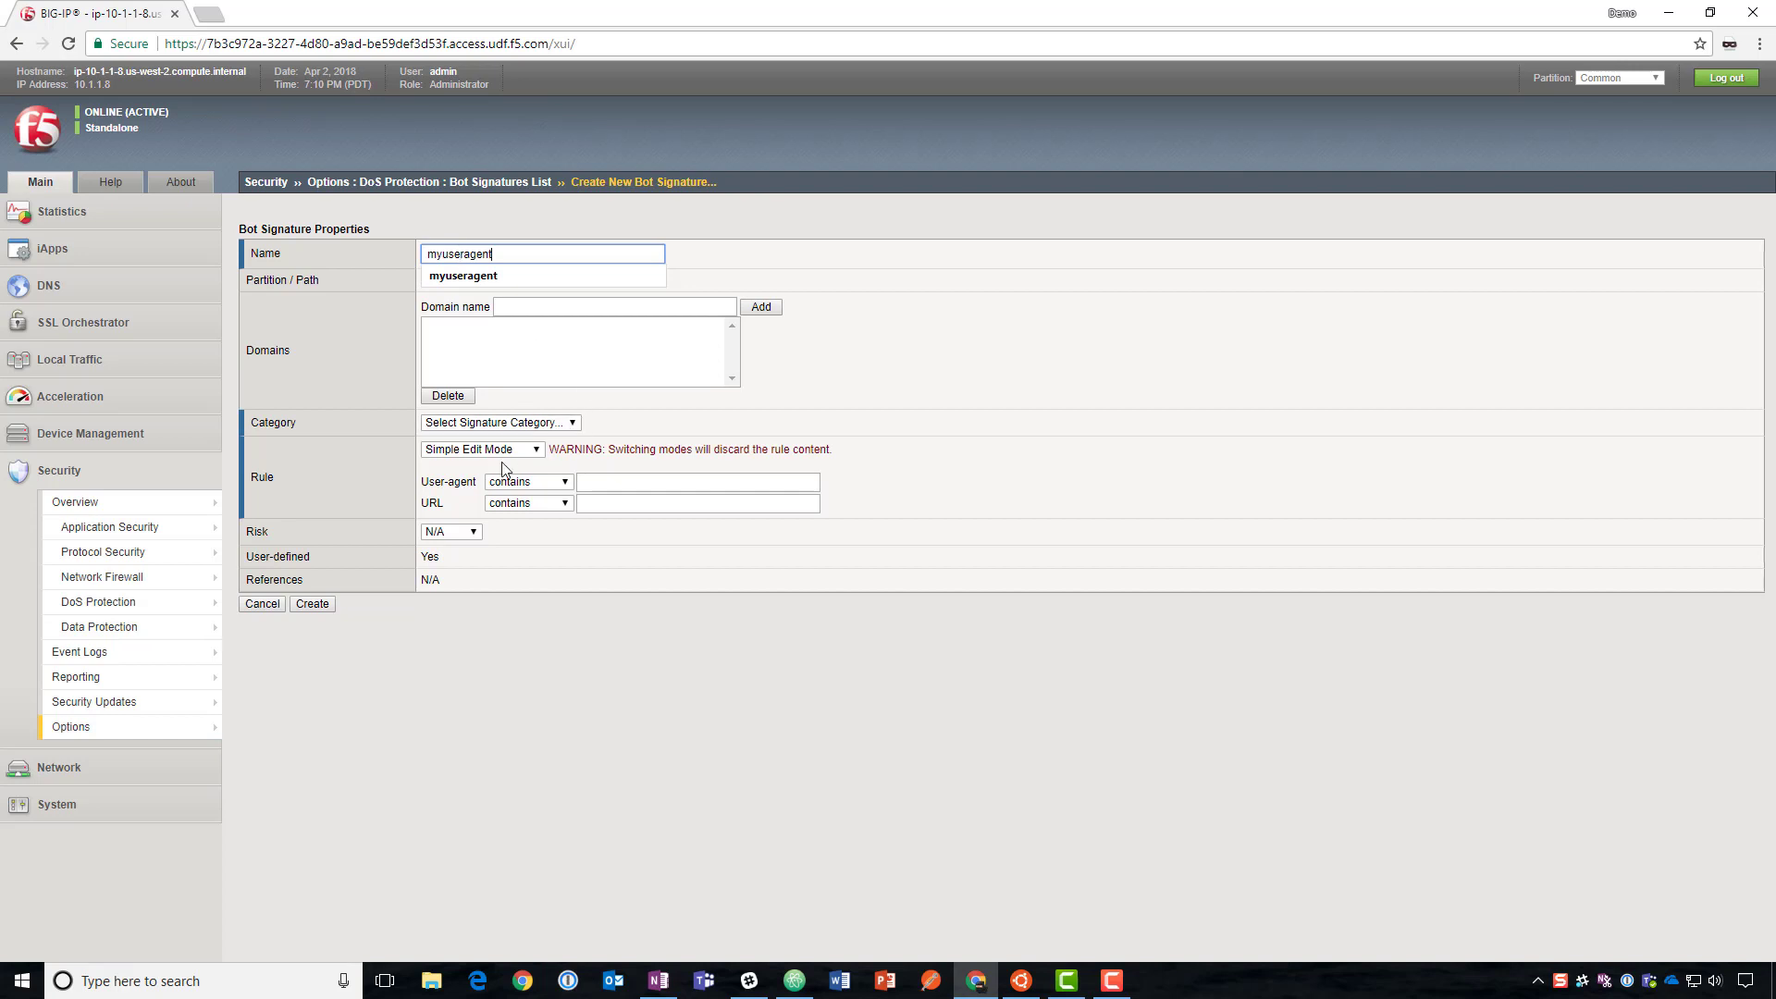
# Set category HTTP Library with a simple rule 'user-agent contains myuseragent', and create the signature
pyautogui.click(398, 424)
pyautogui.click(433, 433)
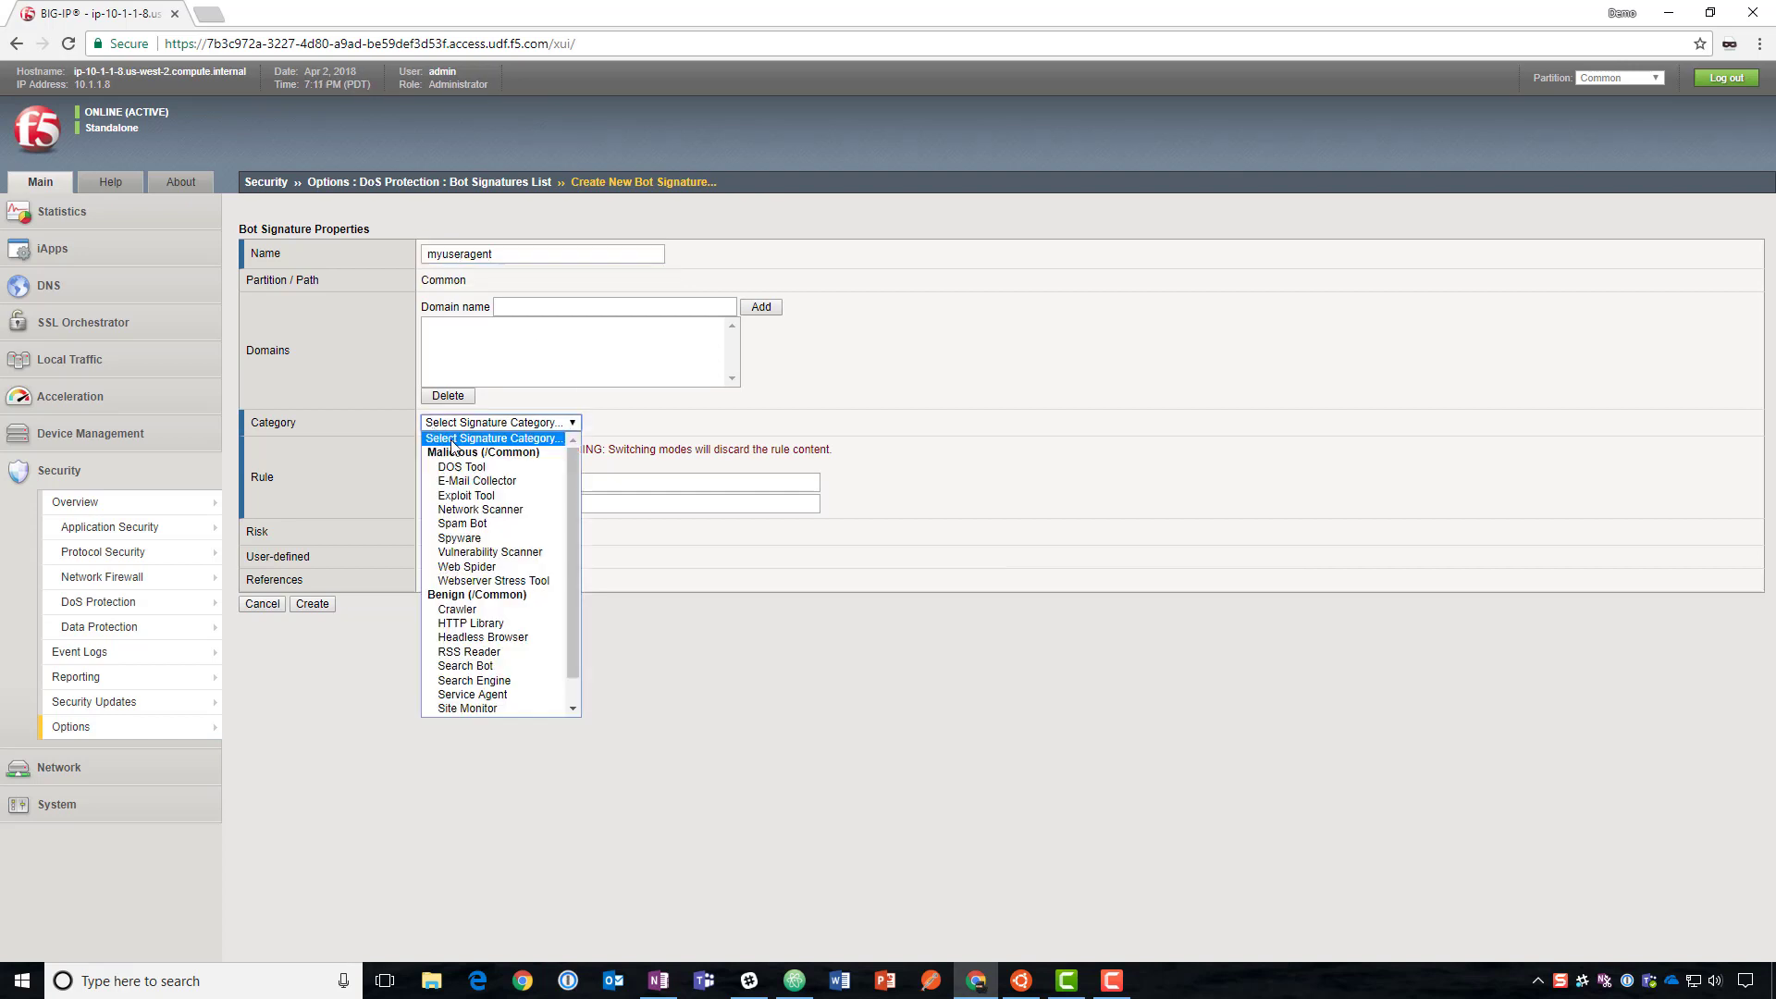
pyautogui.click(477, 626)
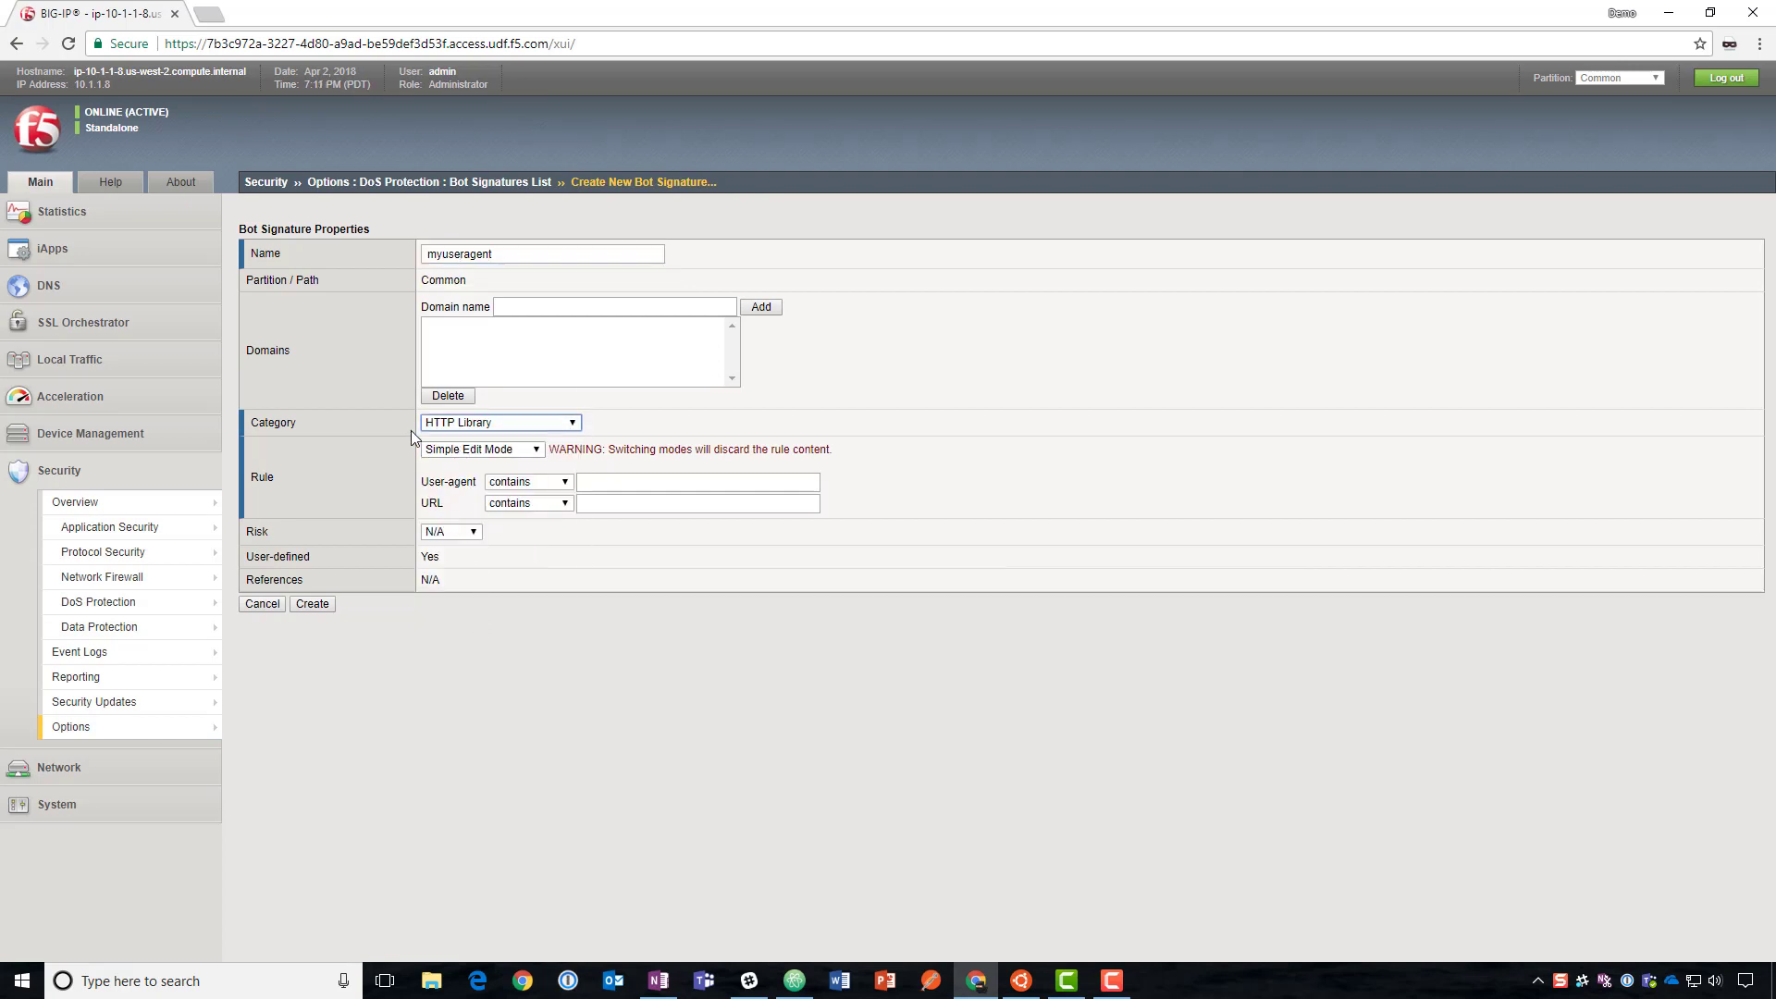
pyautogui.click(327, 424)
pyautogui.click(483, 450)
pyautogui.click(490, 479)
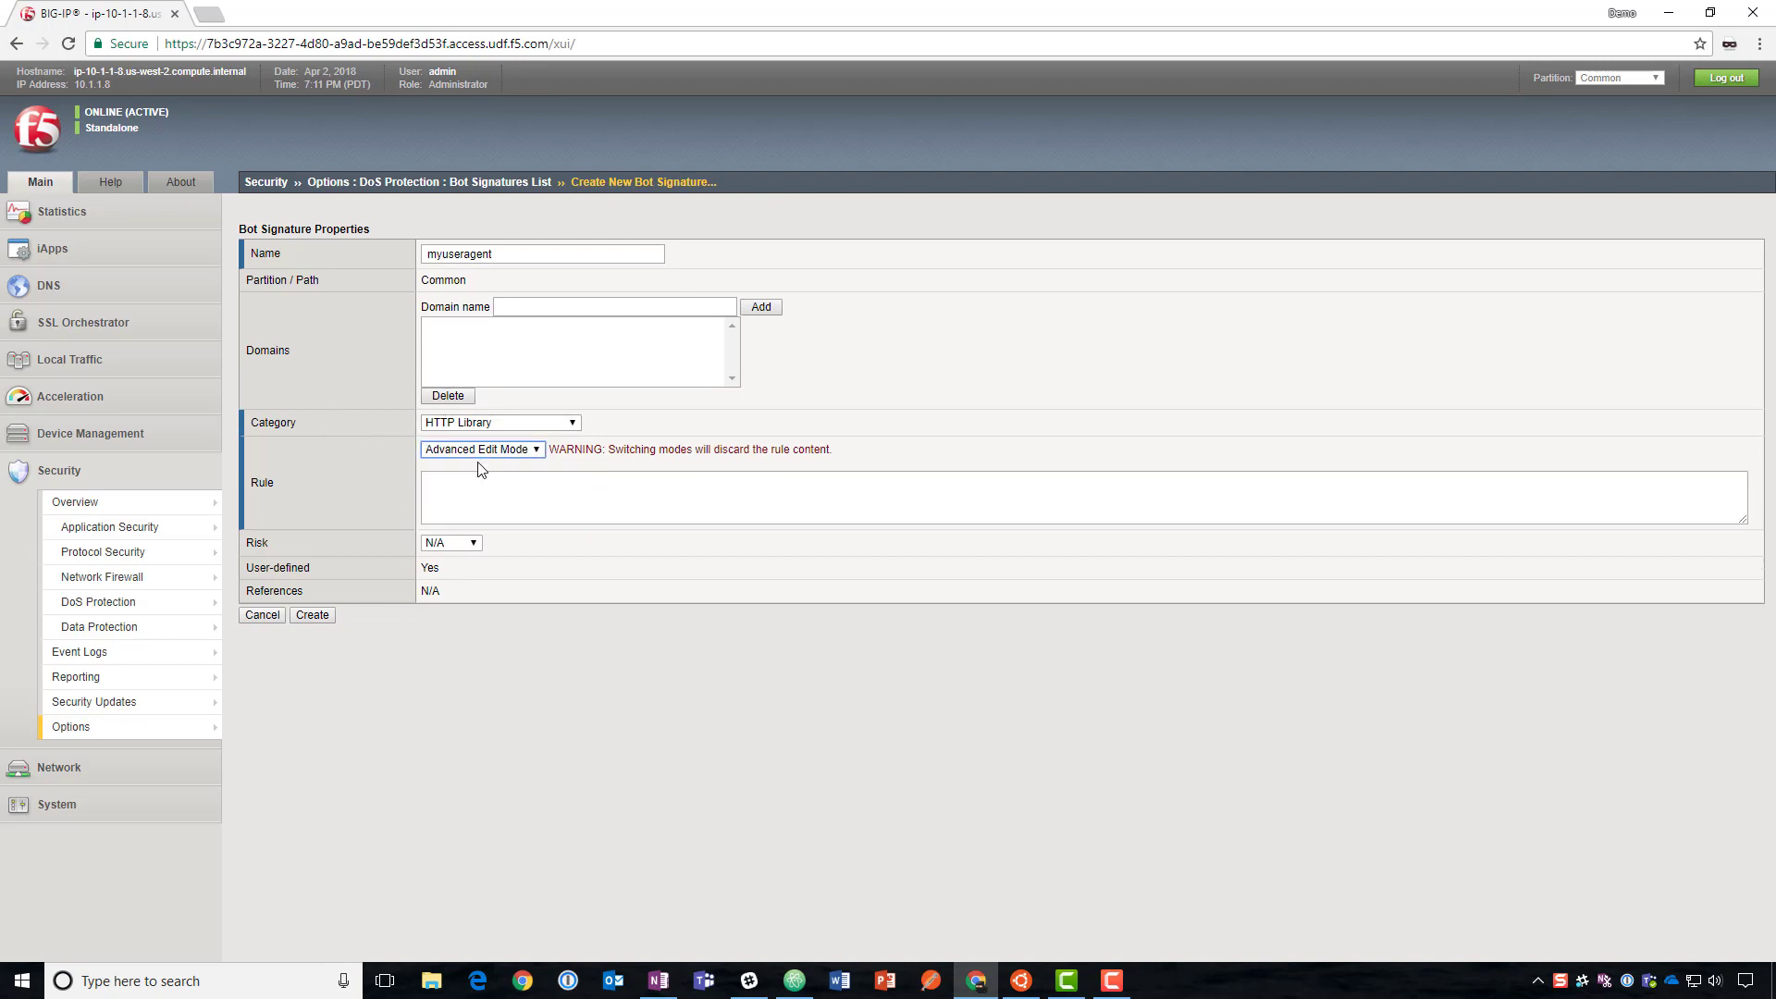
pyautogui.click(482, 449)
pyautogui.click(486, 464)
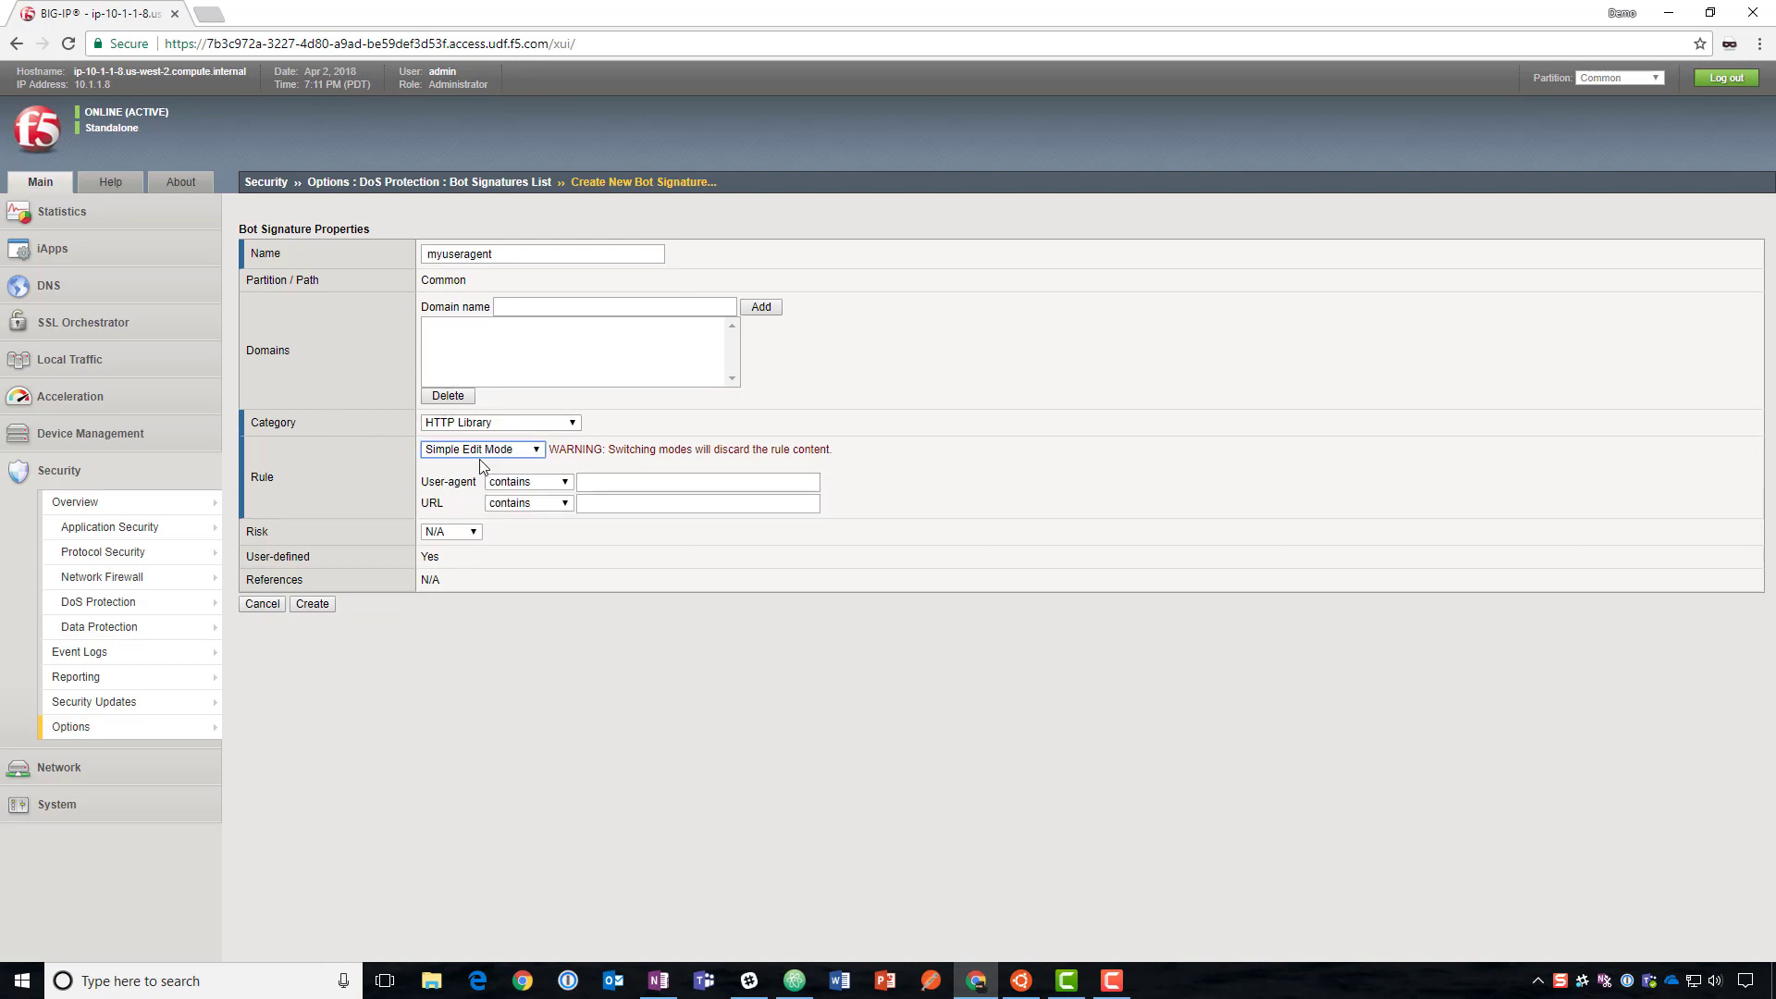
pyautogui.click(583, 488)
pyautogui.write('myuseragent')
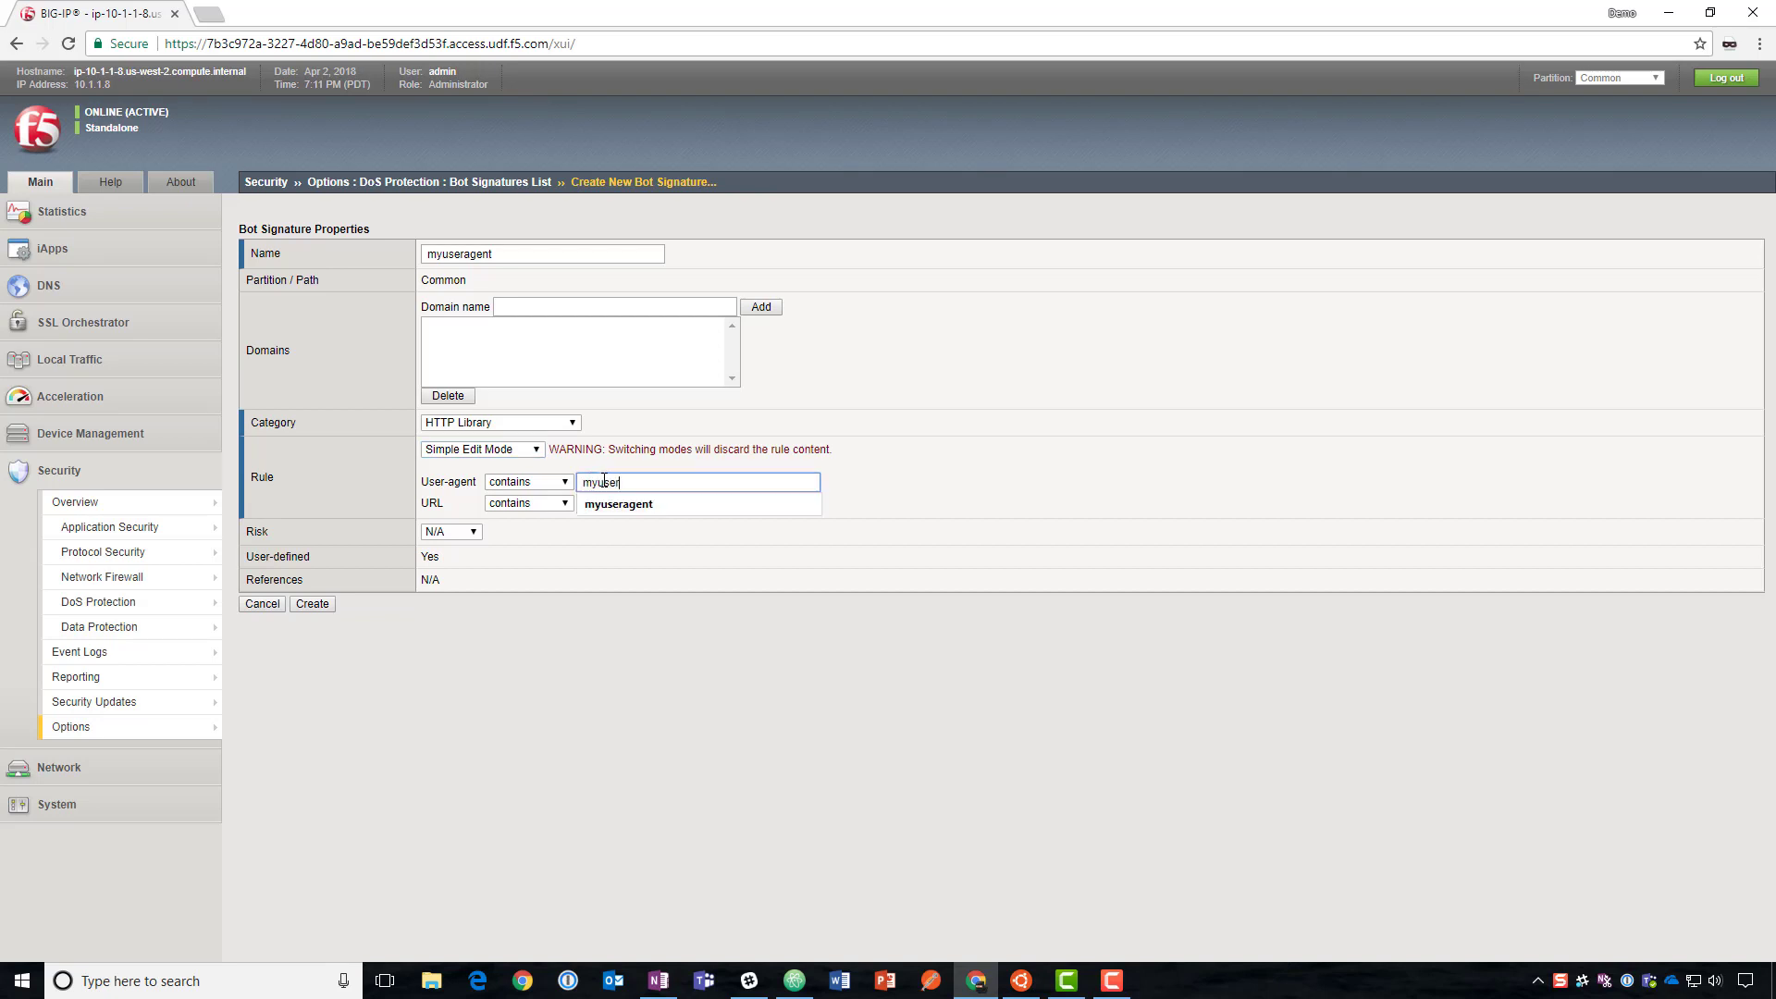
pyautogui.click(312, 606)
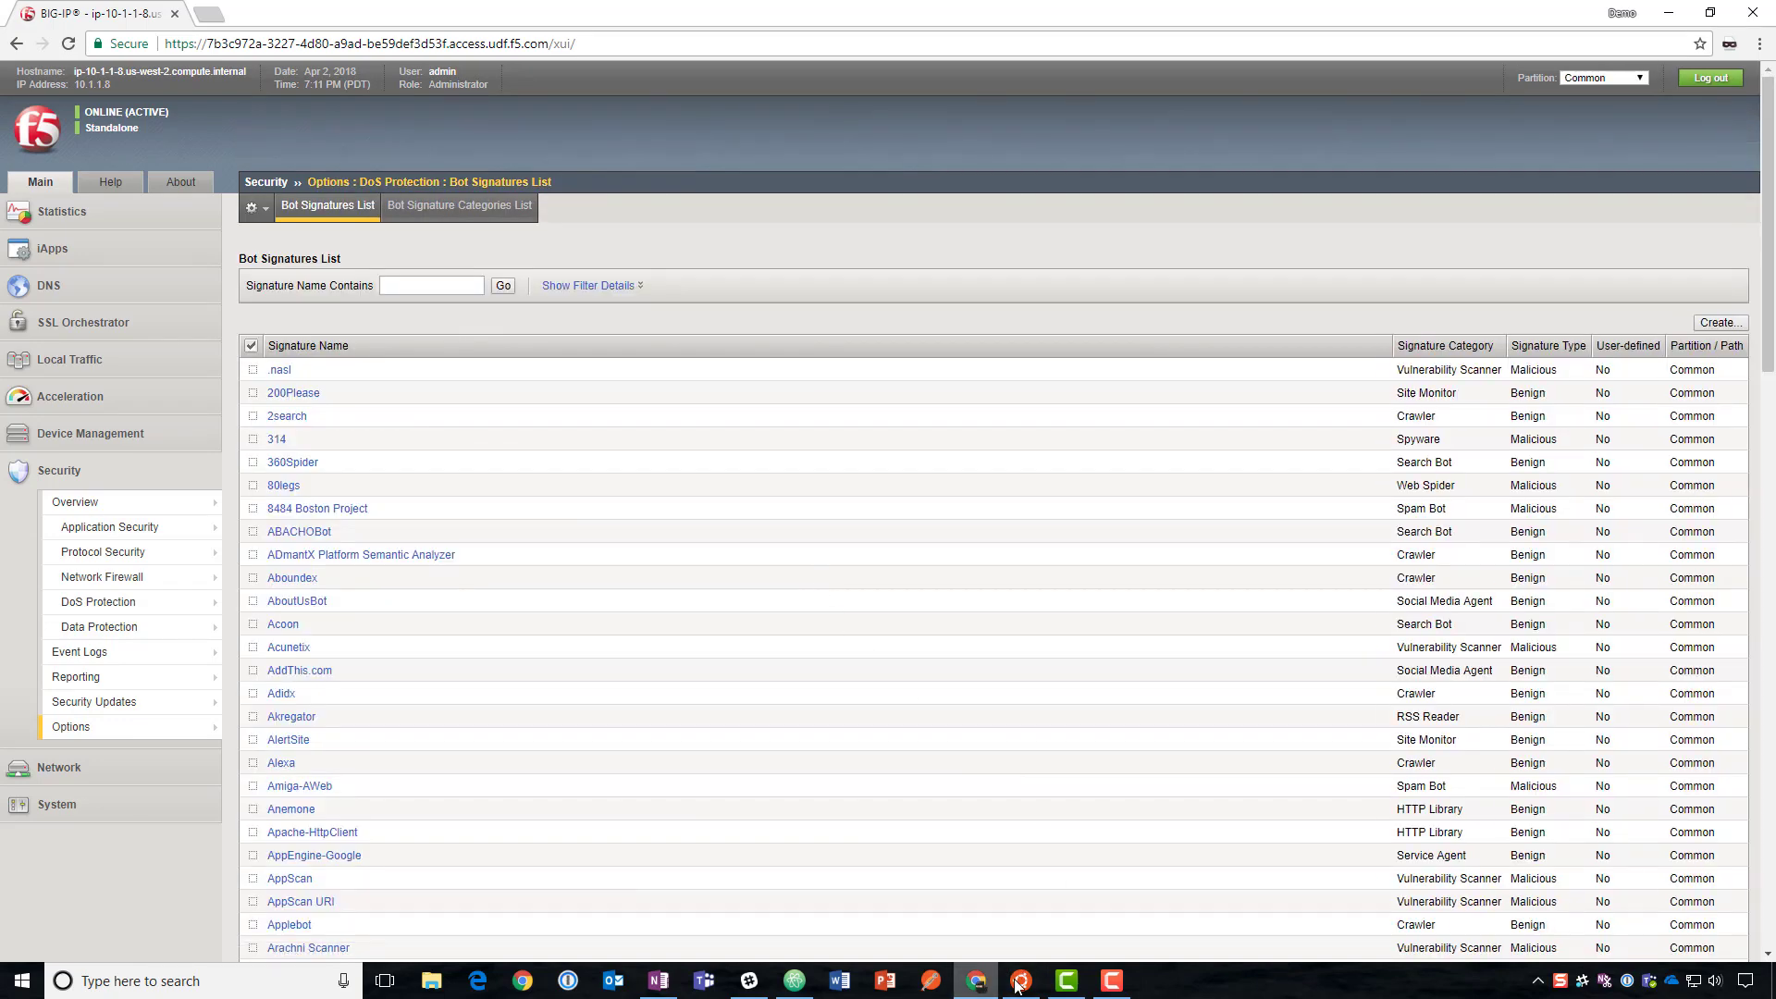
# Rerun the curl request as myuseragent/1.1, which now fails with a TLS termination error
pyautogui.click(1021, 981)
pyautogui.rightClick(1272, 632)
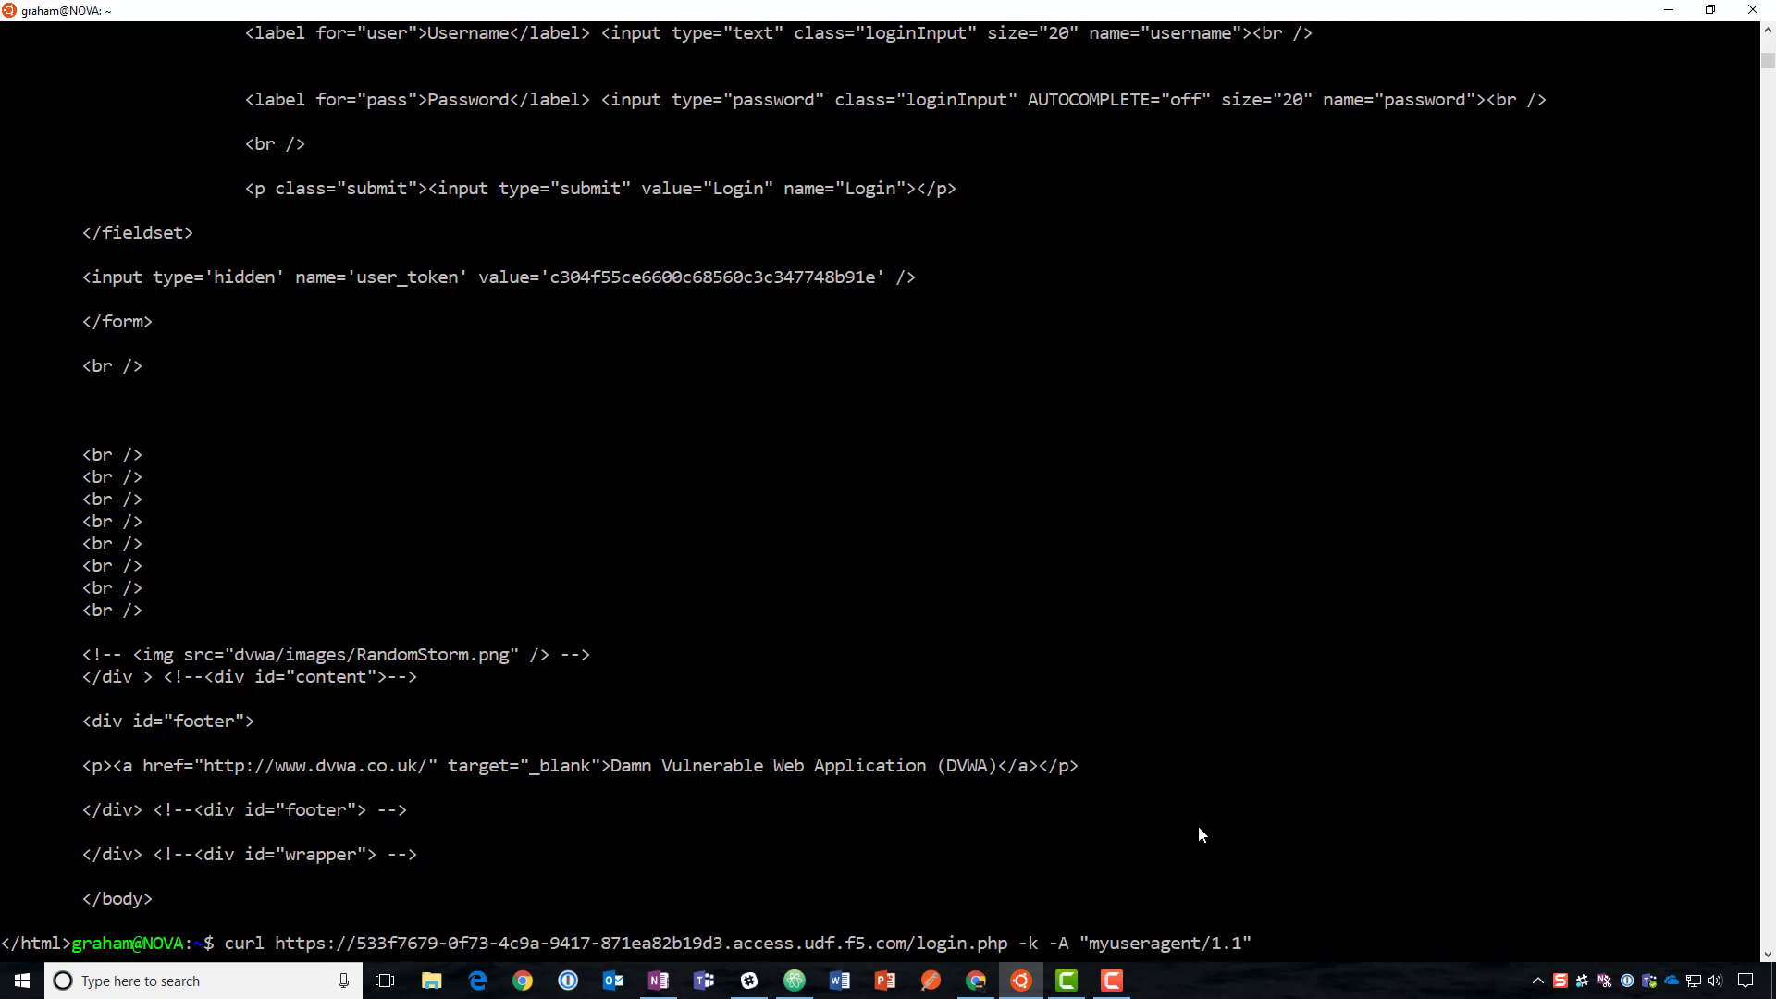
pyautogui.press('Return')
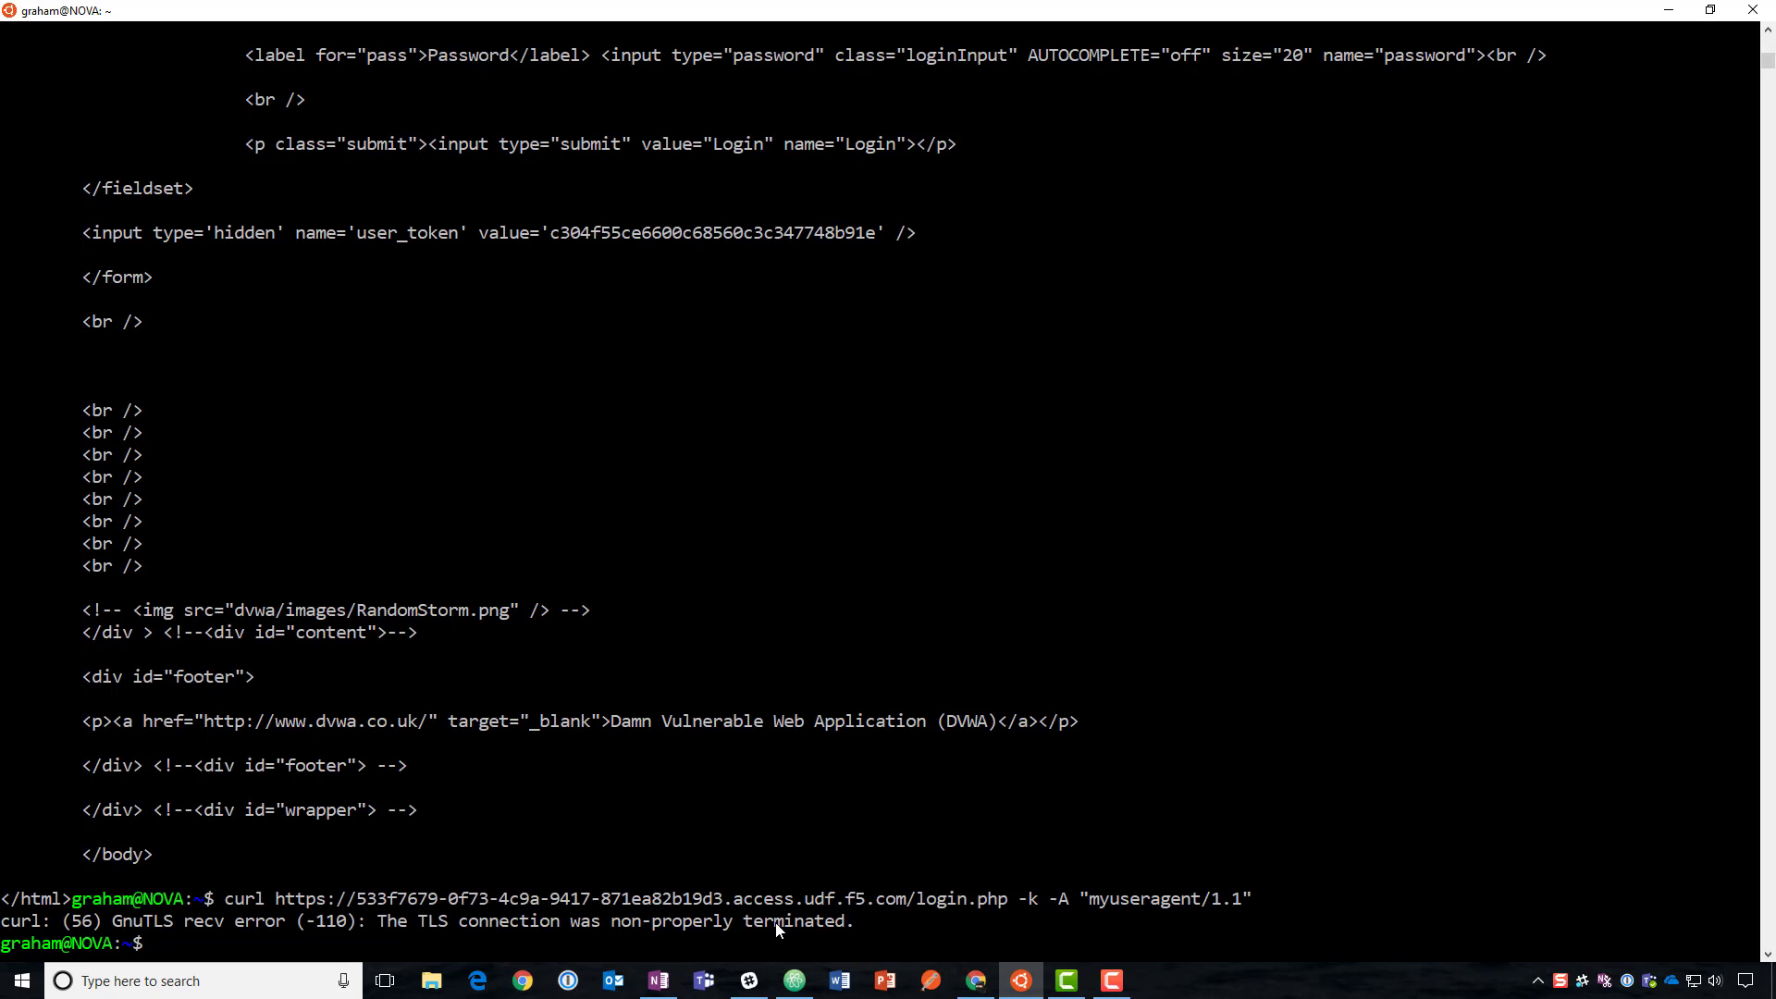
pyautogui.press('F10')
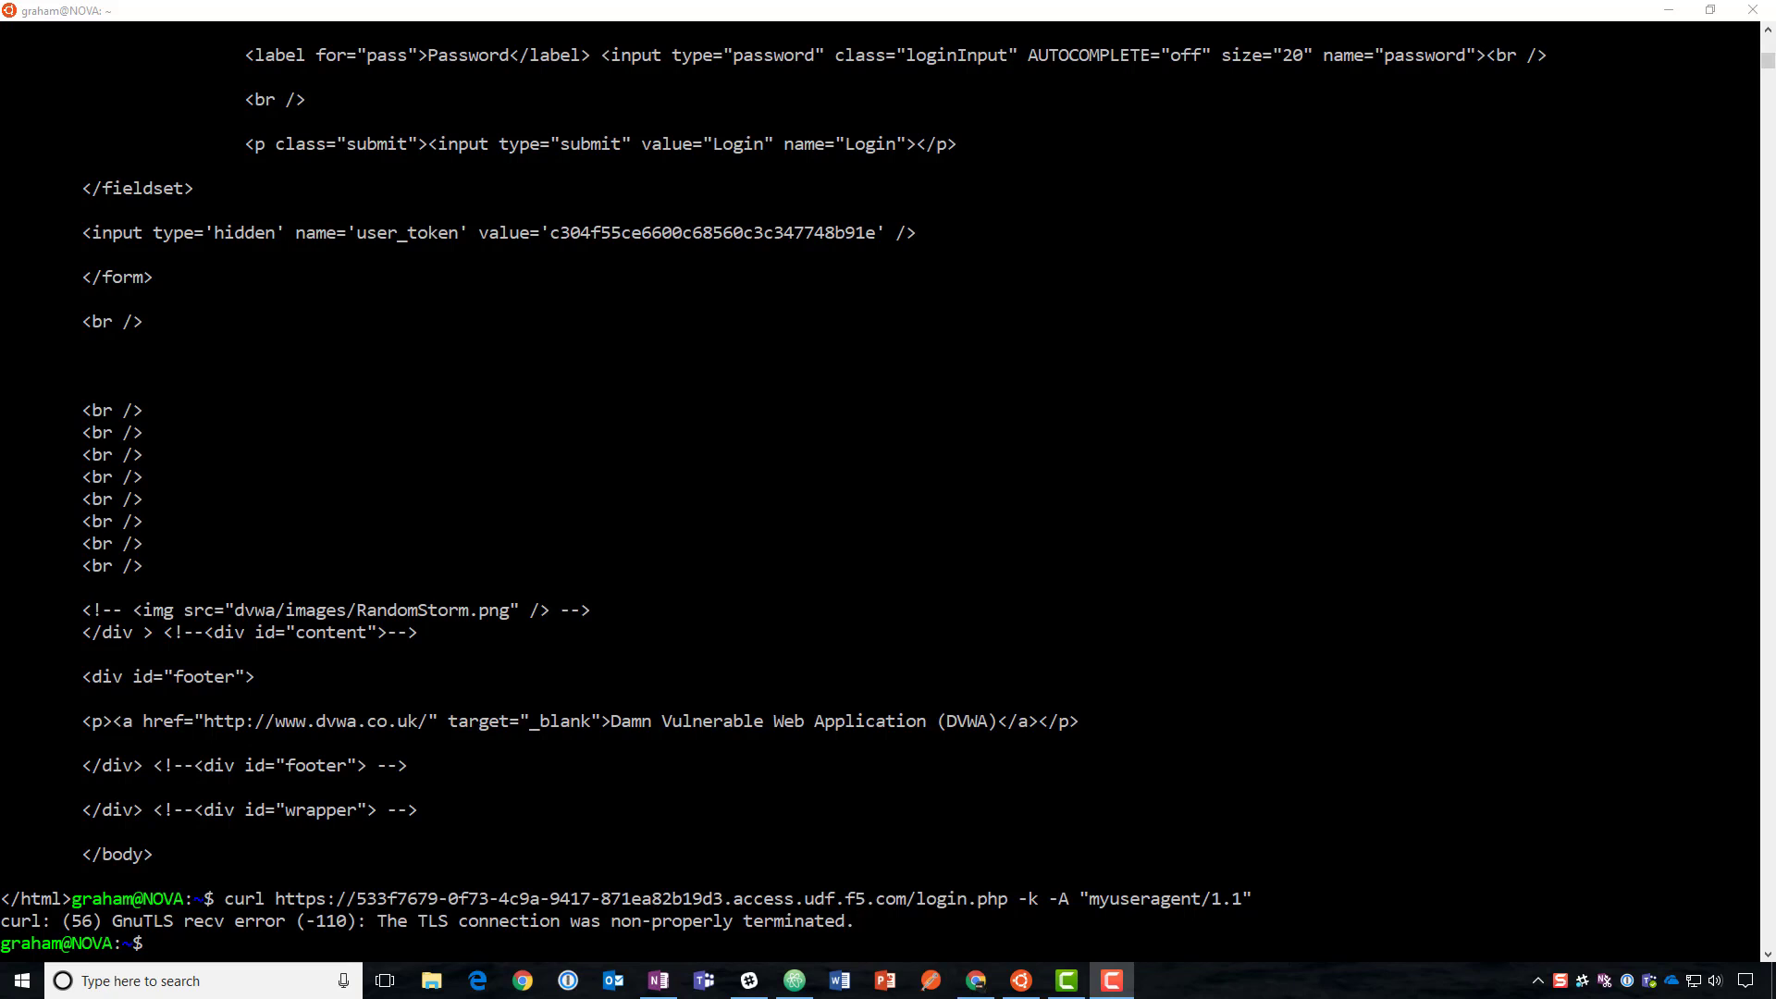
# Repeat the curl request as youruseragent/1.1 to get the DVWA login HTML, then leave the terminal
pyautogui.click(1576, 694)
pyautogui.press('Up')
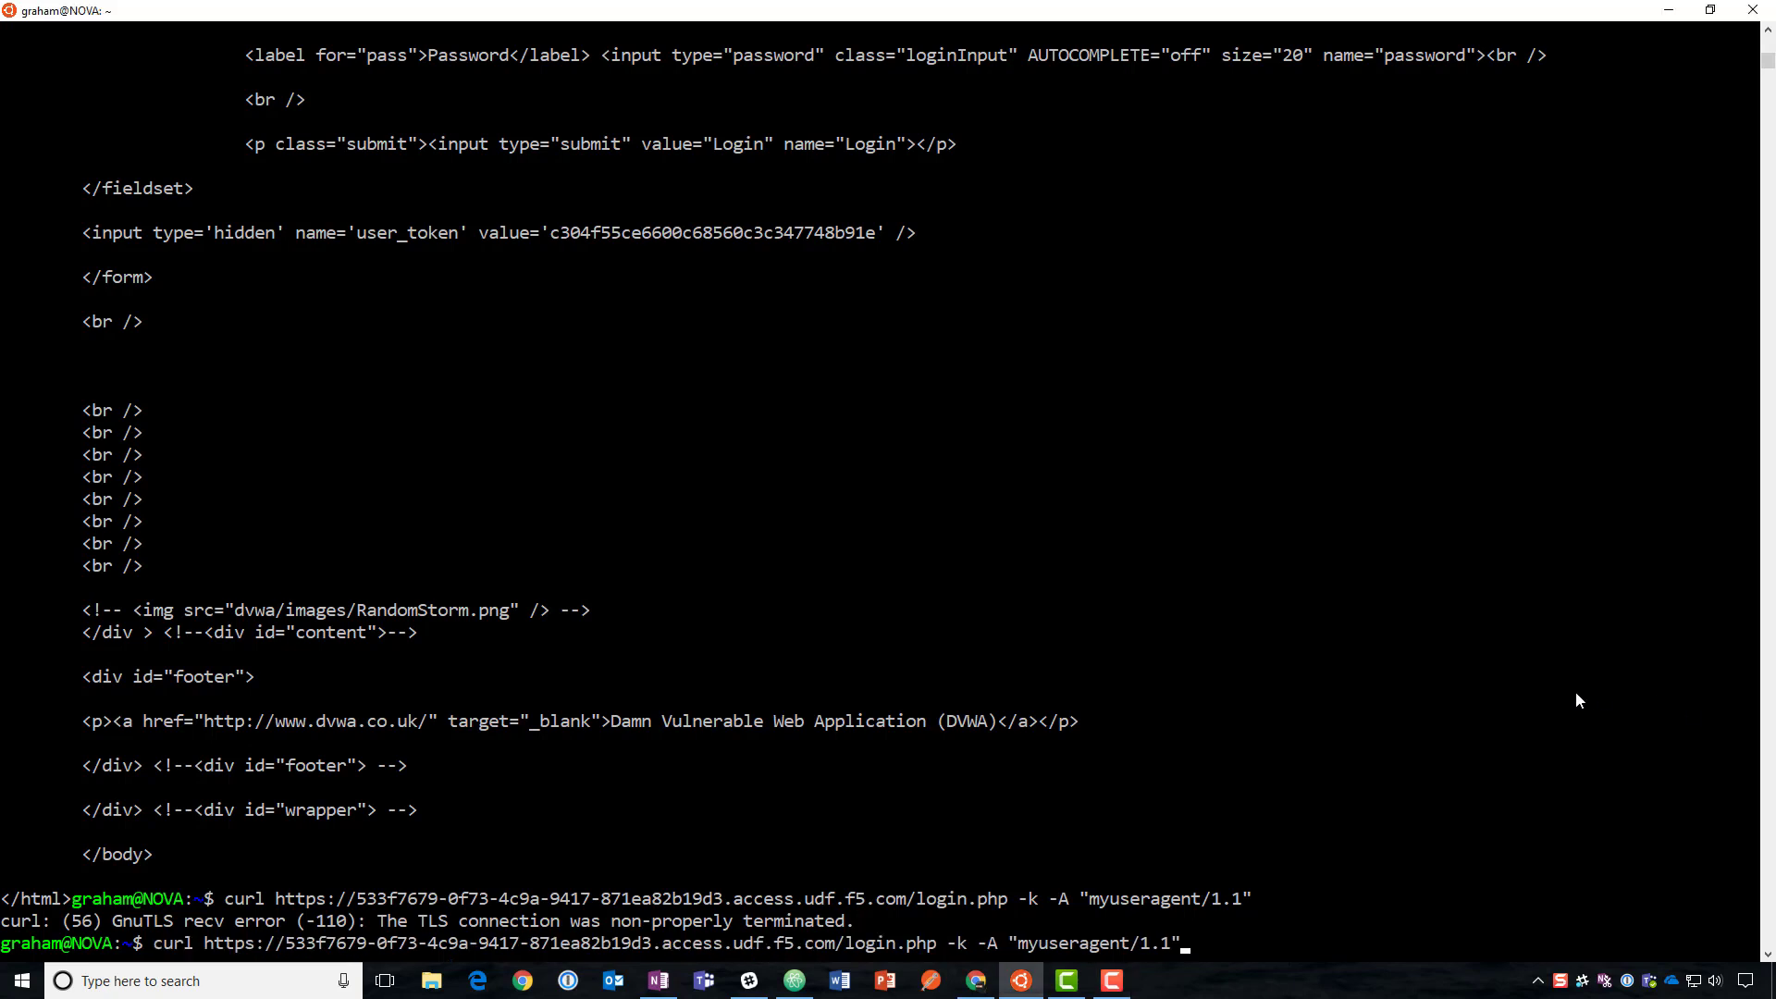
pyautogui.press('Left')
pyautogui.press('Left')
pyautogui.press('Left')
pyautogui.press('Left')
pyautogui.press('Left')
pyautogui.press('BackSpace')
pyautogui.write('our')
pyautogui.press('Return')
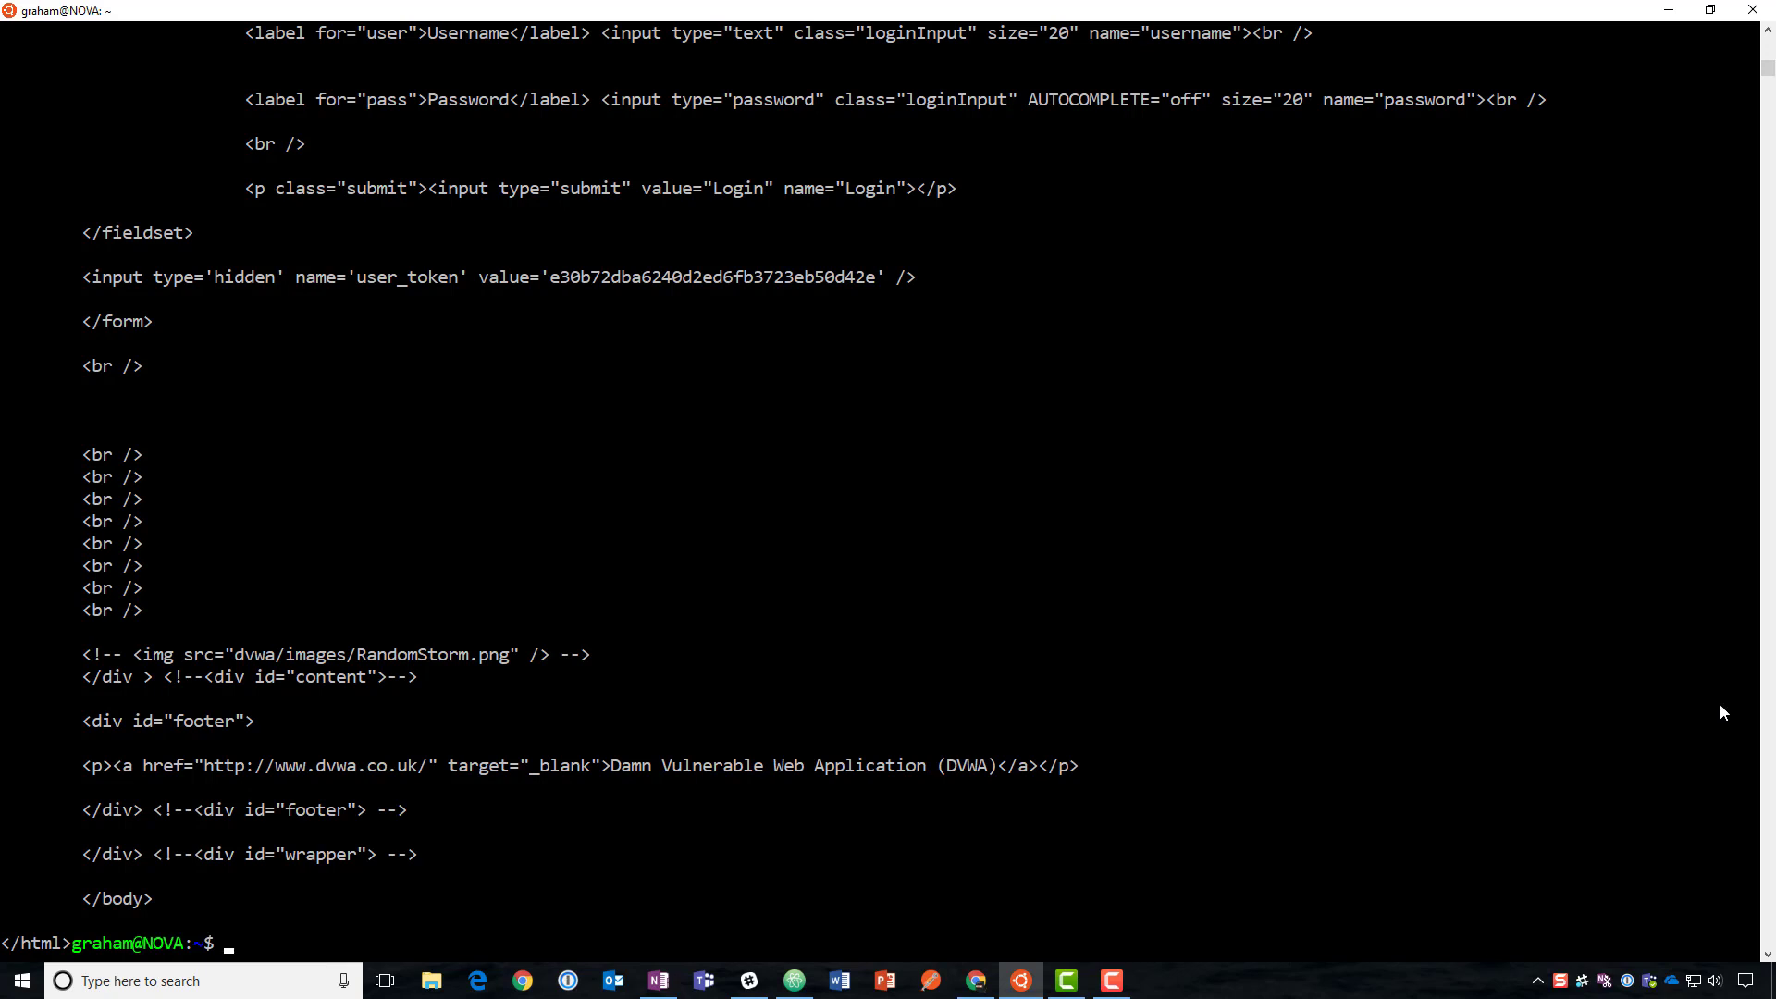
pyautogui.hotkey('alt', 'Tab')
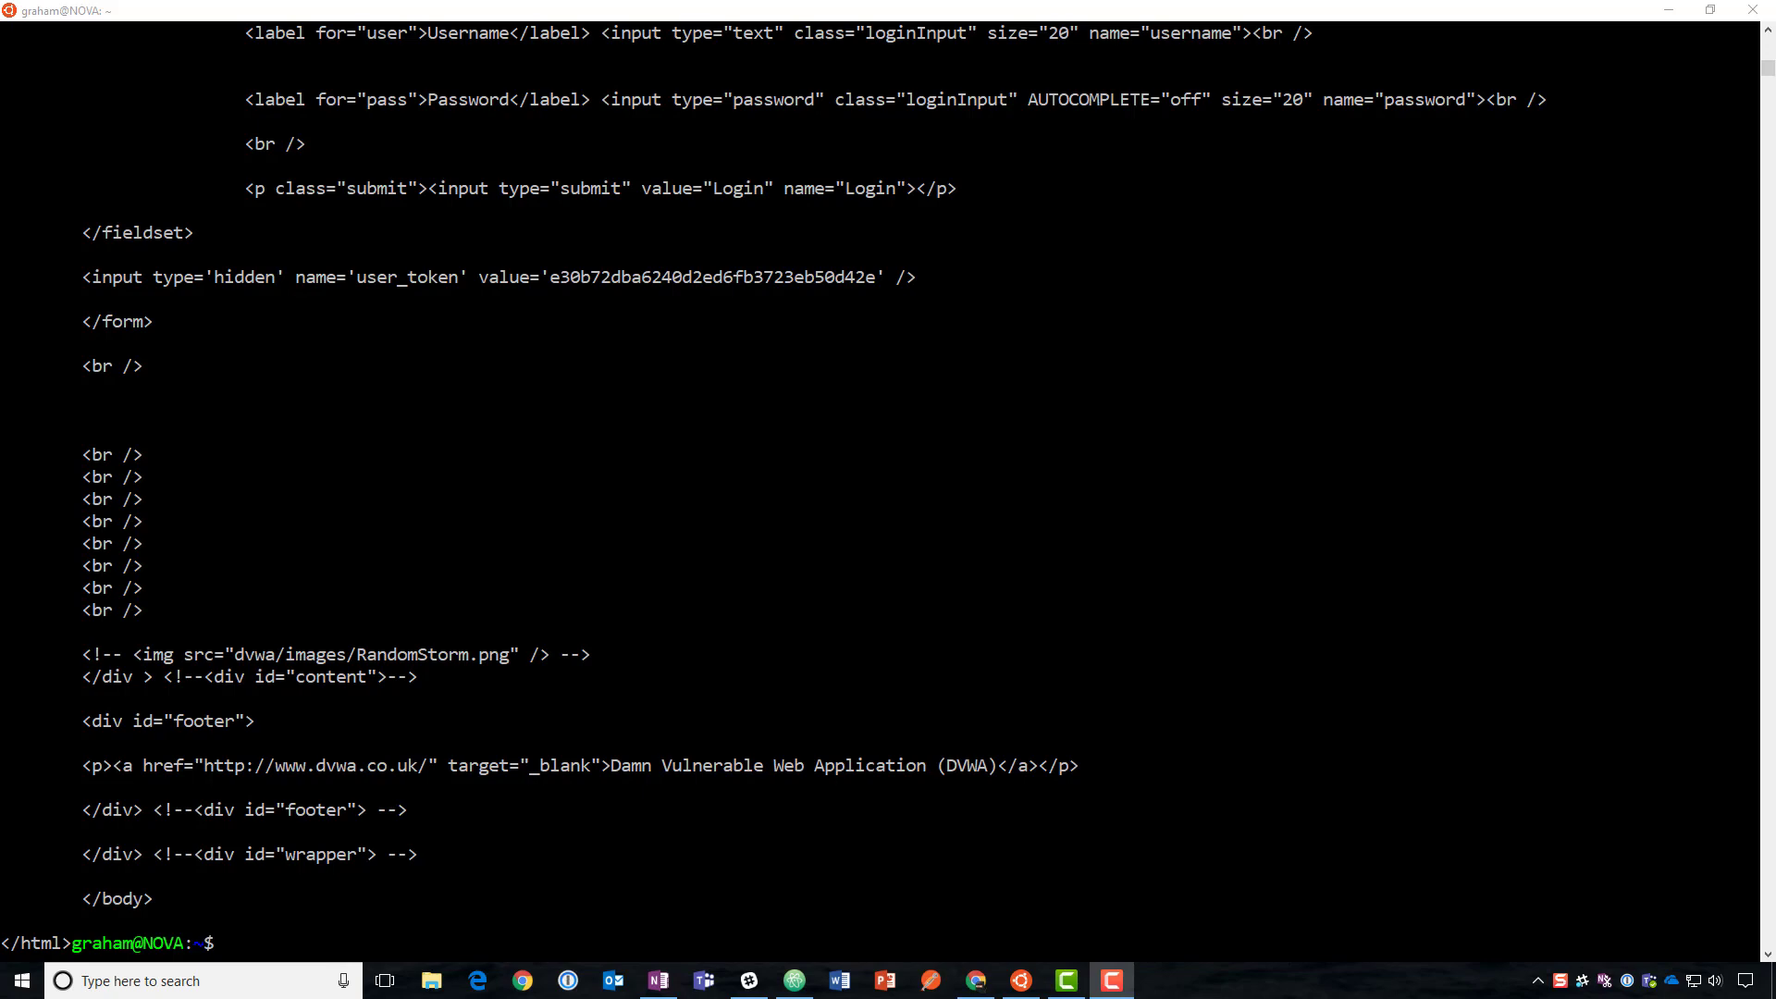
# Open the bot-defense DoS profile's Application Security Proactive Bot Defense settings and edit Operation Mode
pyautogui.click(975, 981)
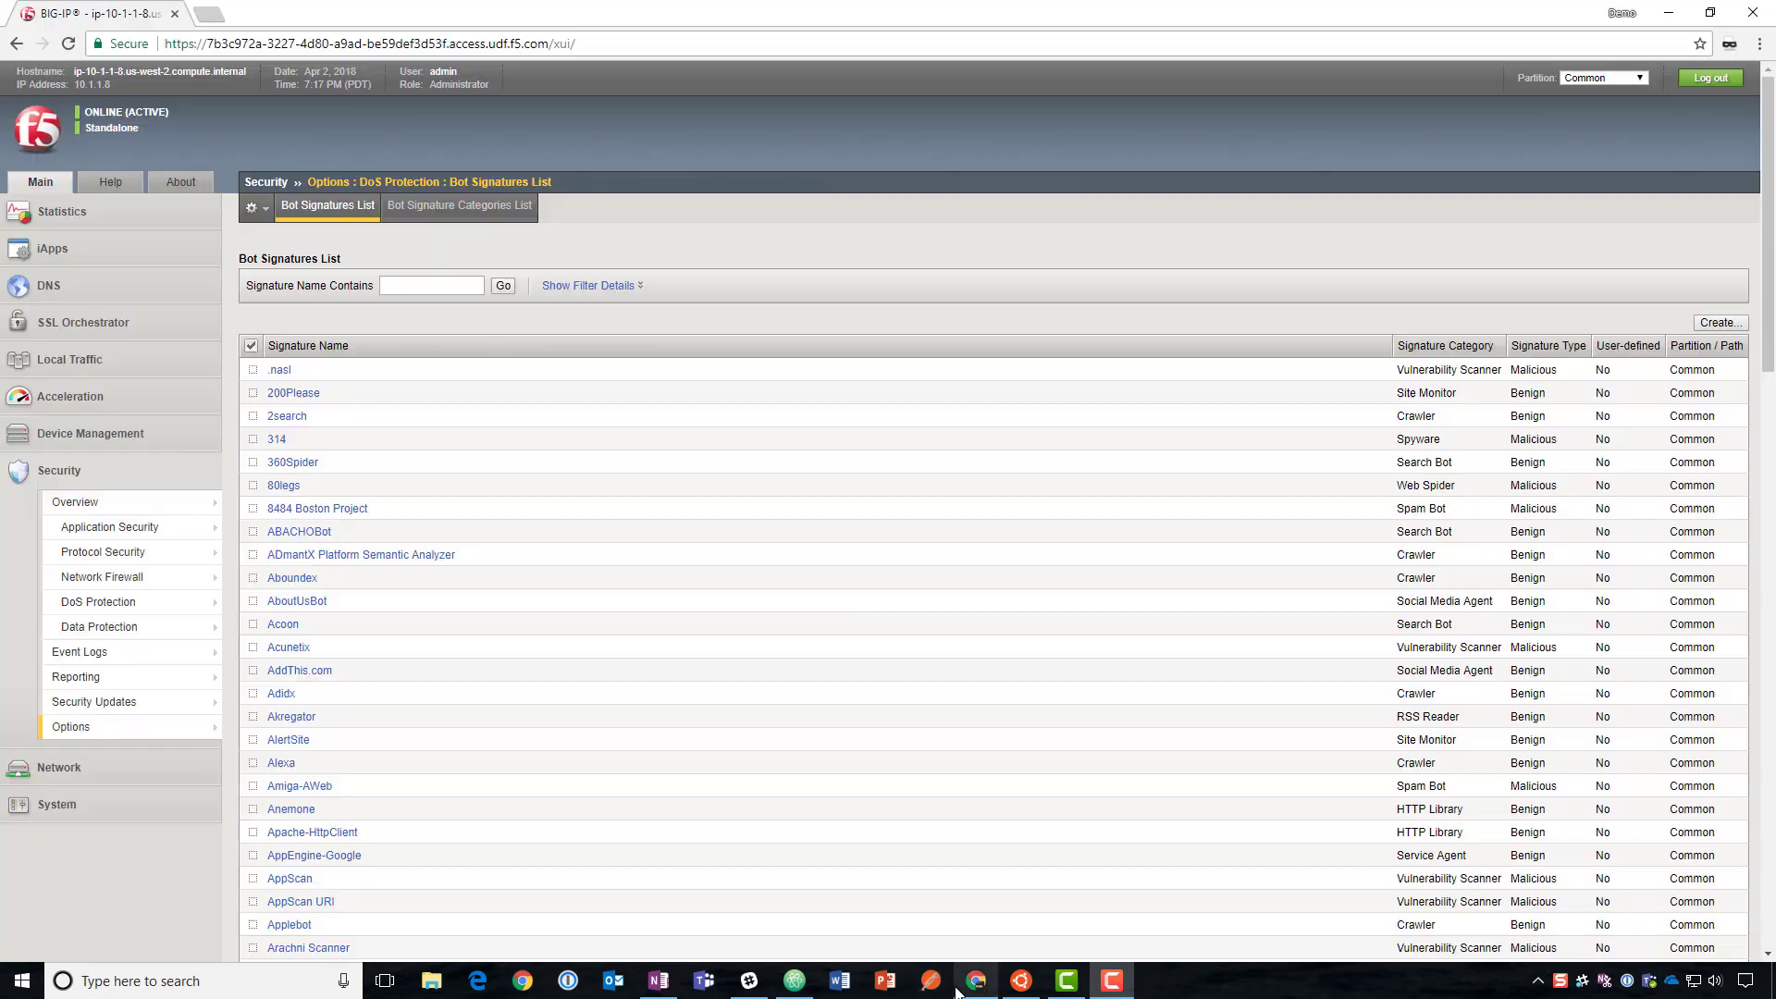
pyautogui.moveTo(209, 602)
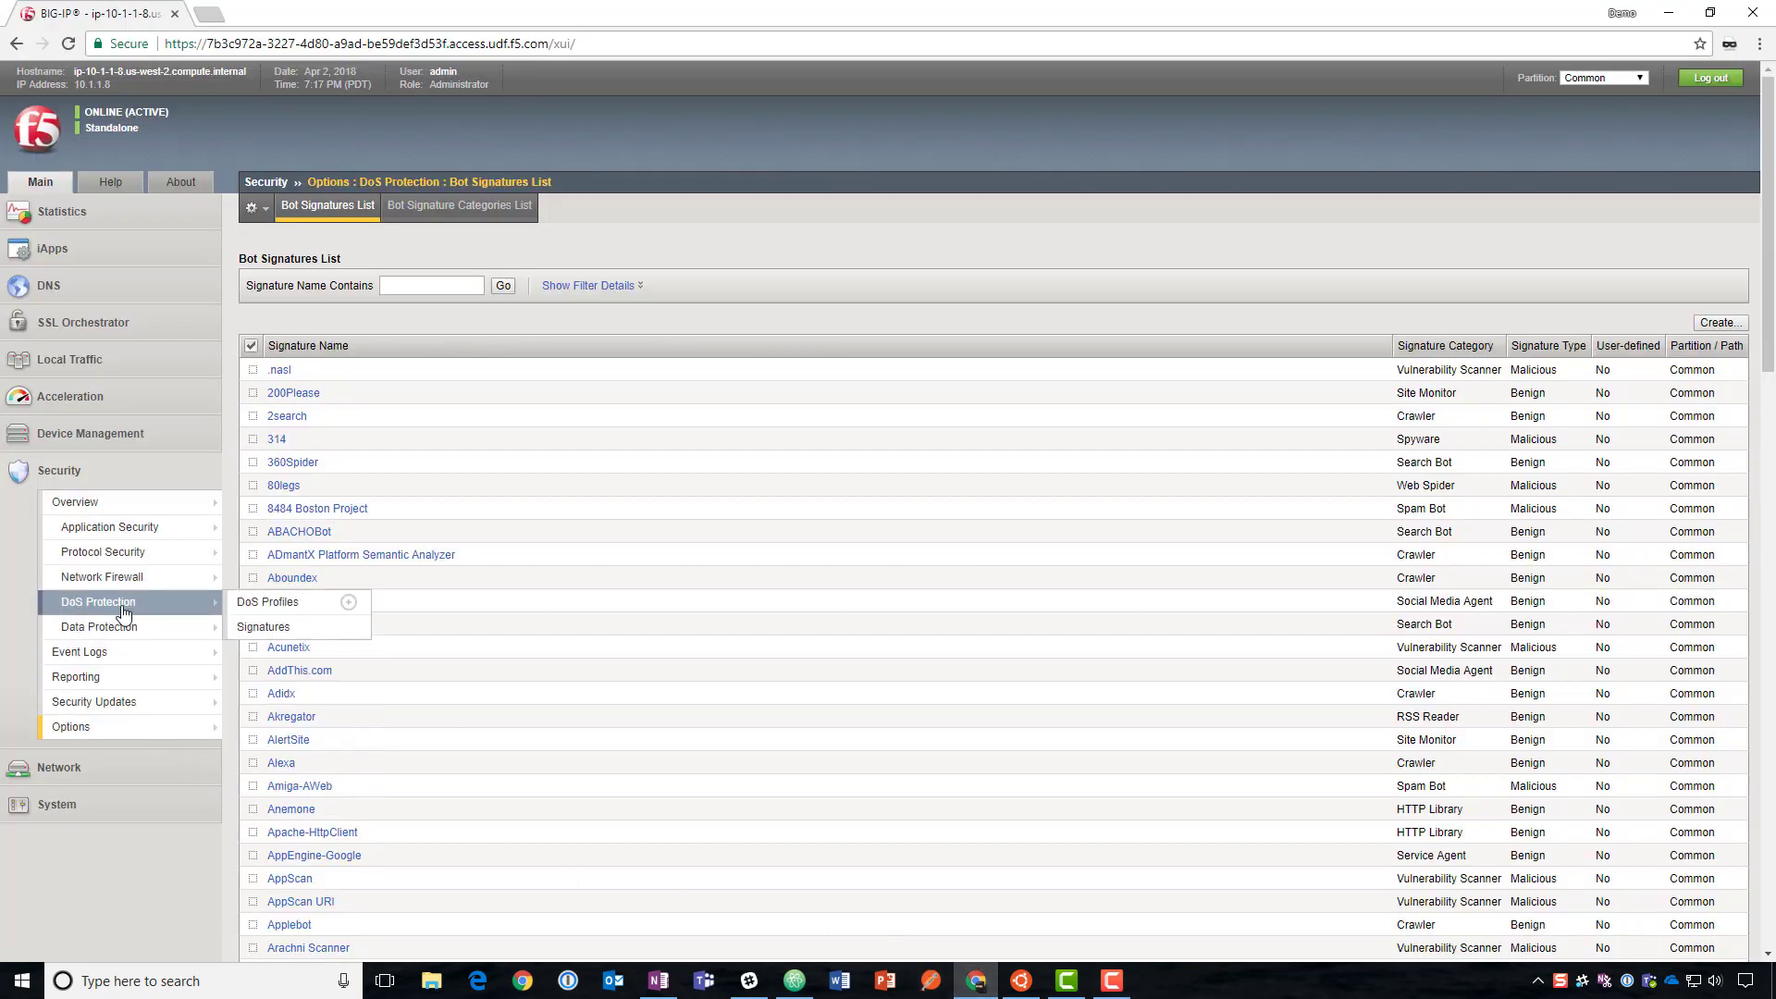
pyautogui.click(269, 602)
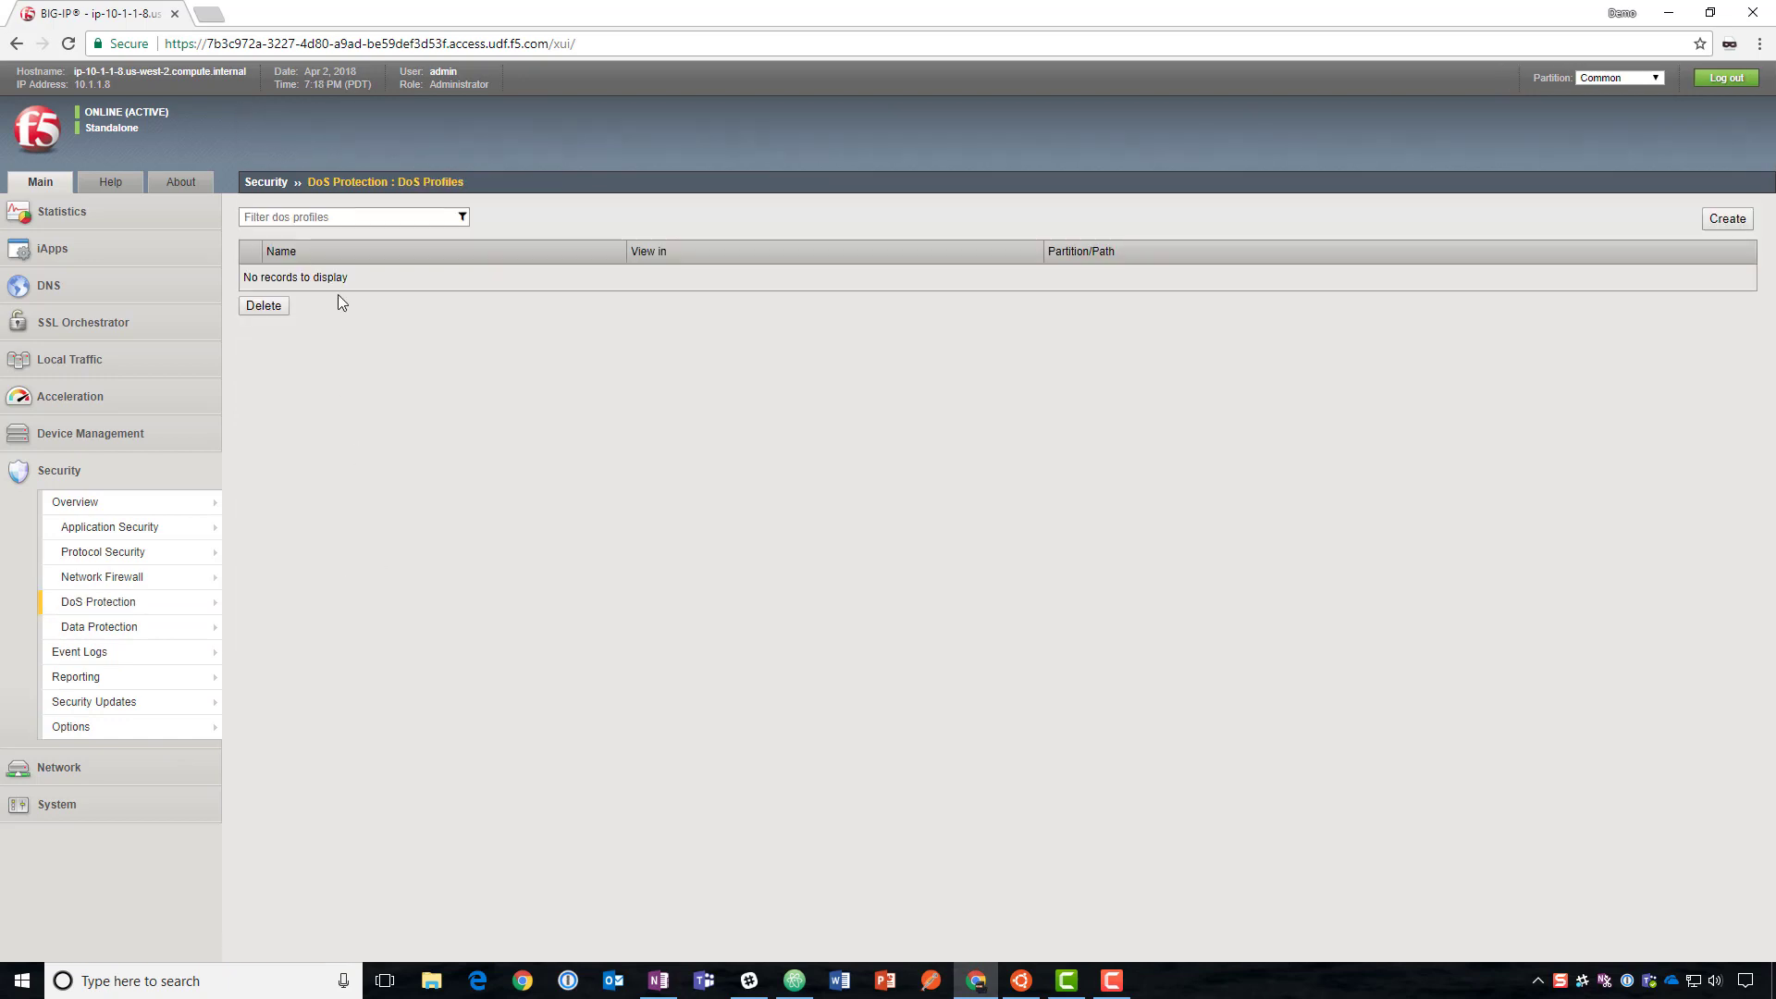
pyautogui.click(301, 307)
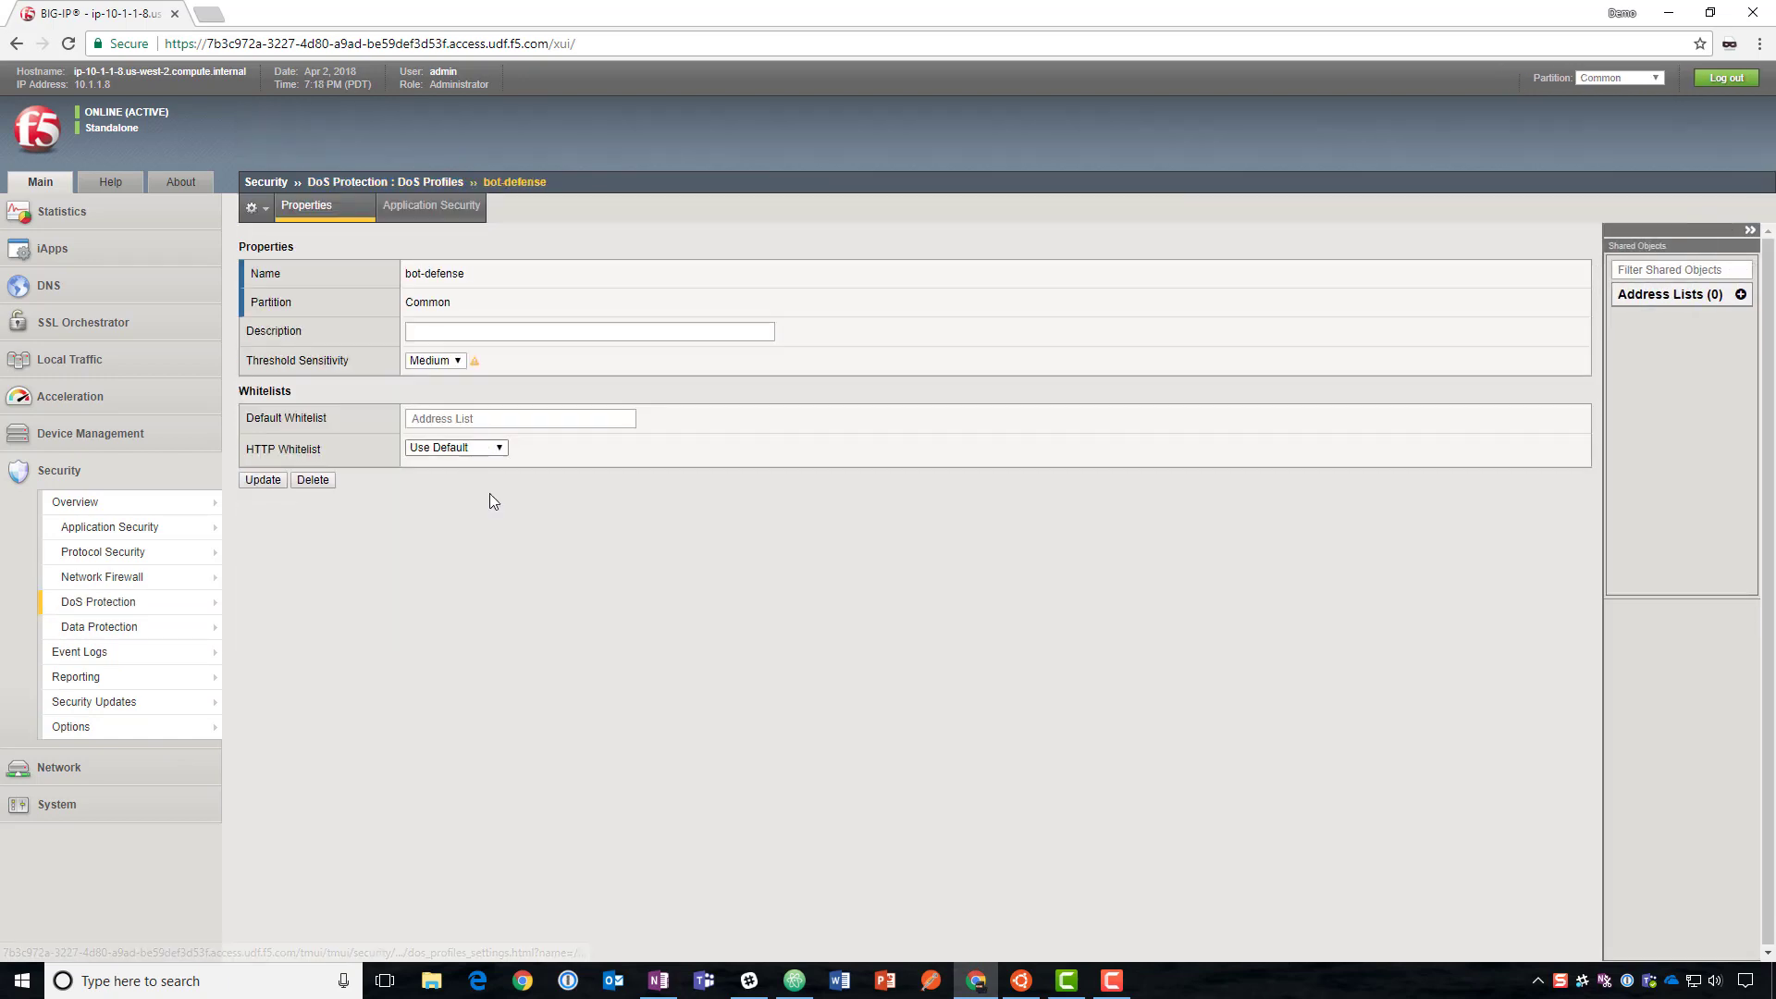
pyautogui.click(433, 207)
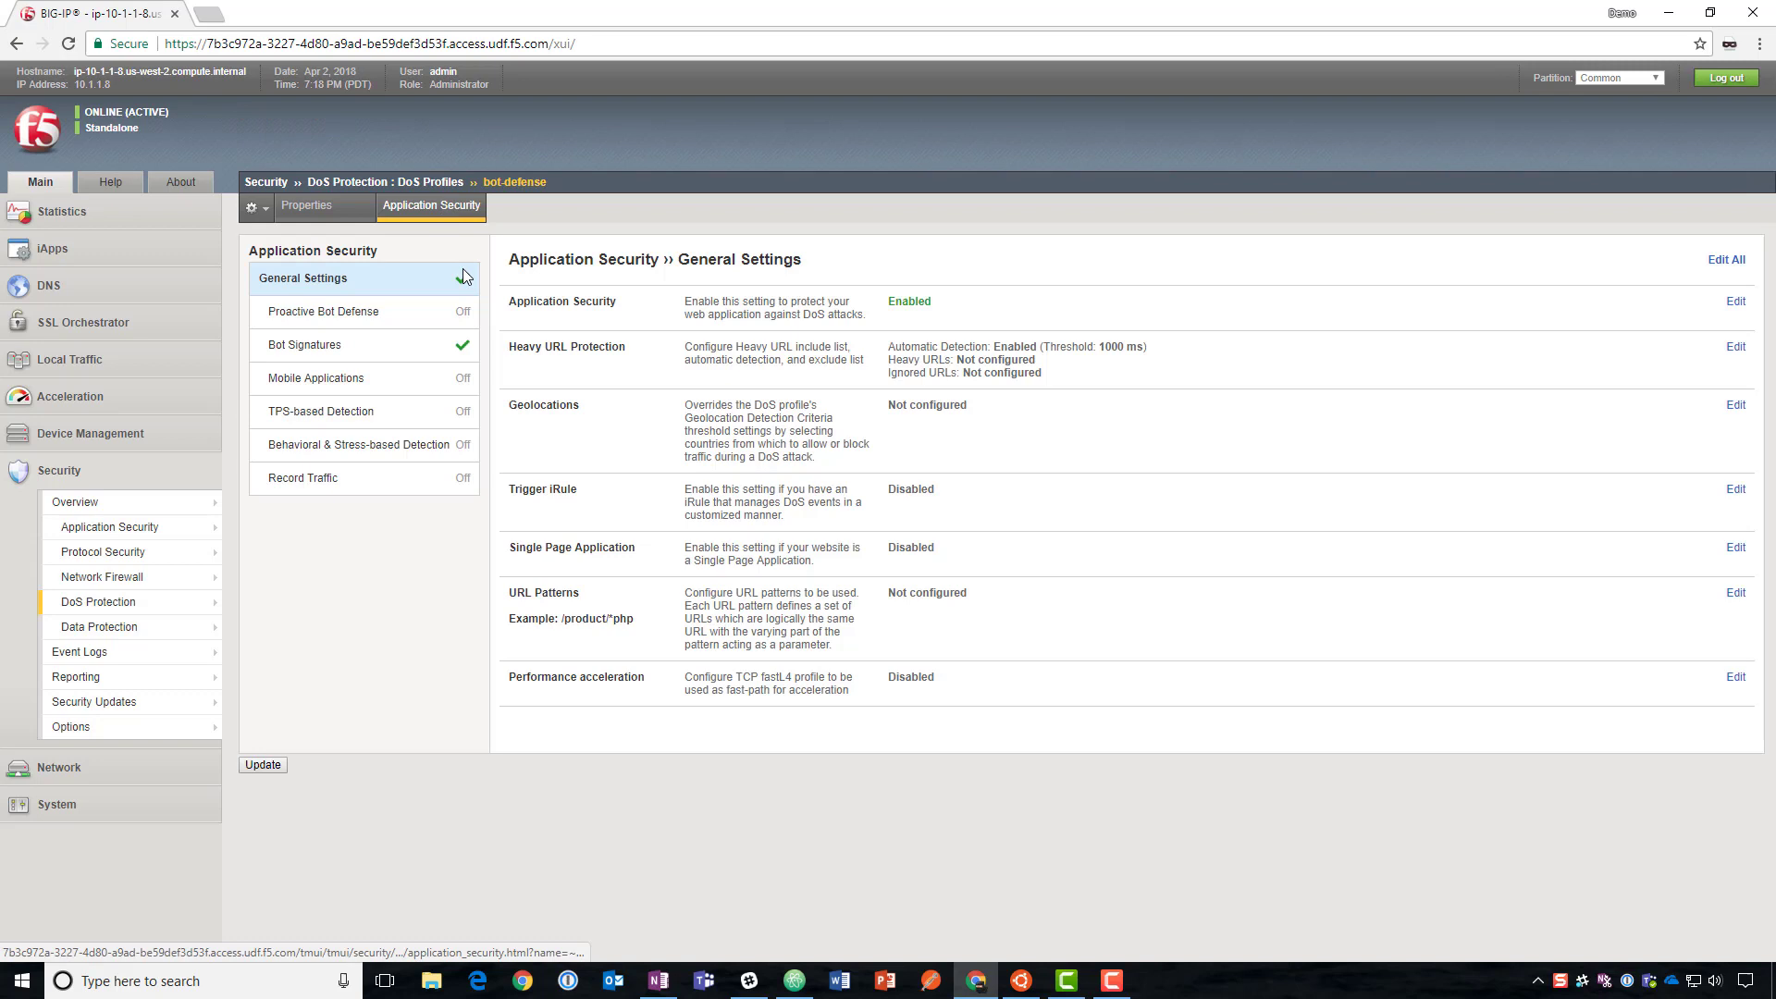
pyautogui.click(321, 315)
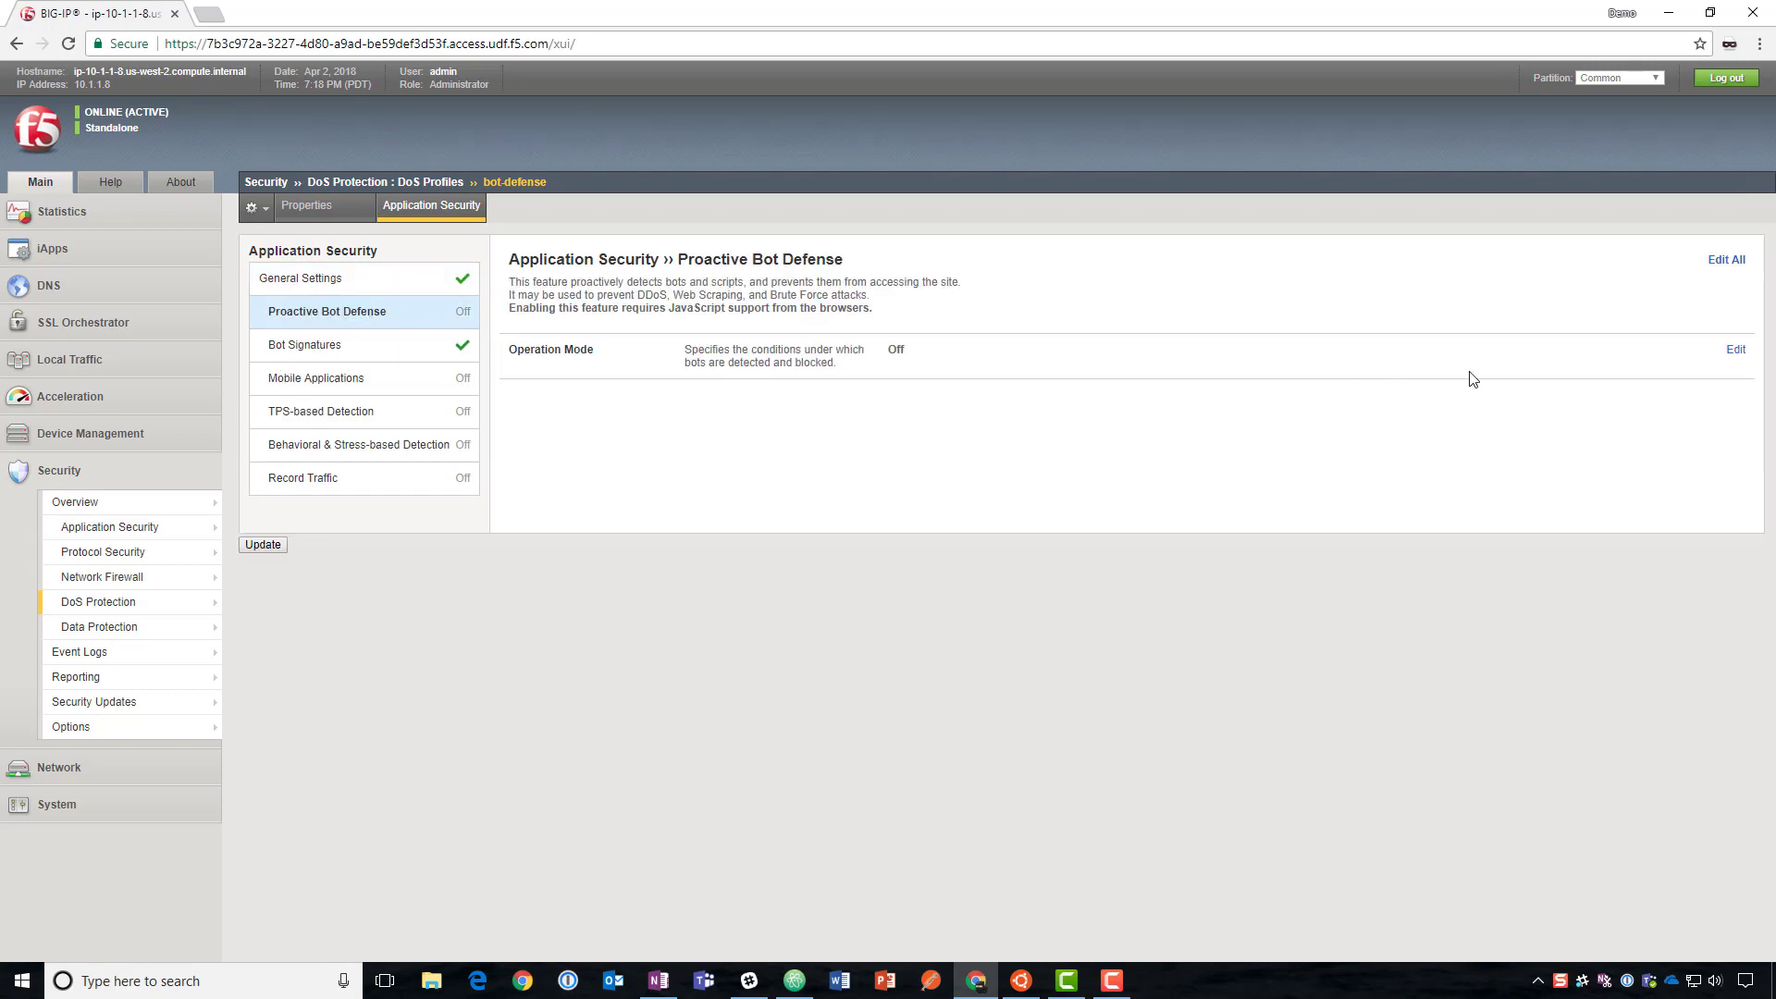
pyautogui.click(1735, 350)
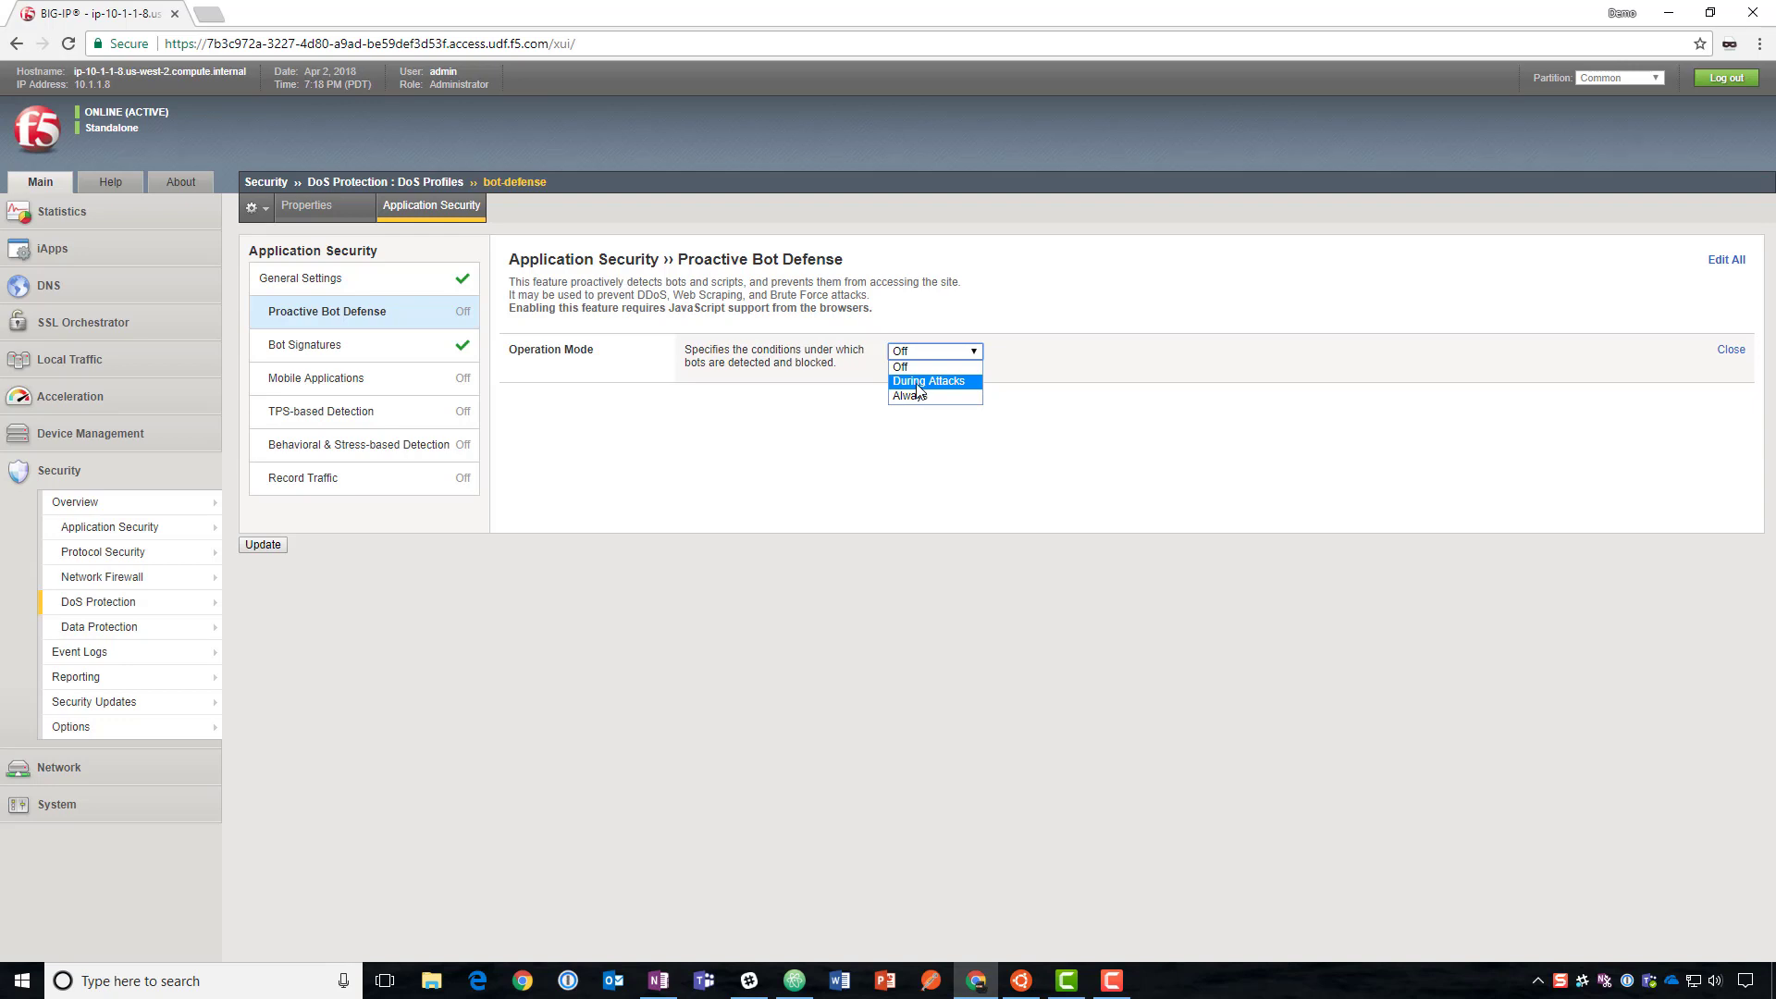
# Set Proactive Bot Defense Operation Mode to Always and change the Grace Period from 300 to 0 seconds
pyautogui.click(920, 397)
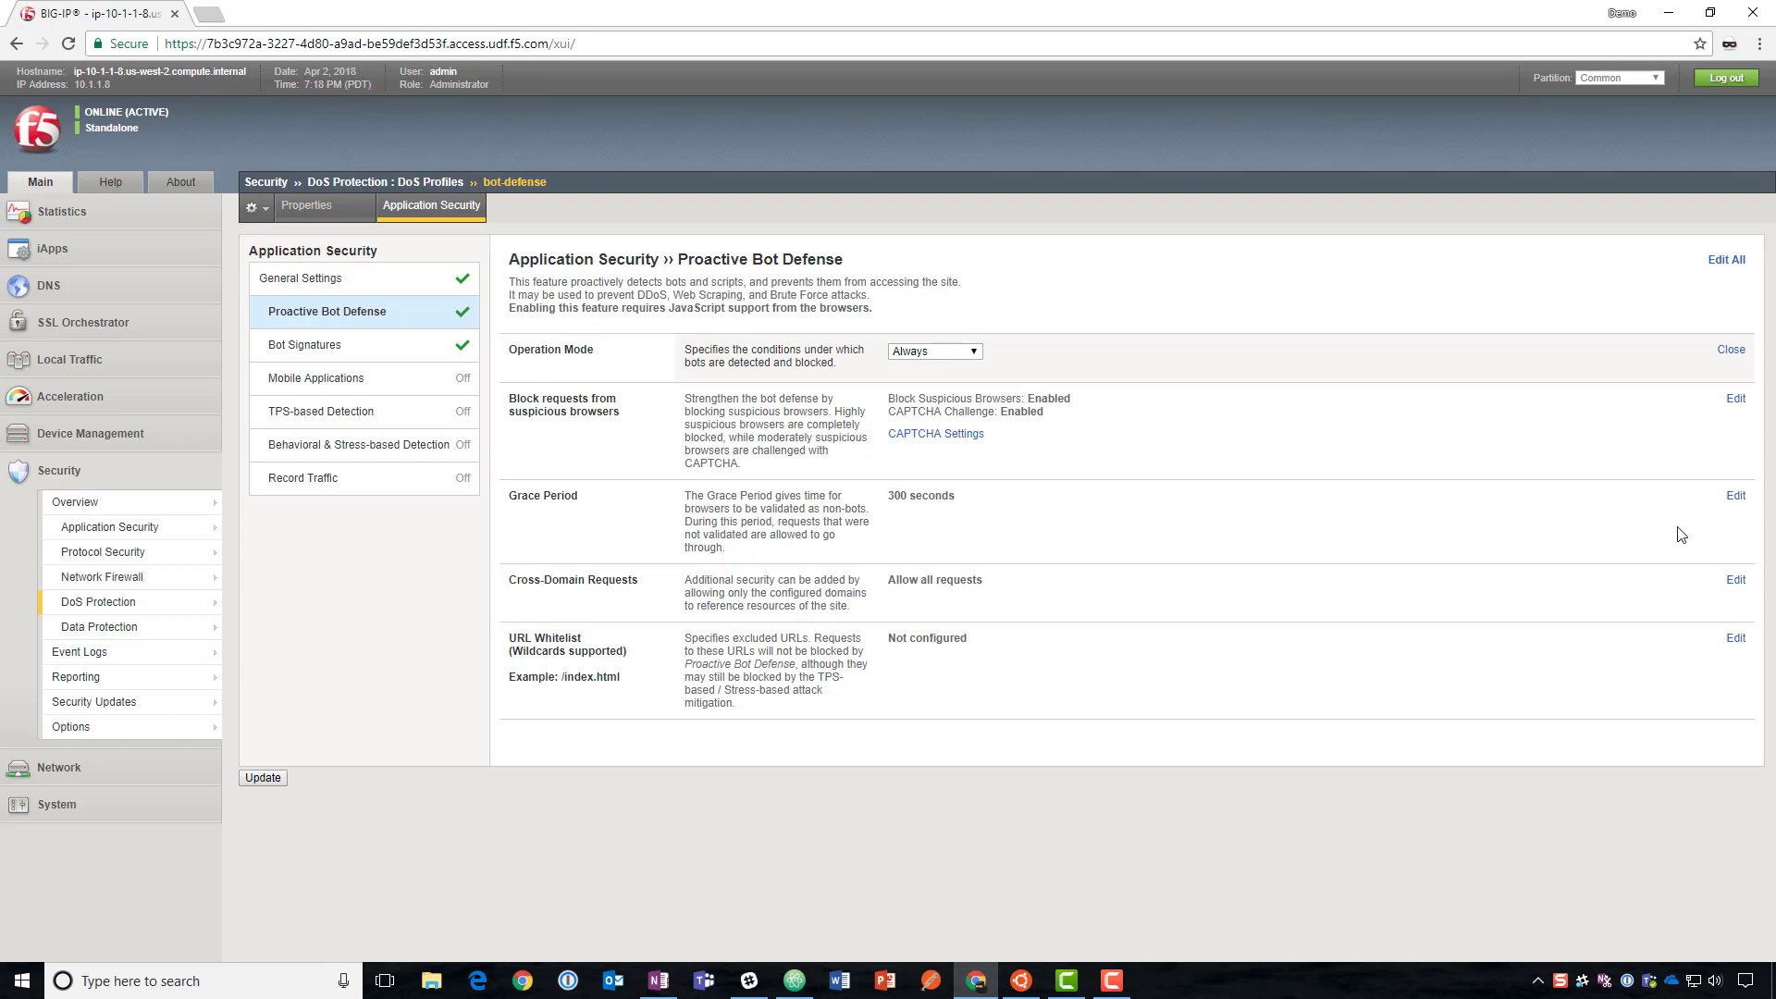
pyautogui.click(1735, 496)
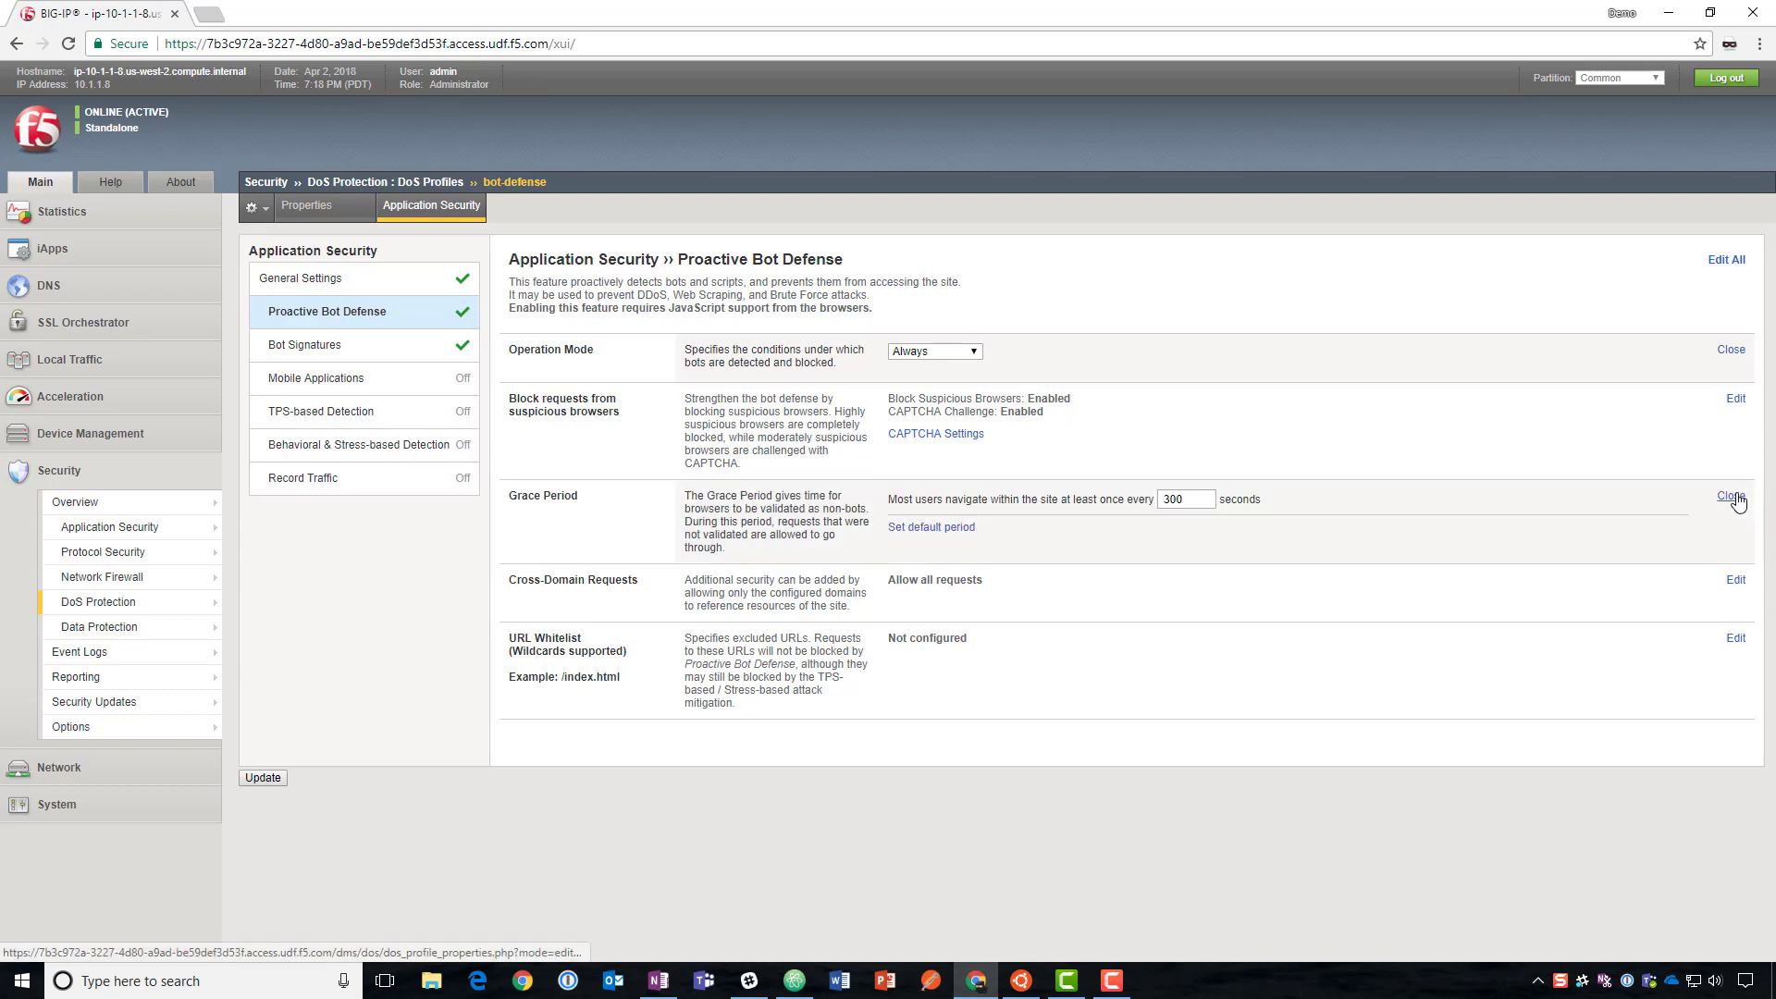
pyautogui.doubleClick(1206, 503)
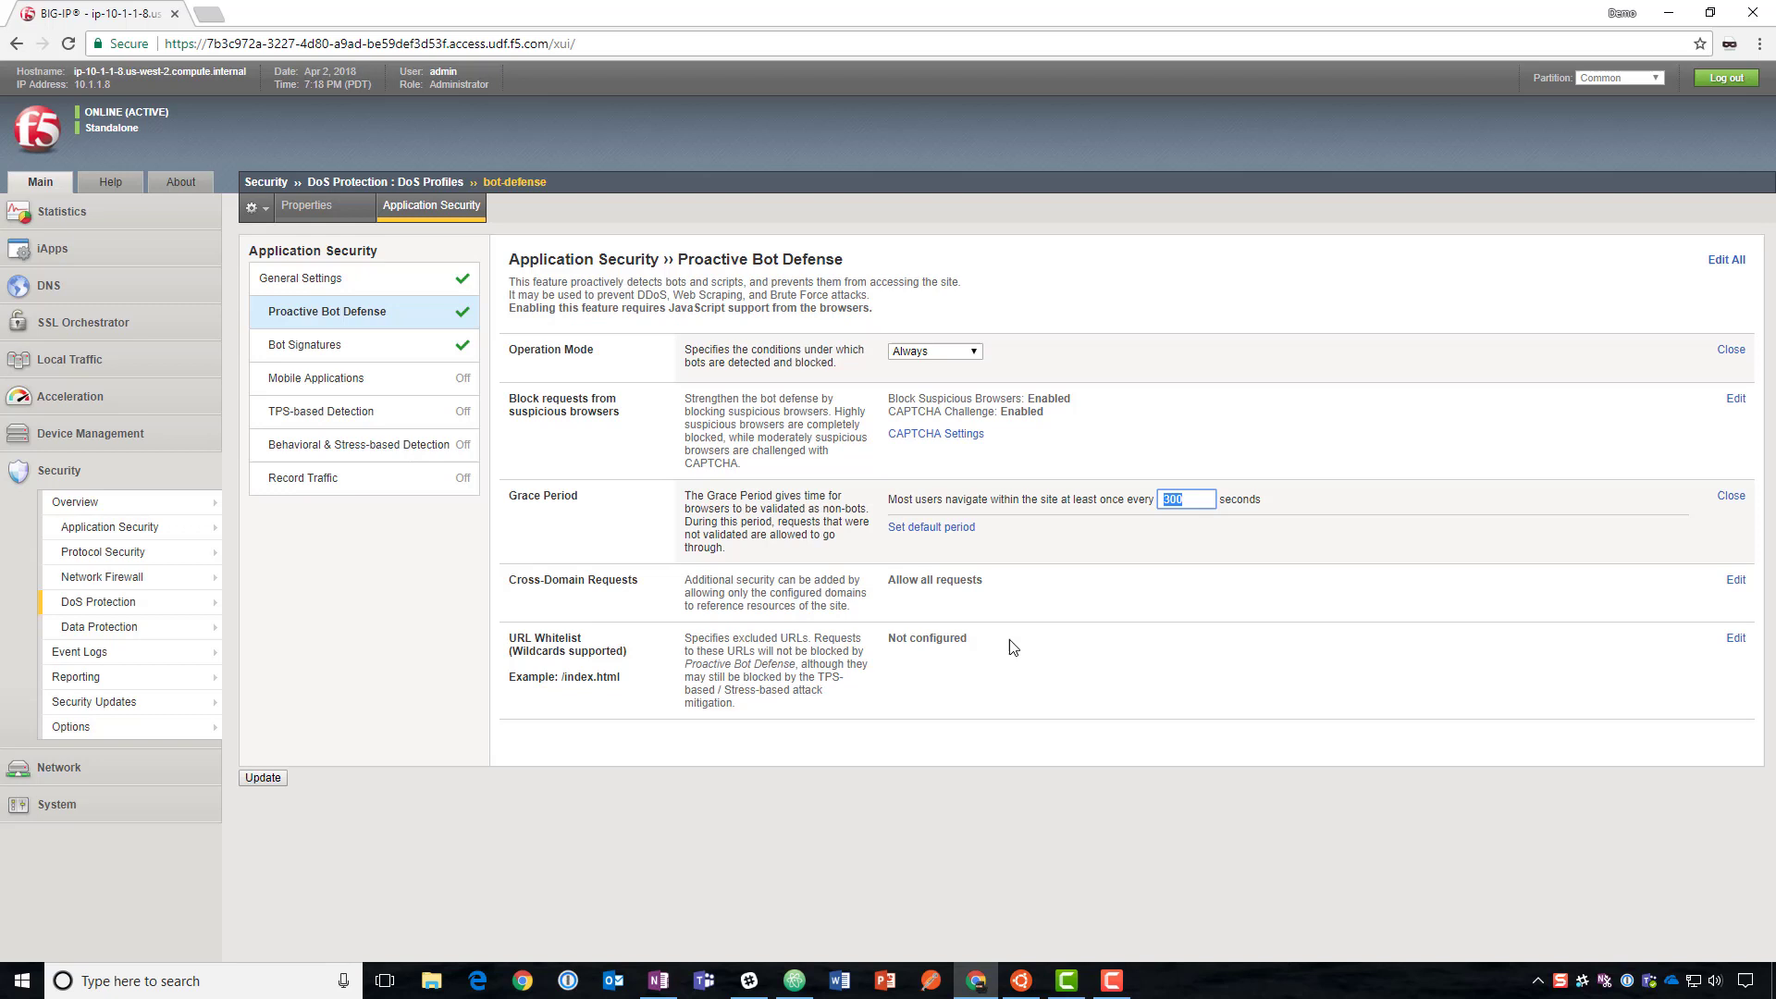
pyautogui.write('0')
pyautogui.click(1138, 562)
# Keep Cross-Domain Requests at 'Allow all requests', update the profile, and return to the terminal
pyautogui.click(1735, 580)
pyautogui.click(991, 581)
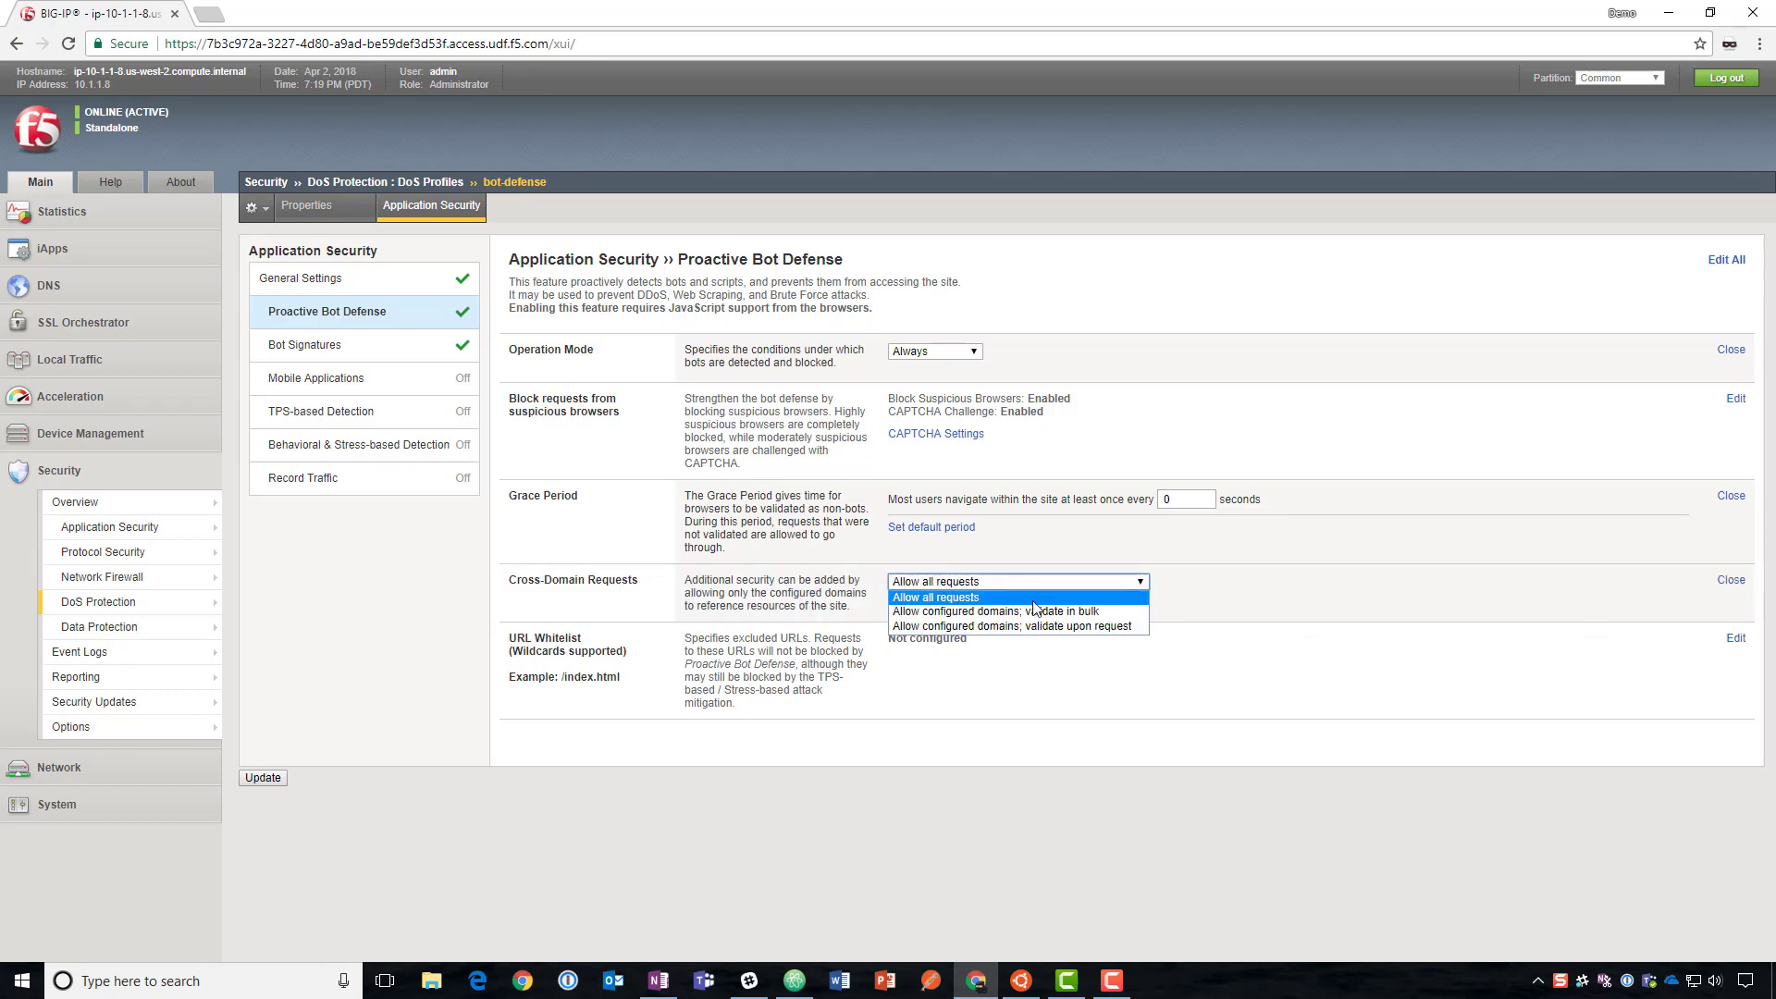
pyautogui.click(1079, 611)
pyautogui.click(1040, 583)
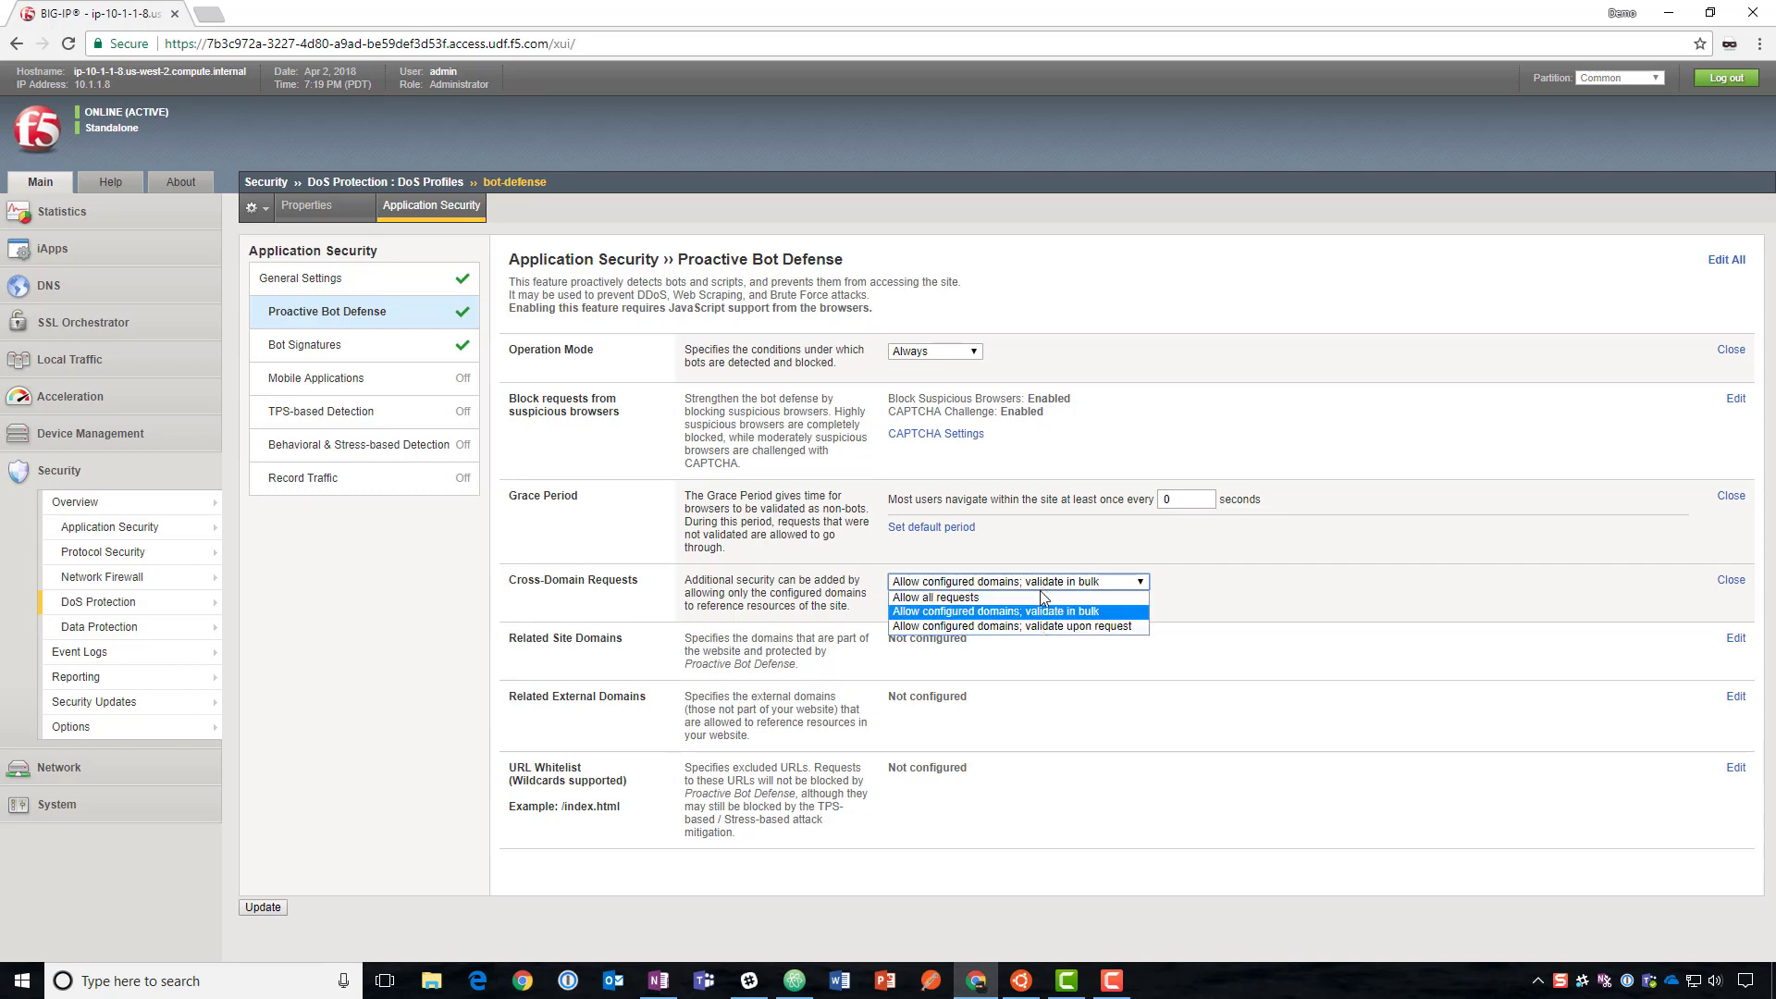
pyautogui.click(1052, 597)
pyautogui.click(1730, 581)
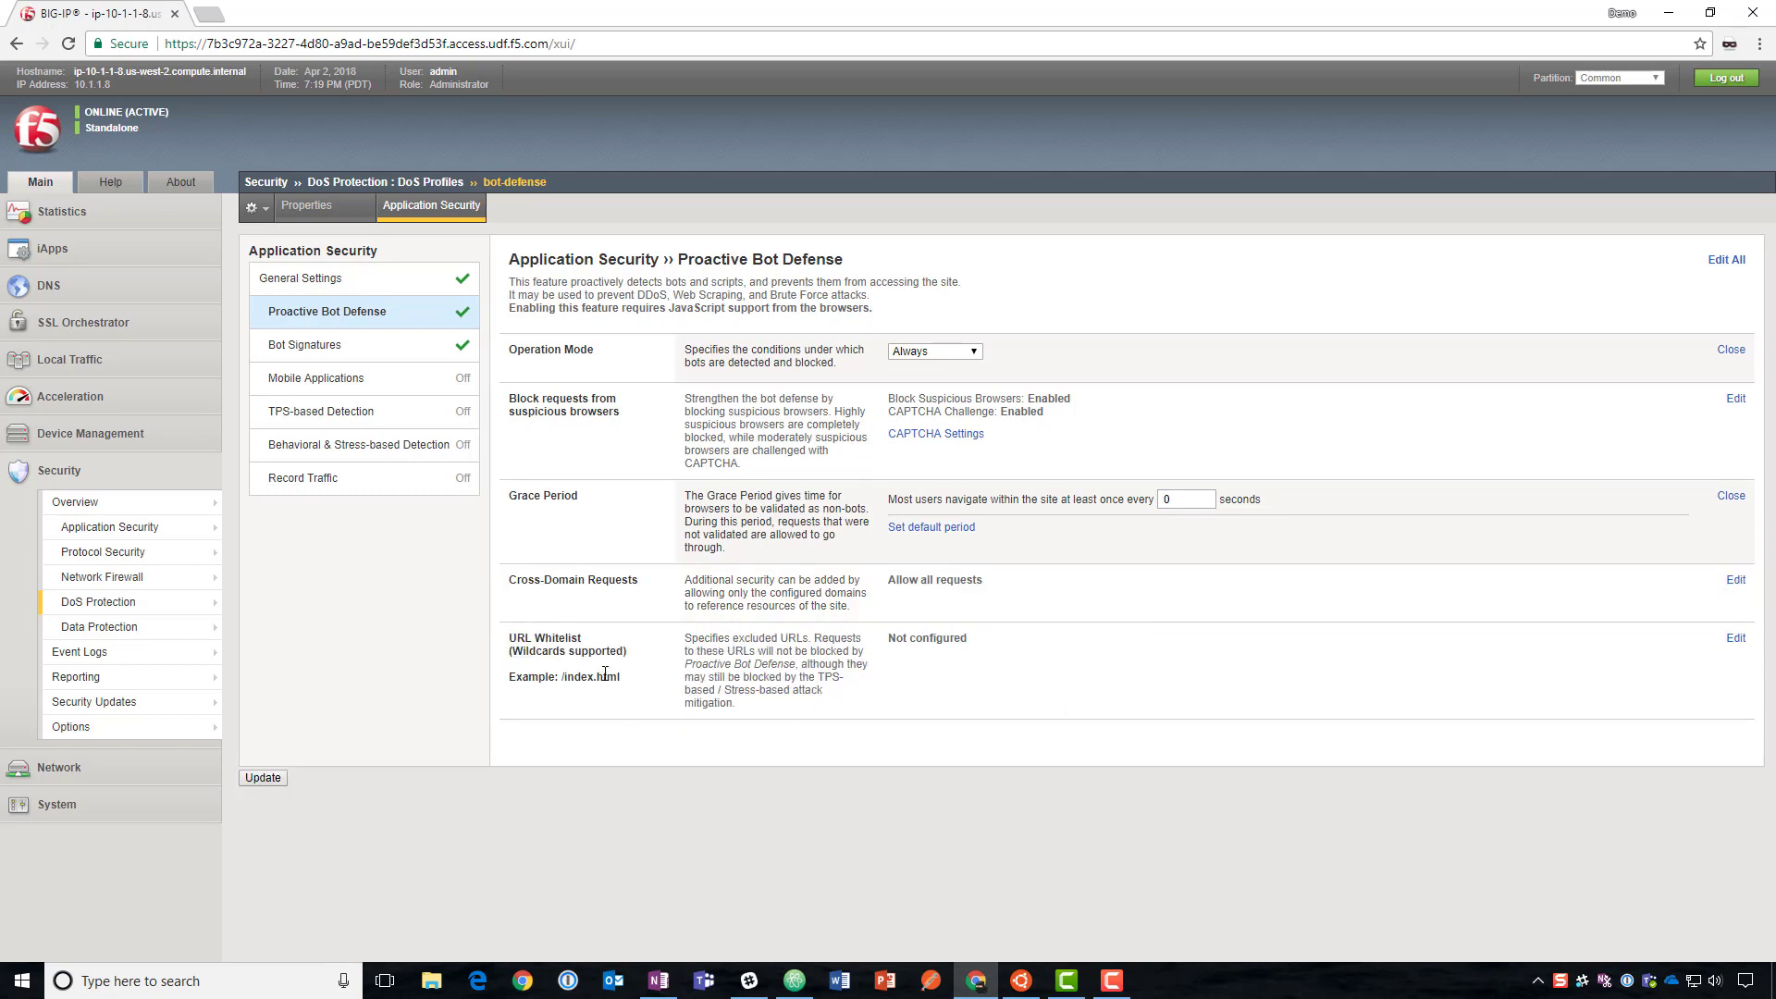
pyautogui.click(259, 780)
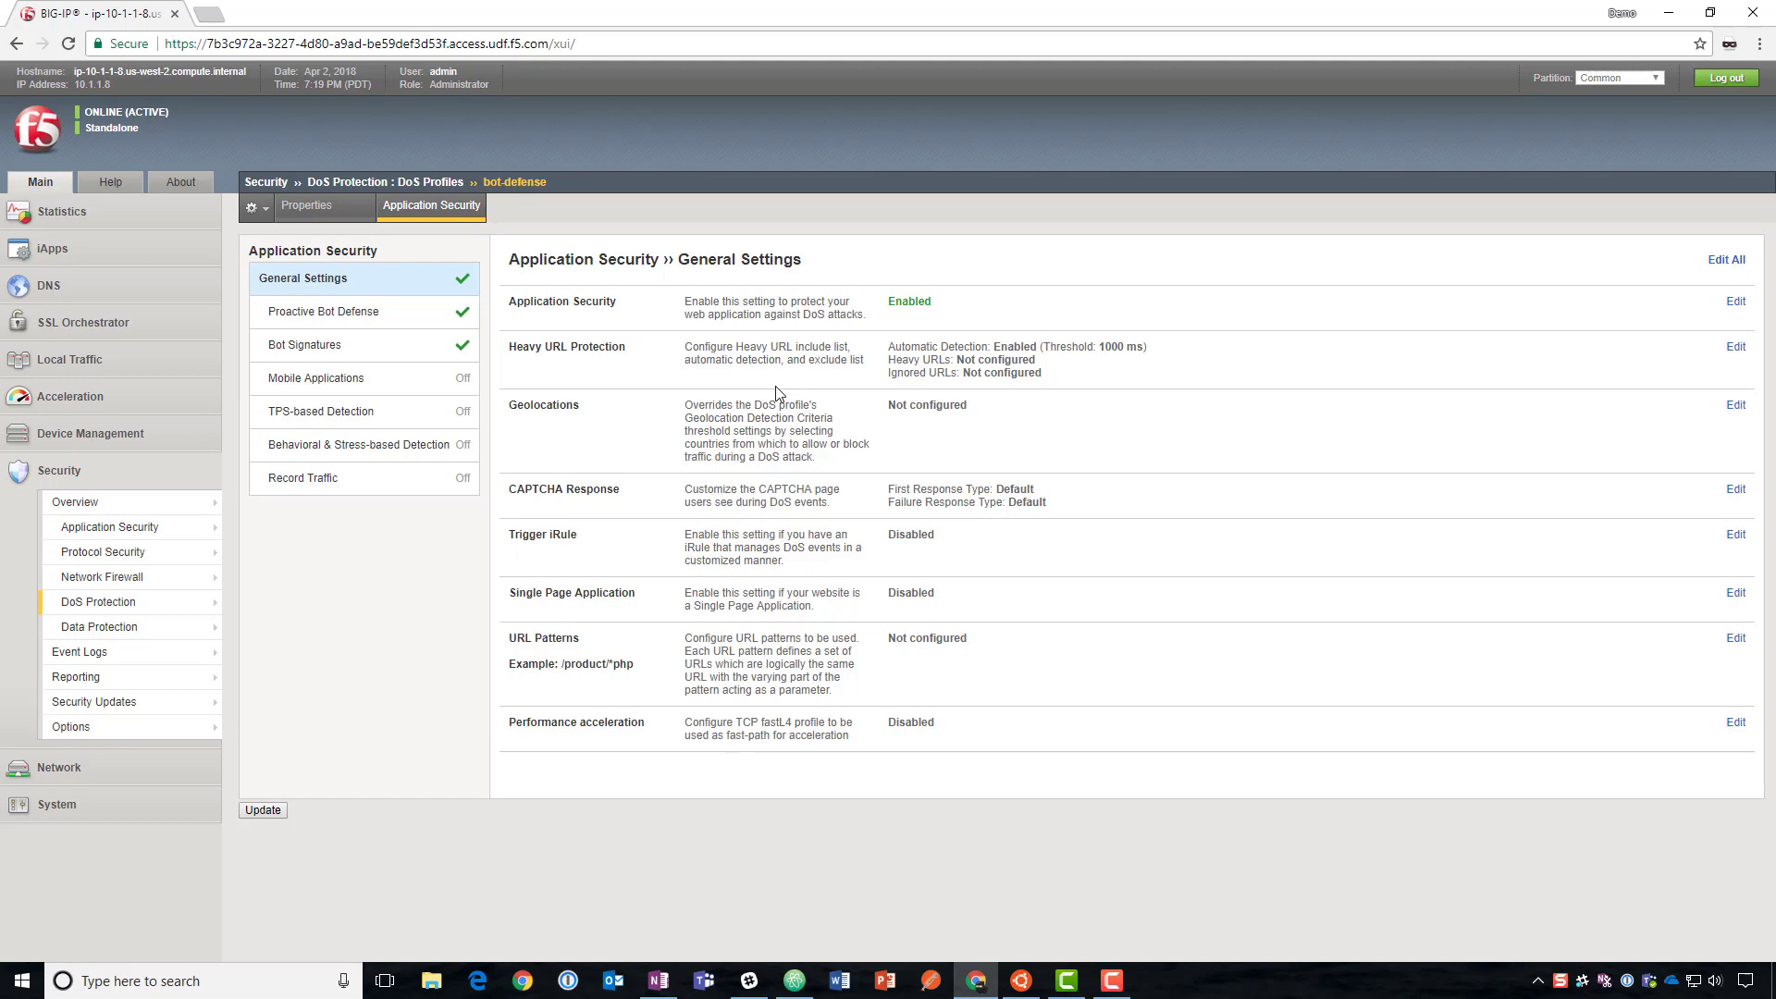
pyautogui.click(1021, 981)
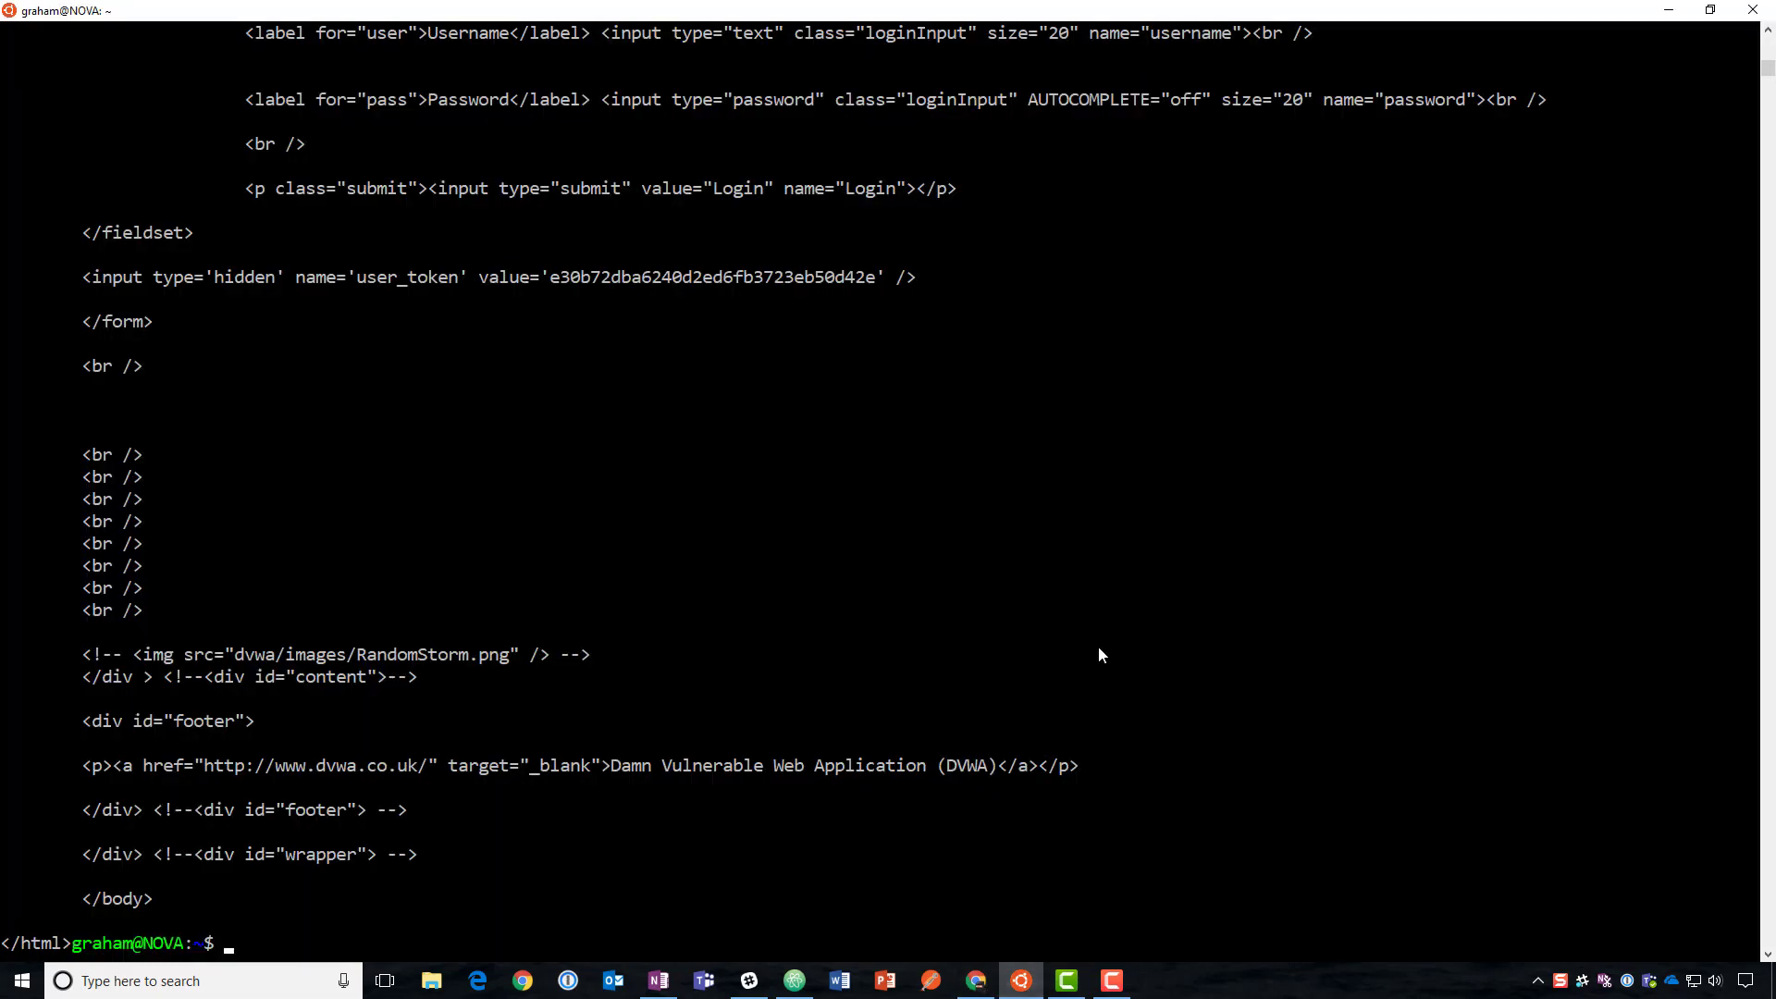
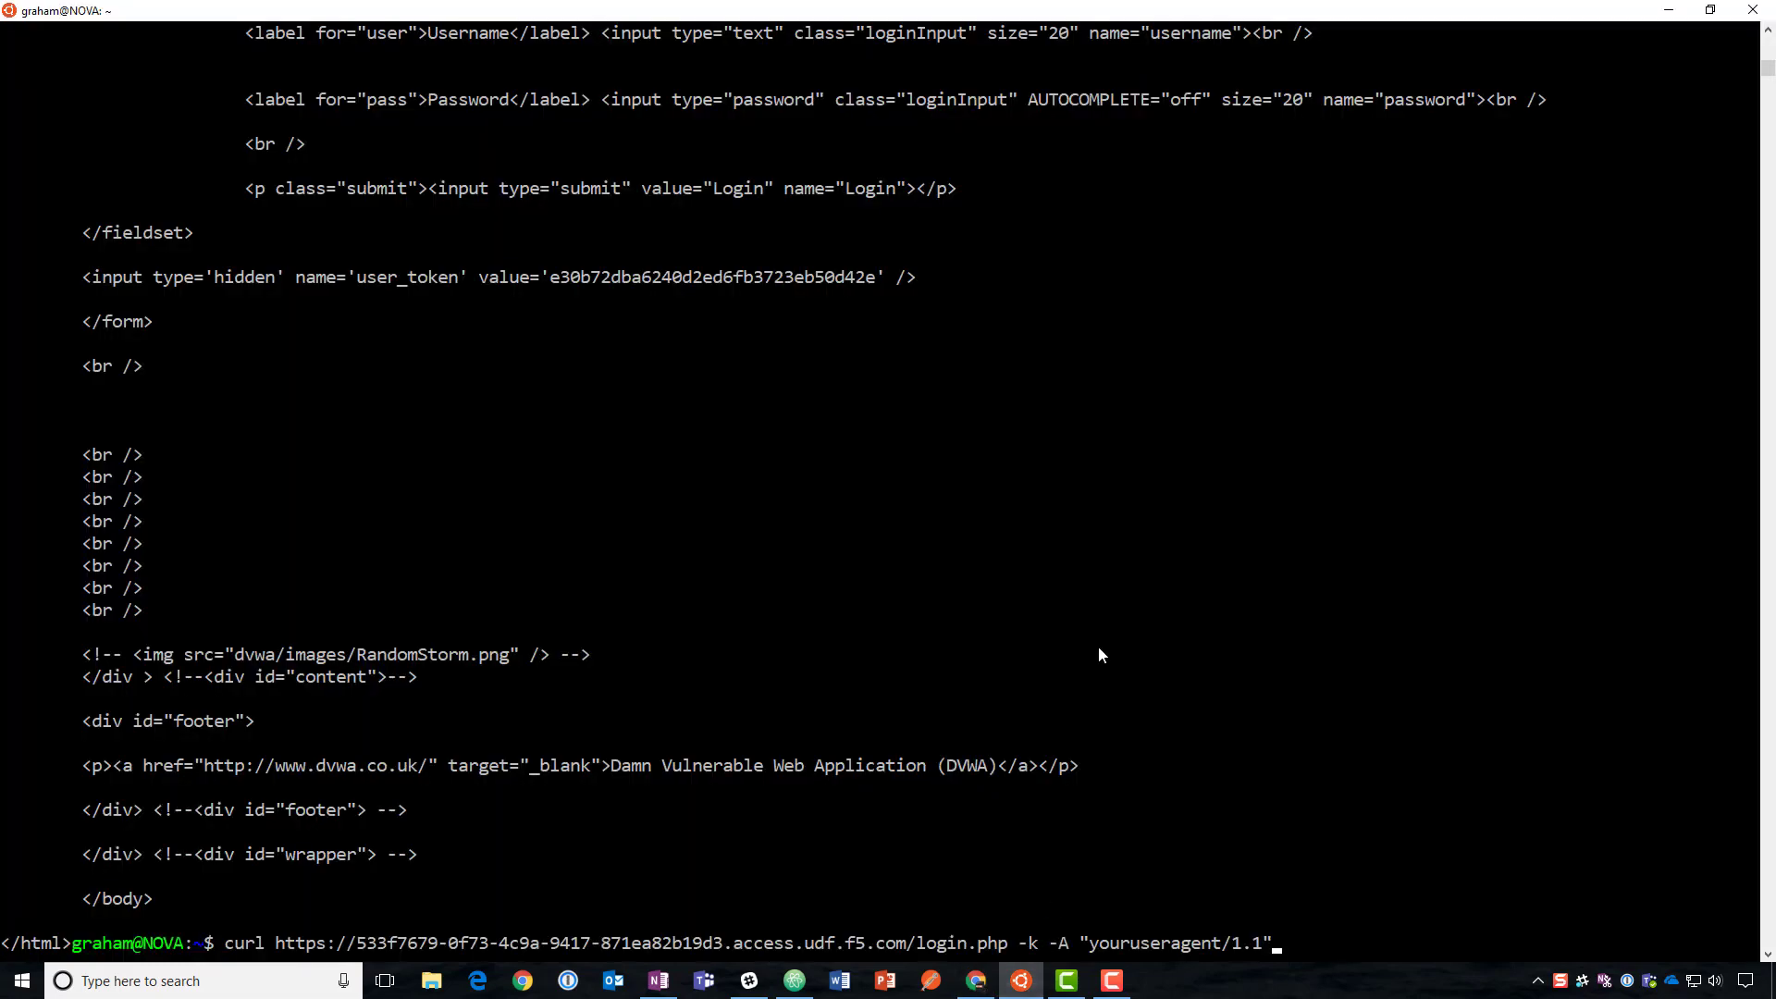
# Curl login.php with user agent youruseragent/1.1 and scroll through the returned JavaScript challenge HTML
pyautogui.press('Return')
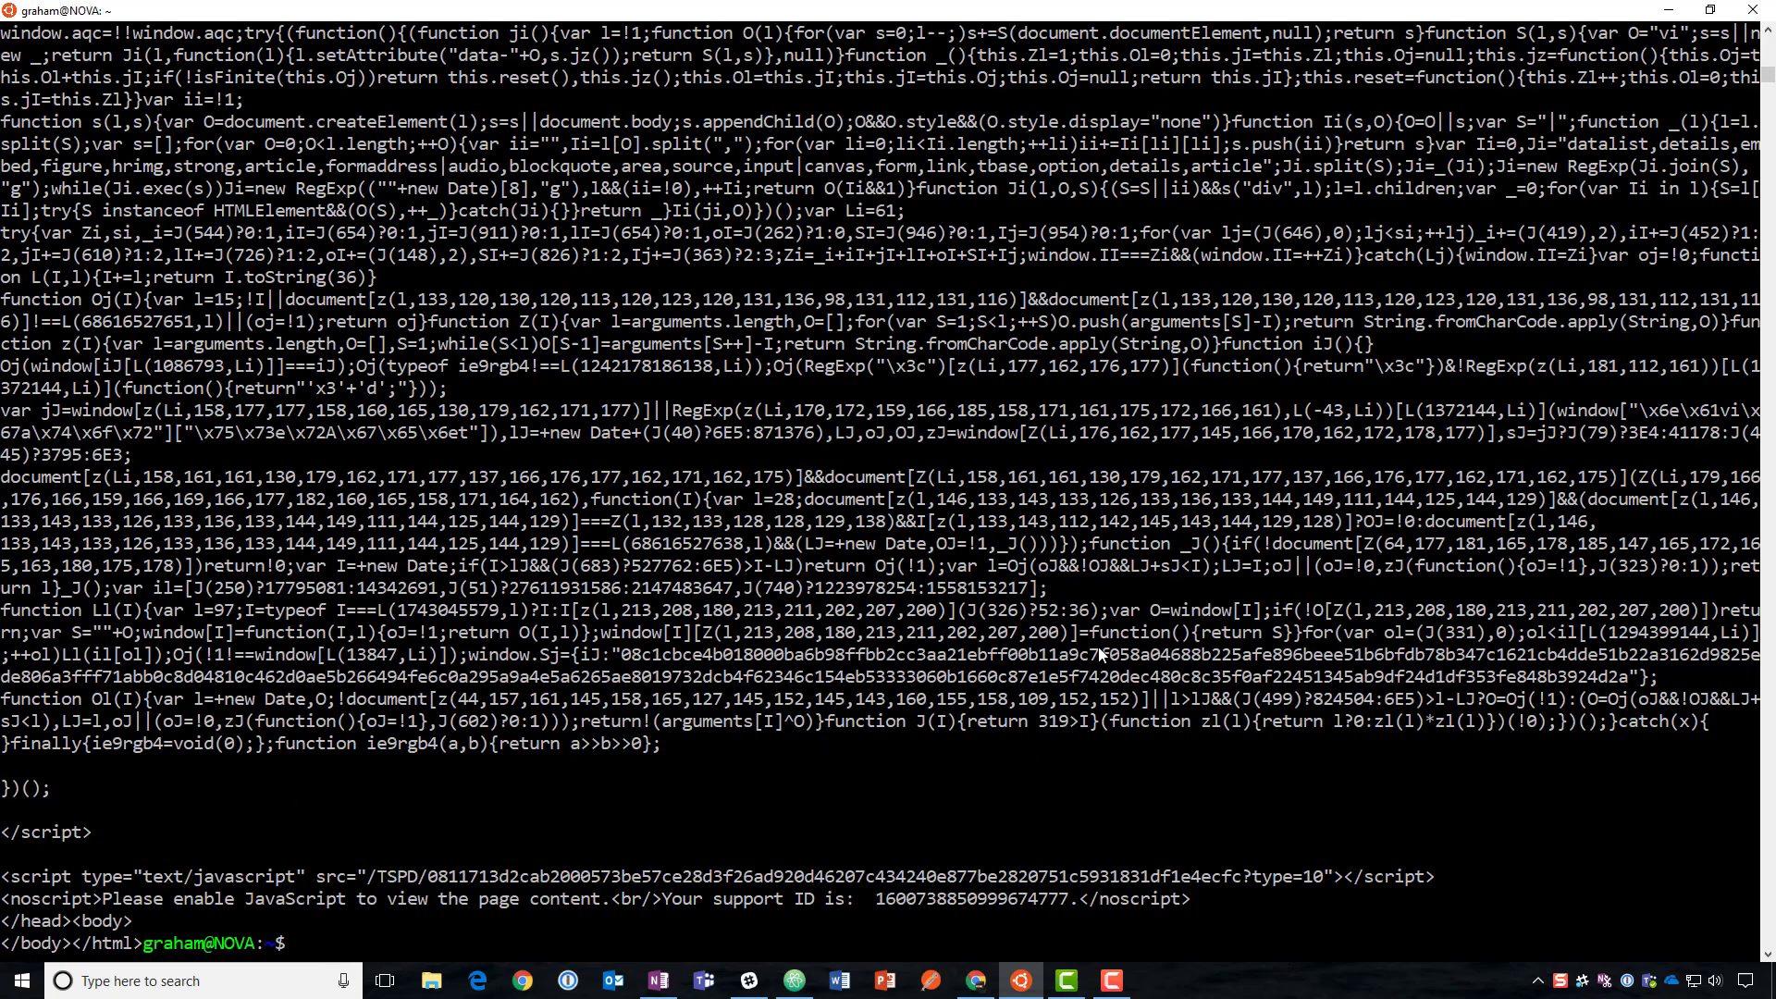
pyautogui.scroll(8, 944, 658)
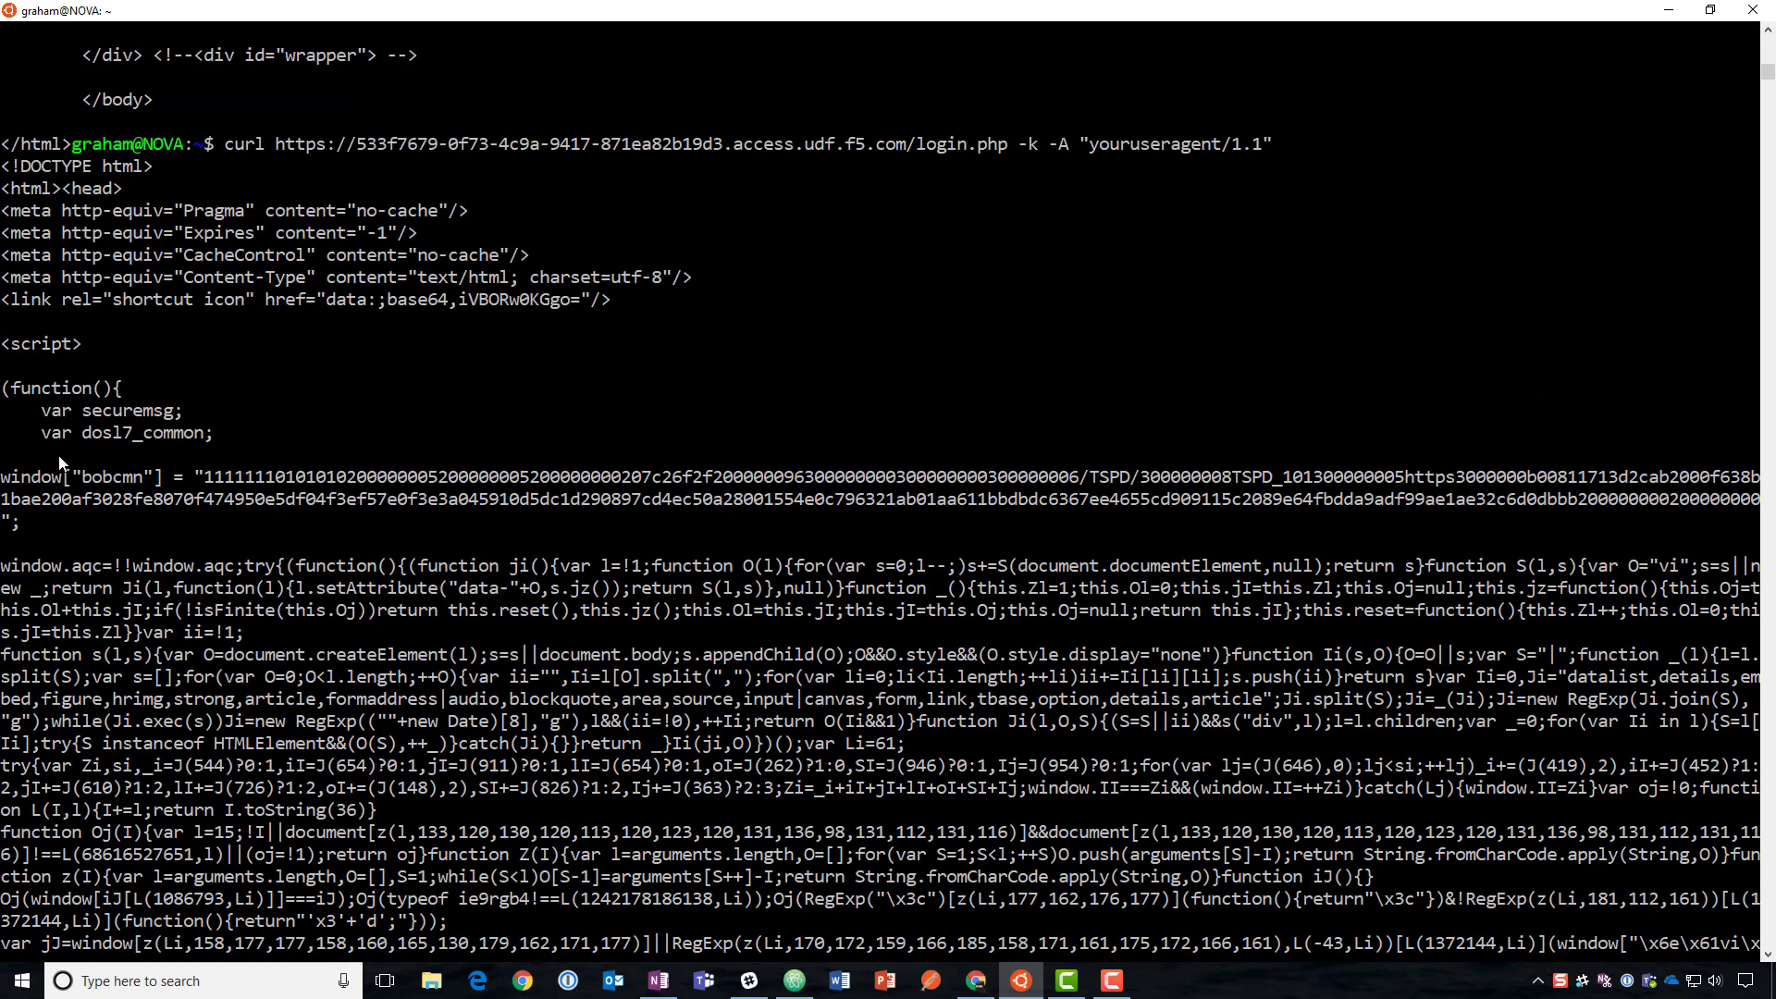
pyautogui.scroll(-4, 296, 796)
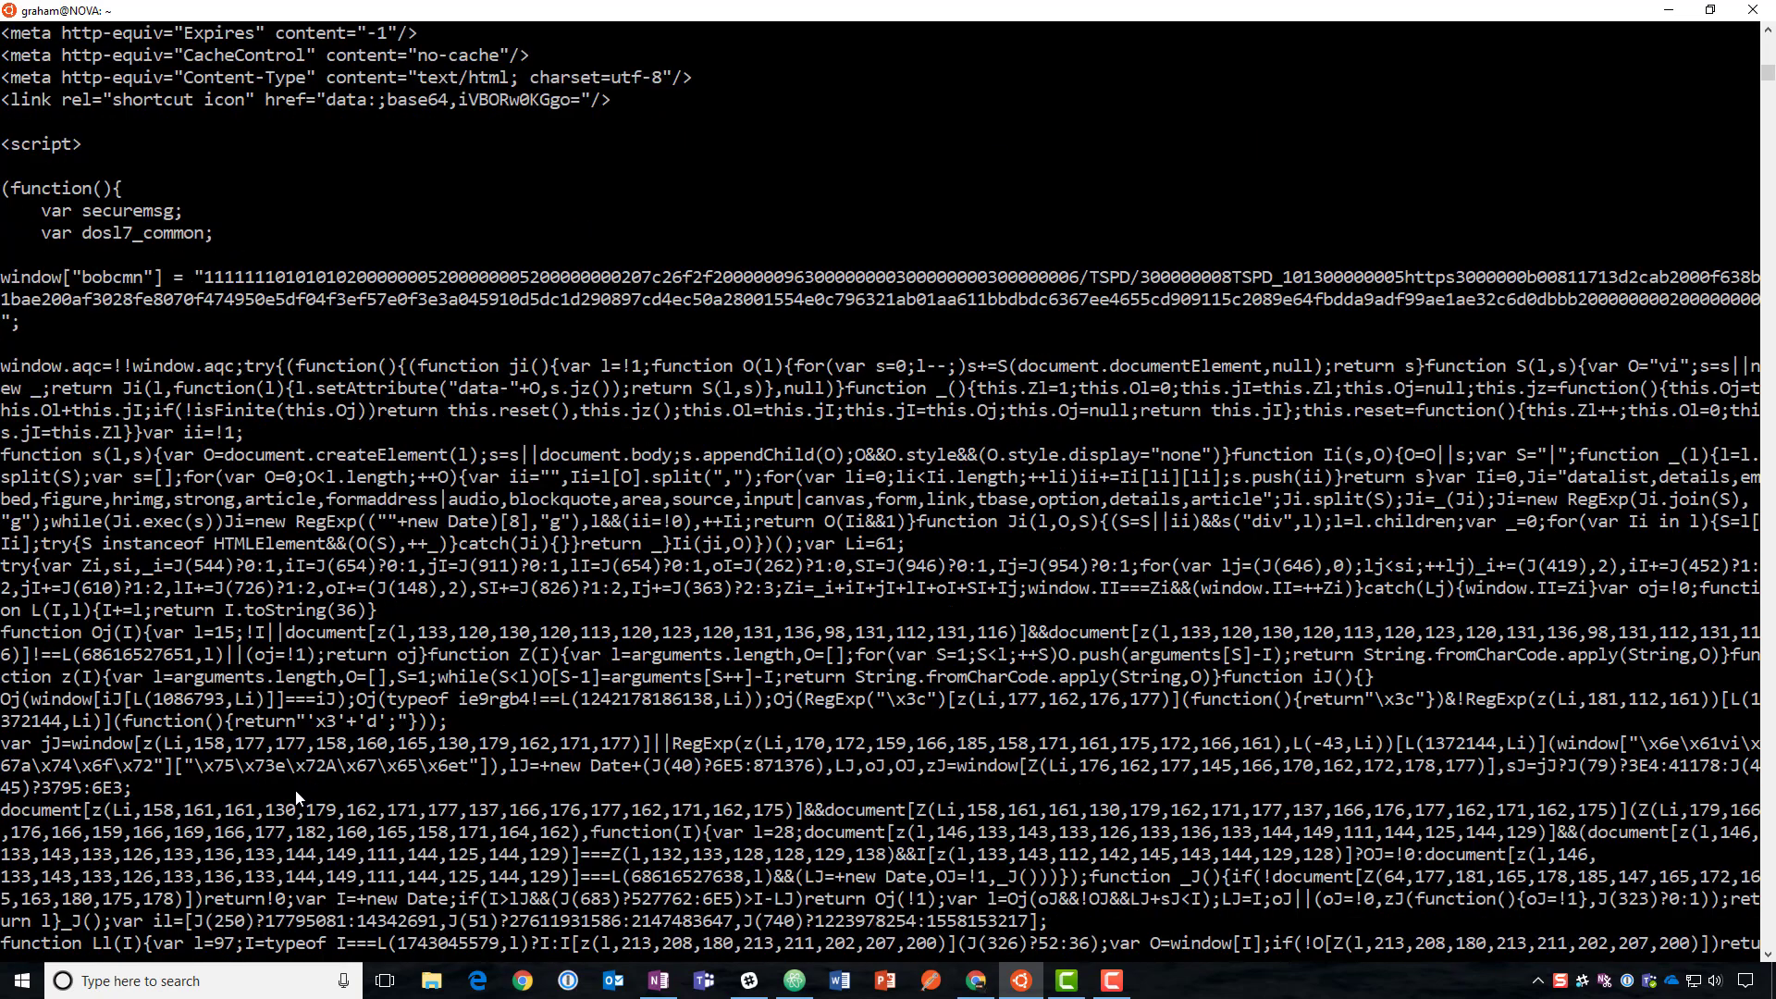
pyautogui.scroll(-6, 374, 731)
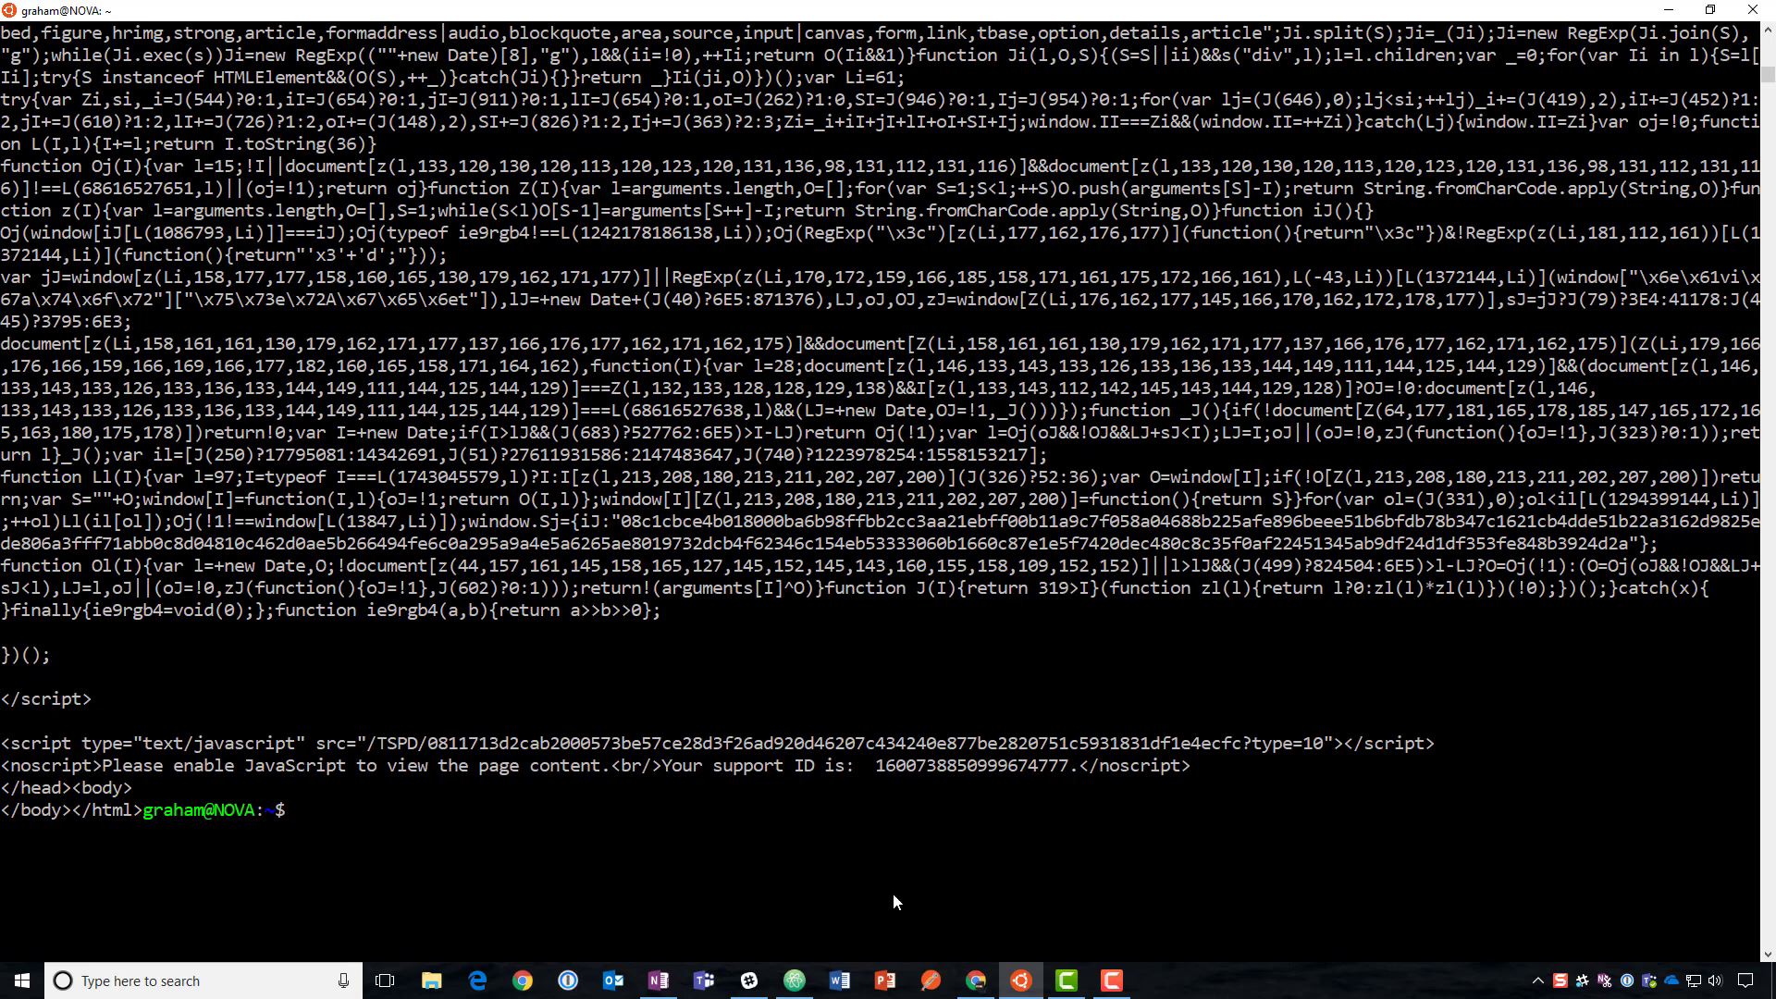
# Open the Security > Event Logs > Bot Defense > Requests log in BIG-IP
pyautogui.click(975, 979)
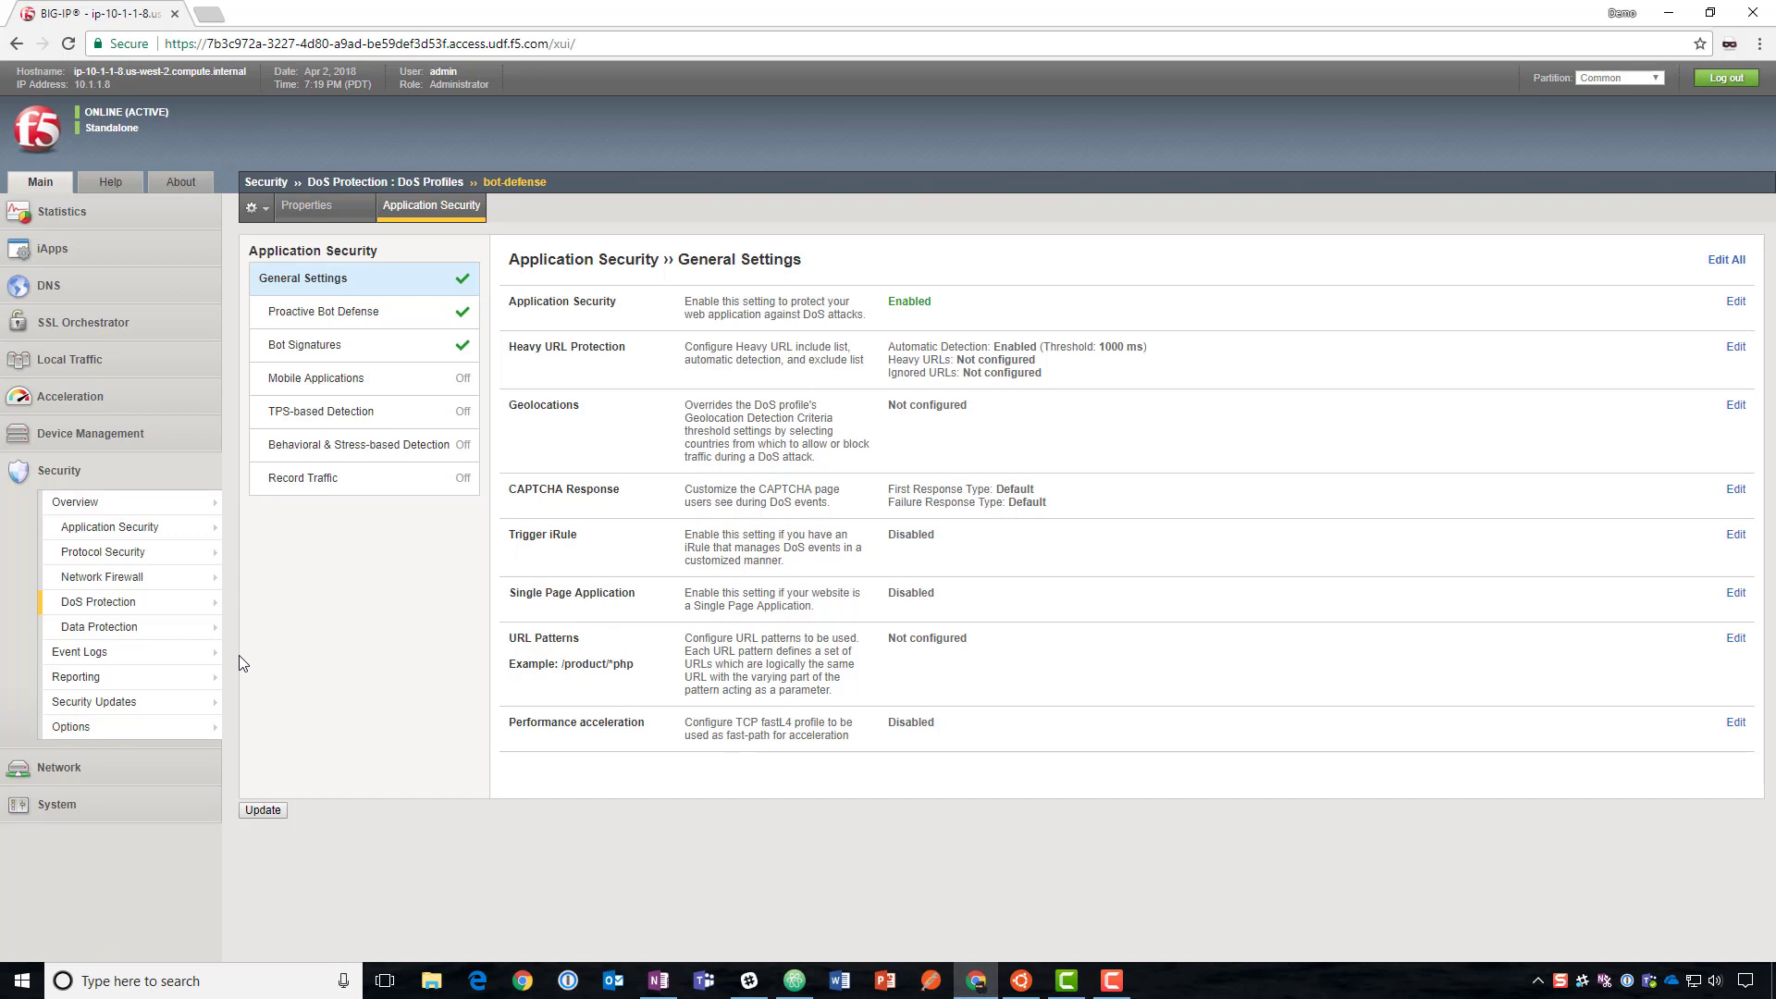
pyautogui.moveTo(238, 655)
pyautogui.moveTo(323, 751)
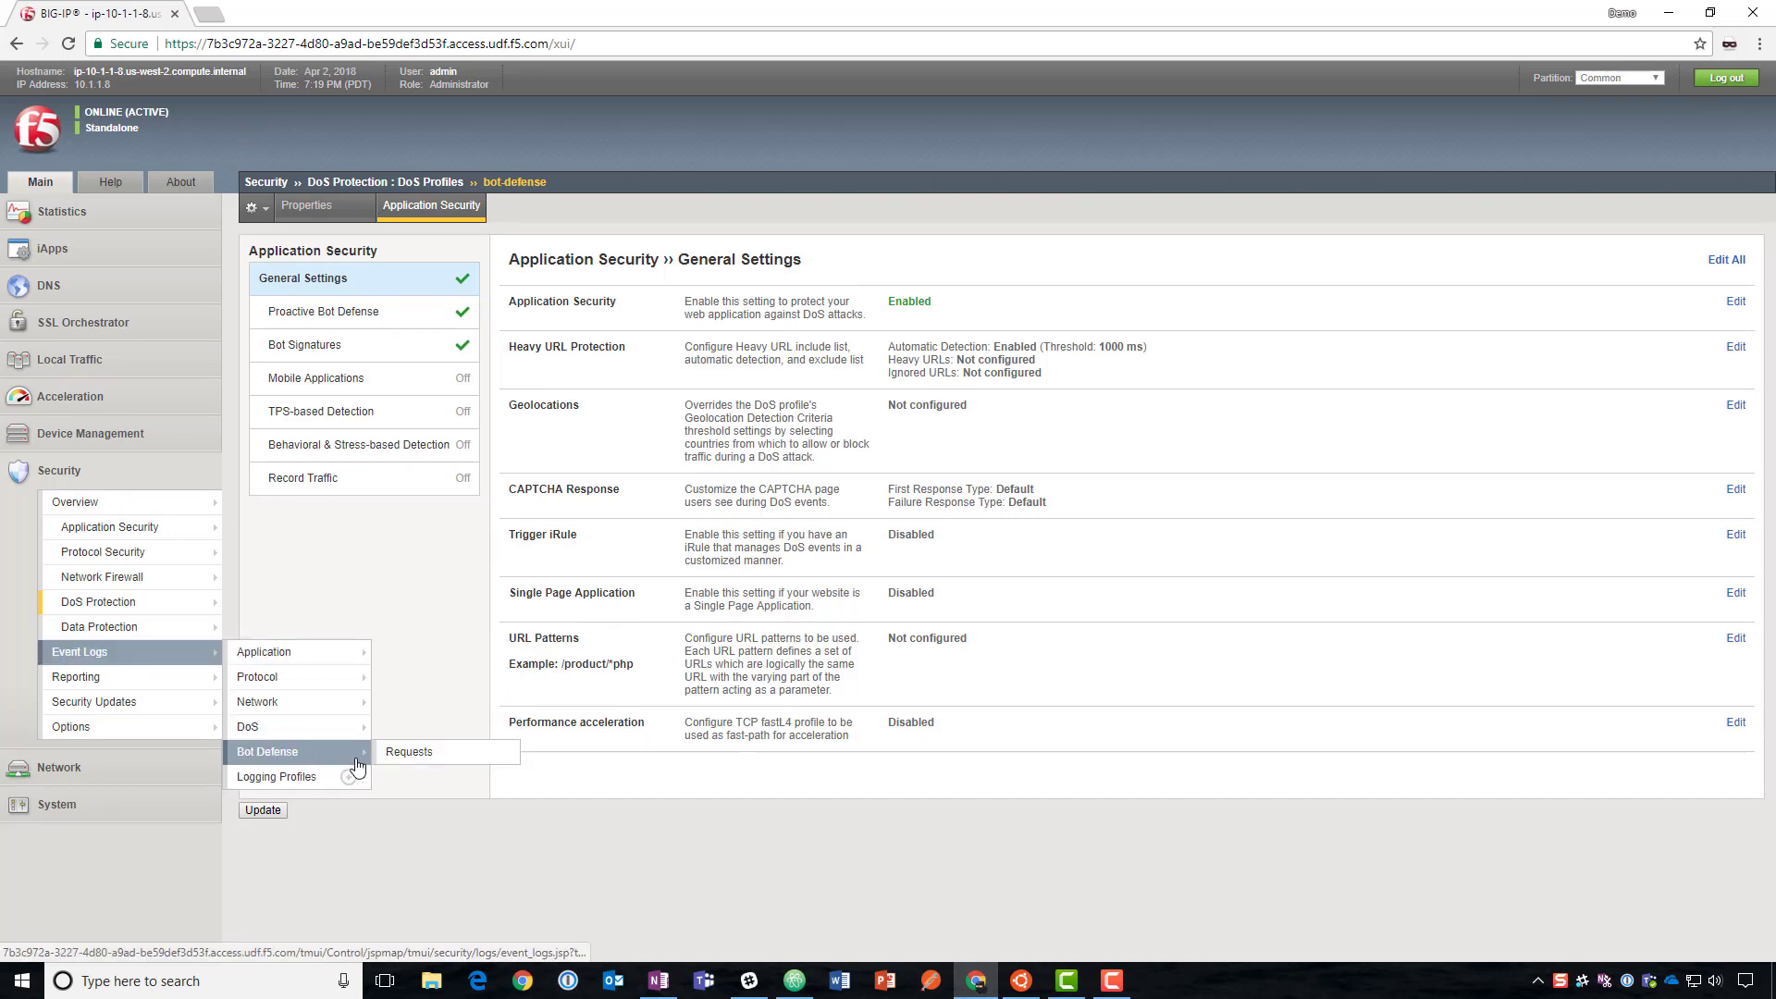
pyautogui.click(432, 764)
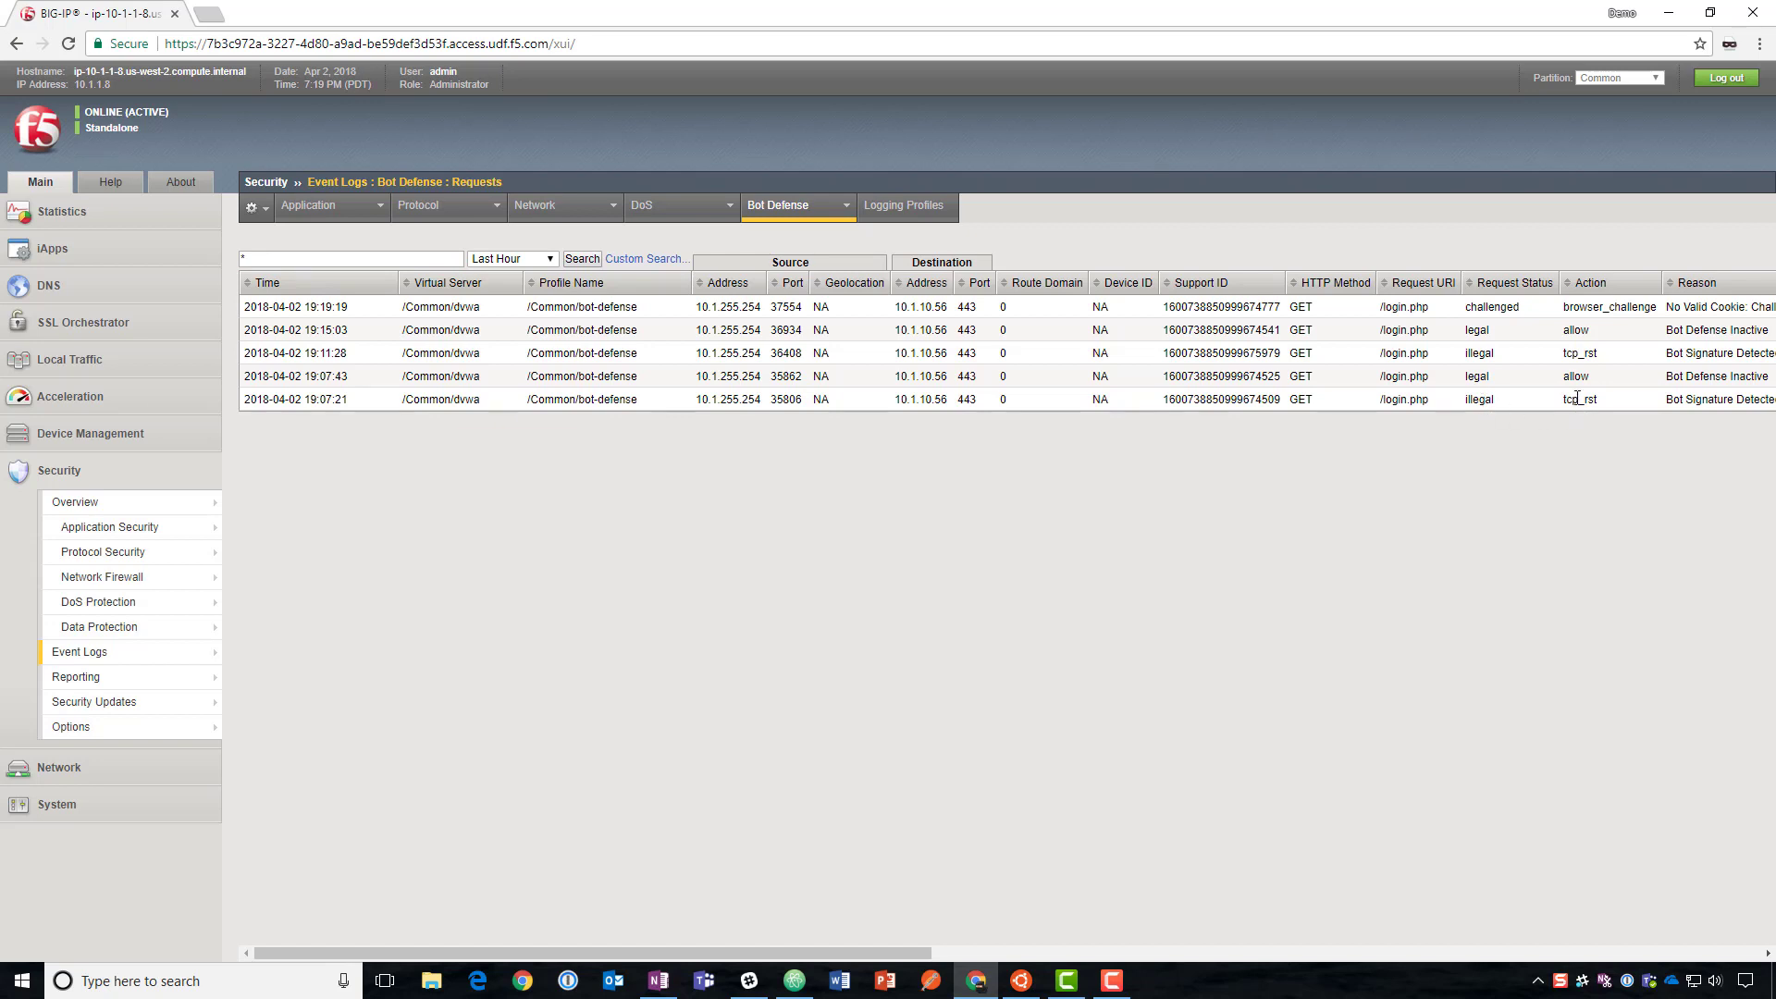
# Scroll the log right and highlight the tcp_rst and browser_challenge actions of the requests
pyautogui.moveTo(1609, 404); pyautogui.dragTo(1560, 354)
pyautogui.click(1505, 470)
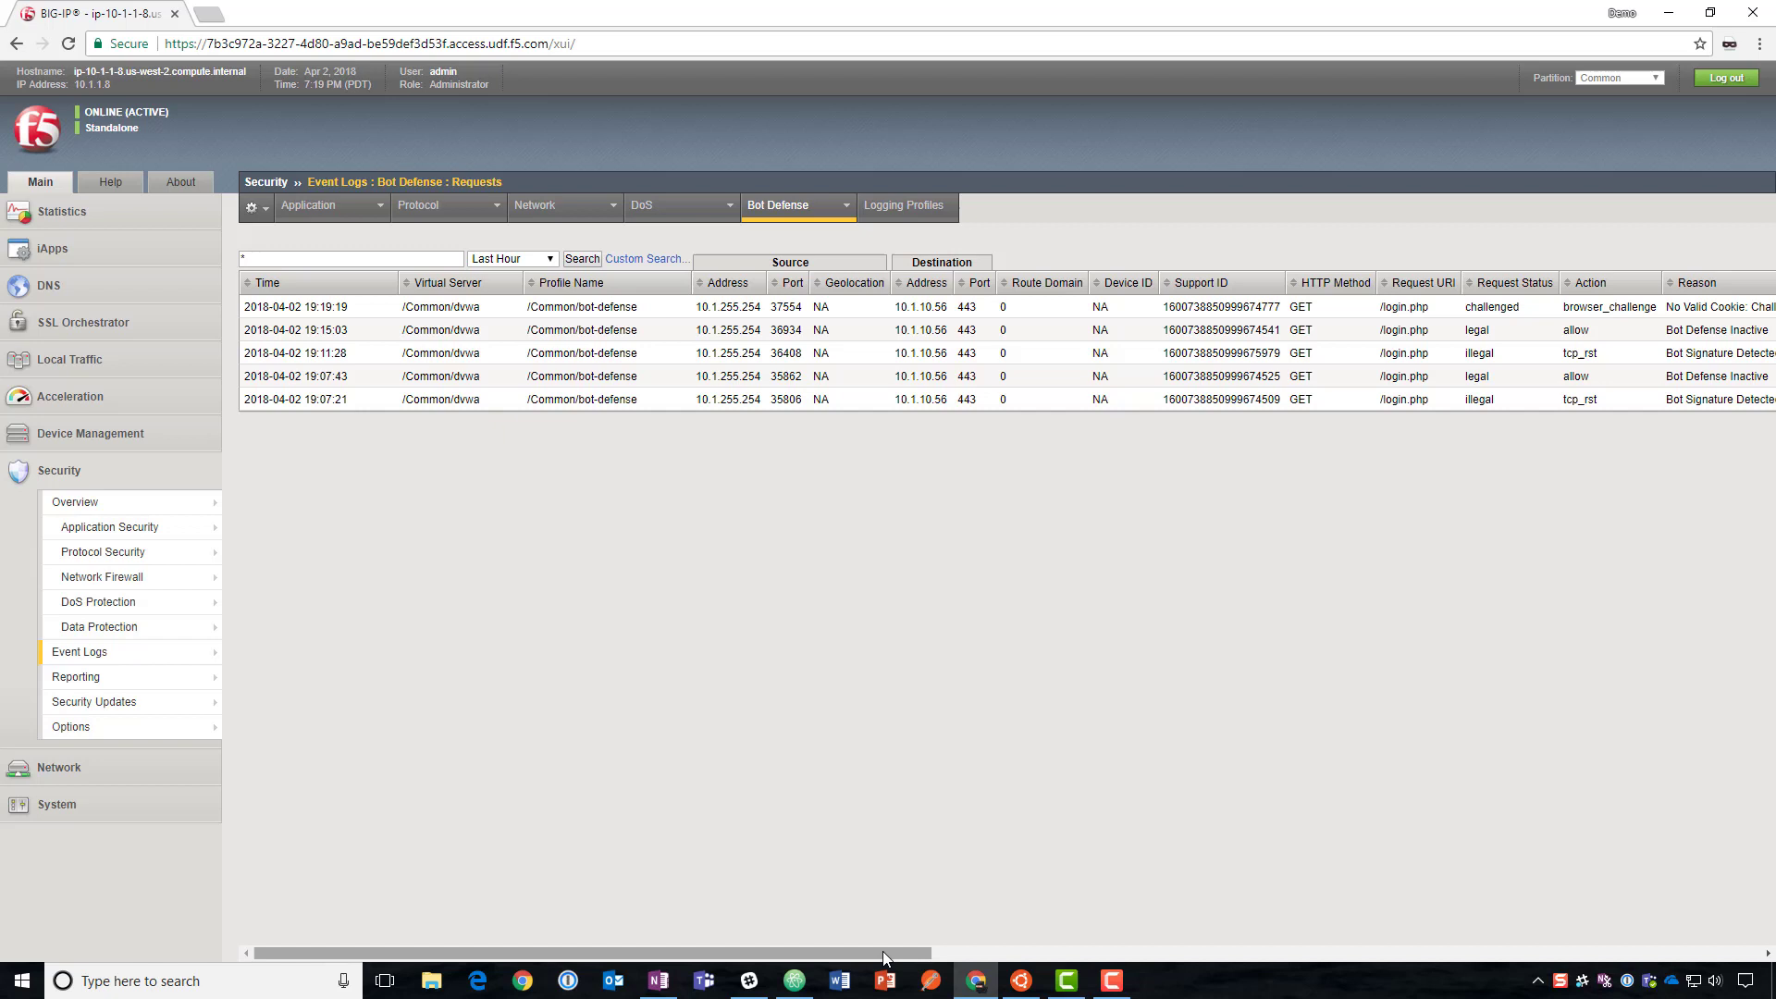
pyautogui.moveTo(882, 951); pyautogui.dragTo(1129, 942)
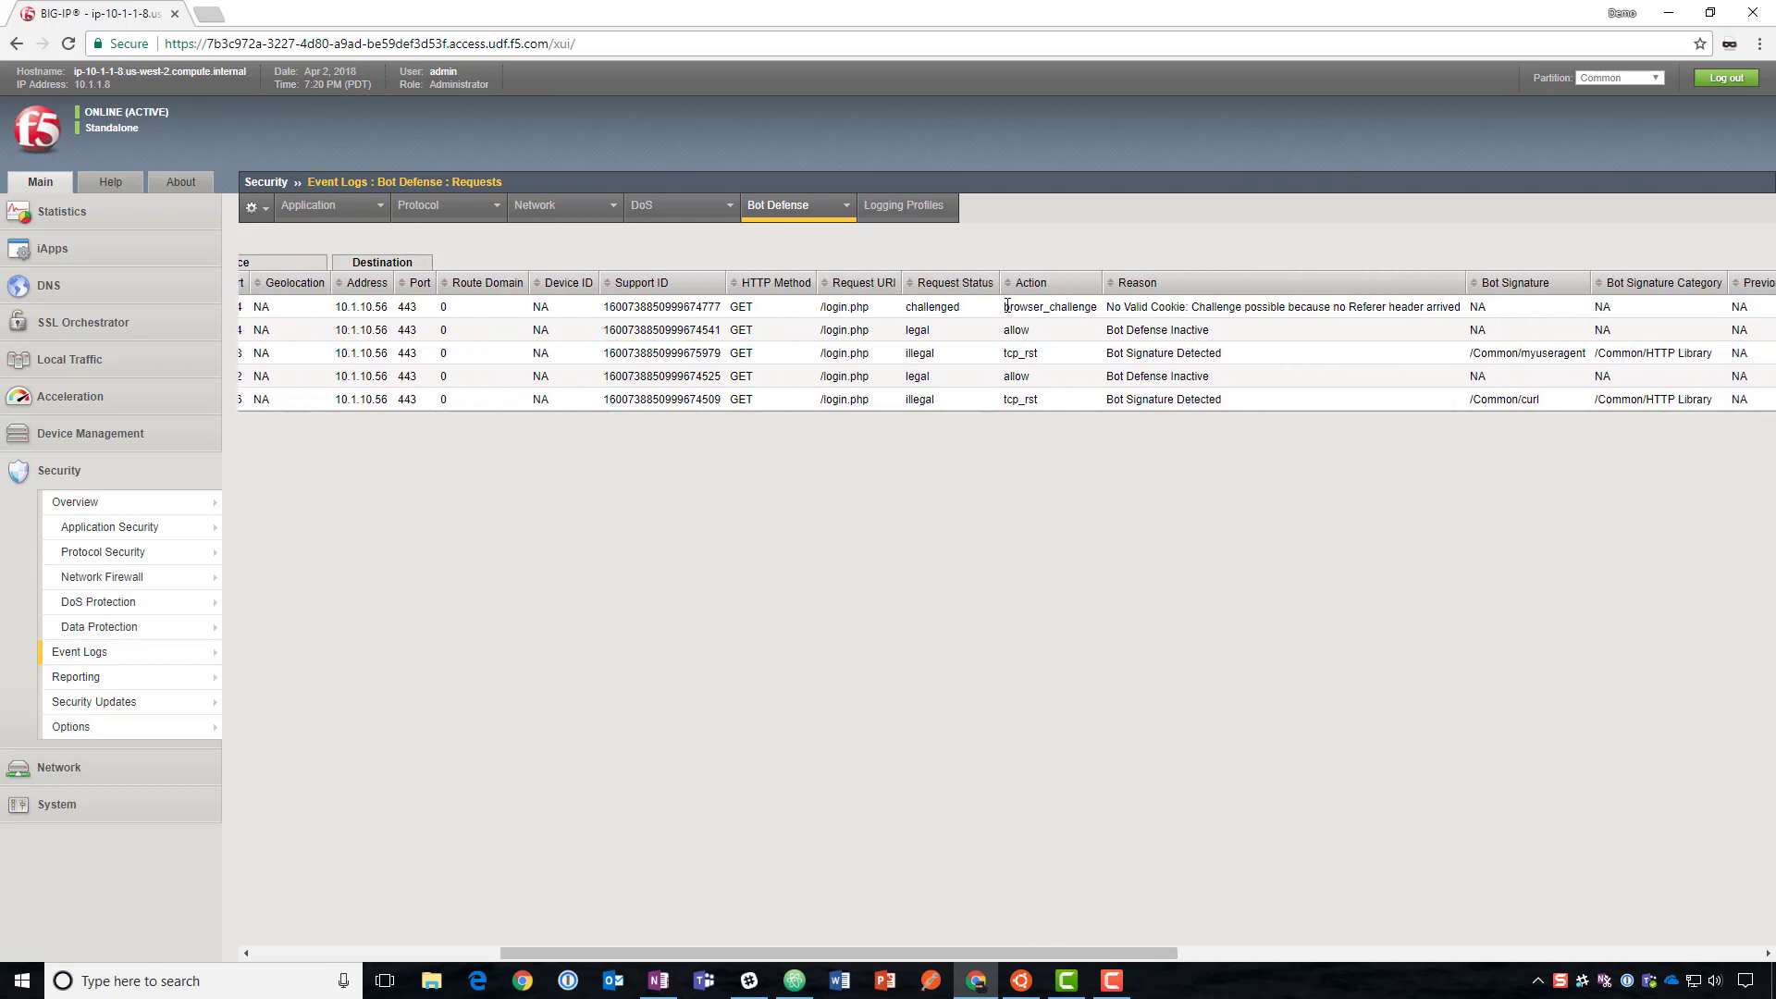
pyautogui.moveTo(1007, 305); pyautogui.dragTo(1109, 313)
pyautogui.click(1109, 315)
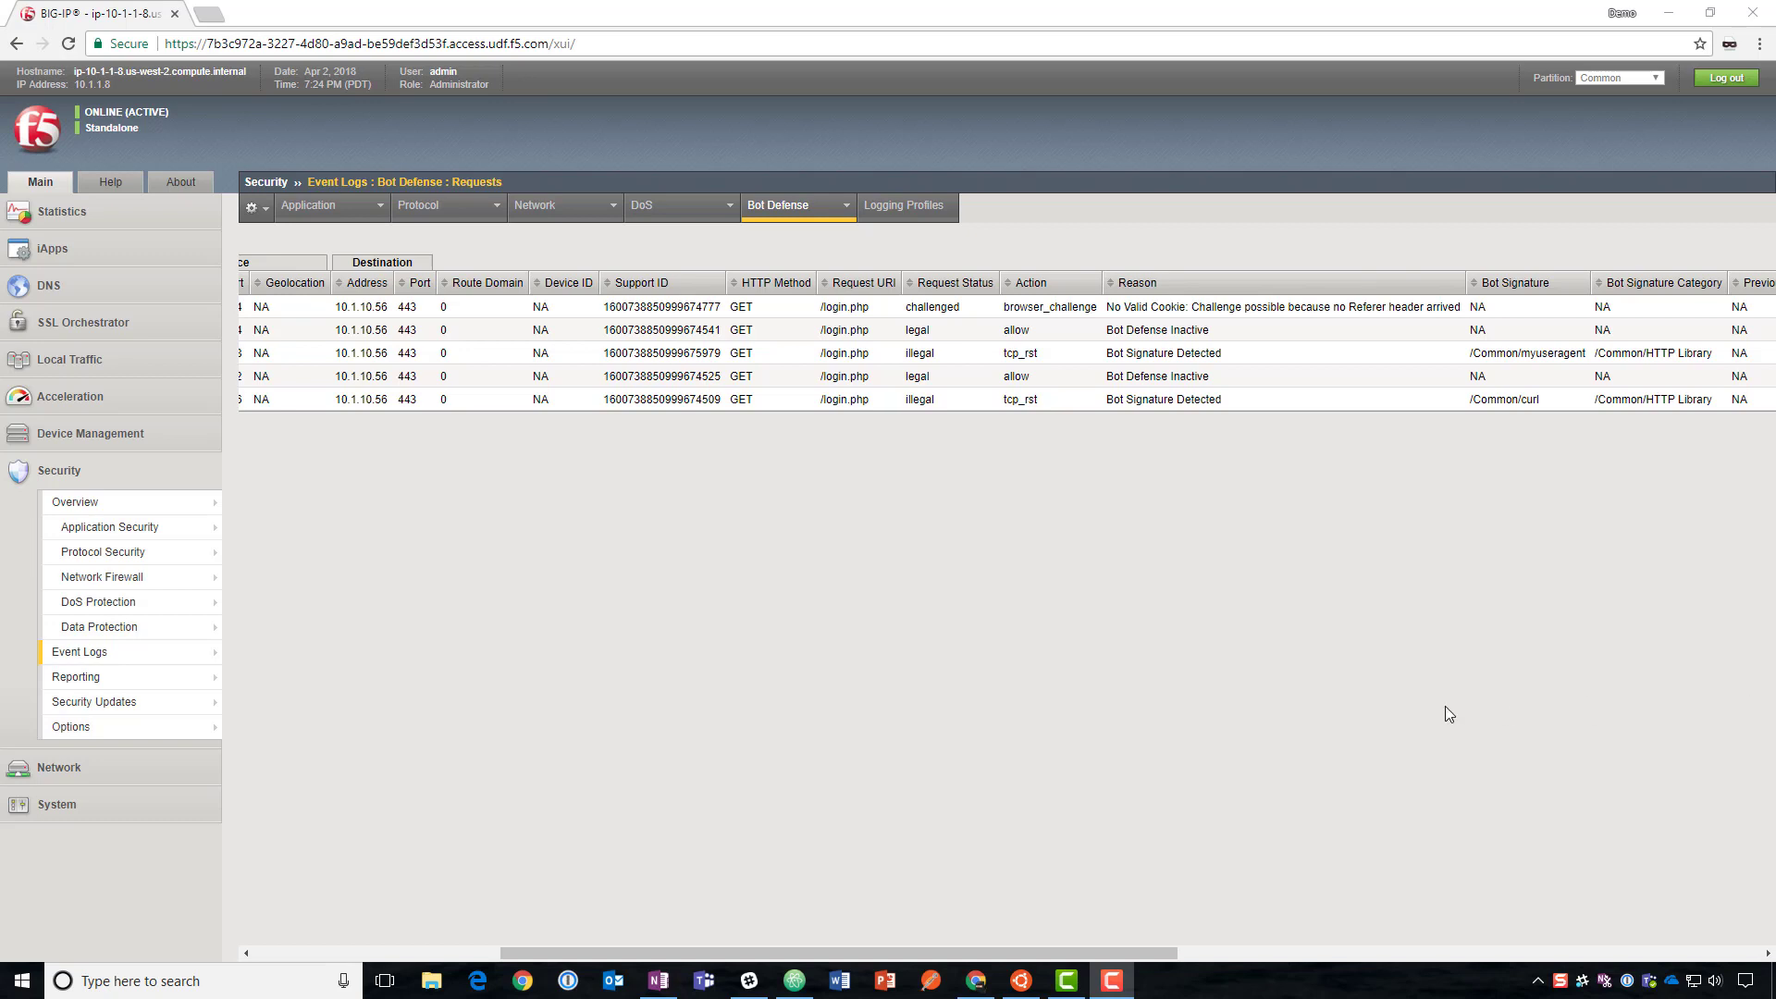
# Review the bot-defense DoS profile's Proactive Bot Defense settings, then start an incognito window
pyautogui.moveTo(198, 611)
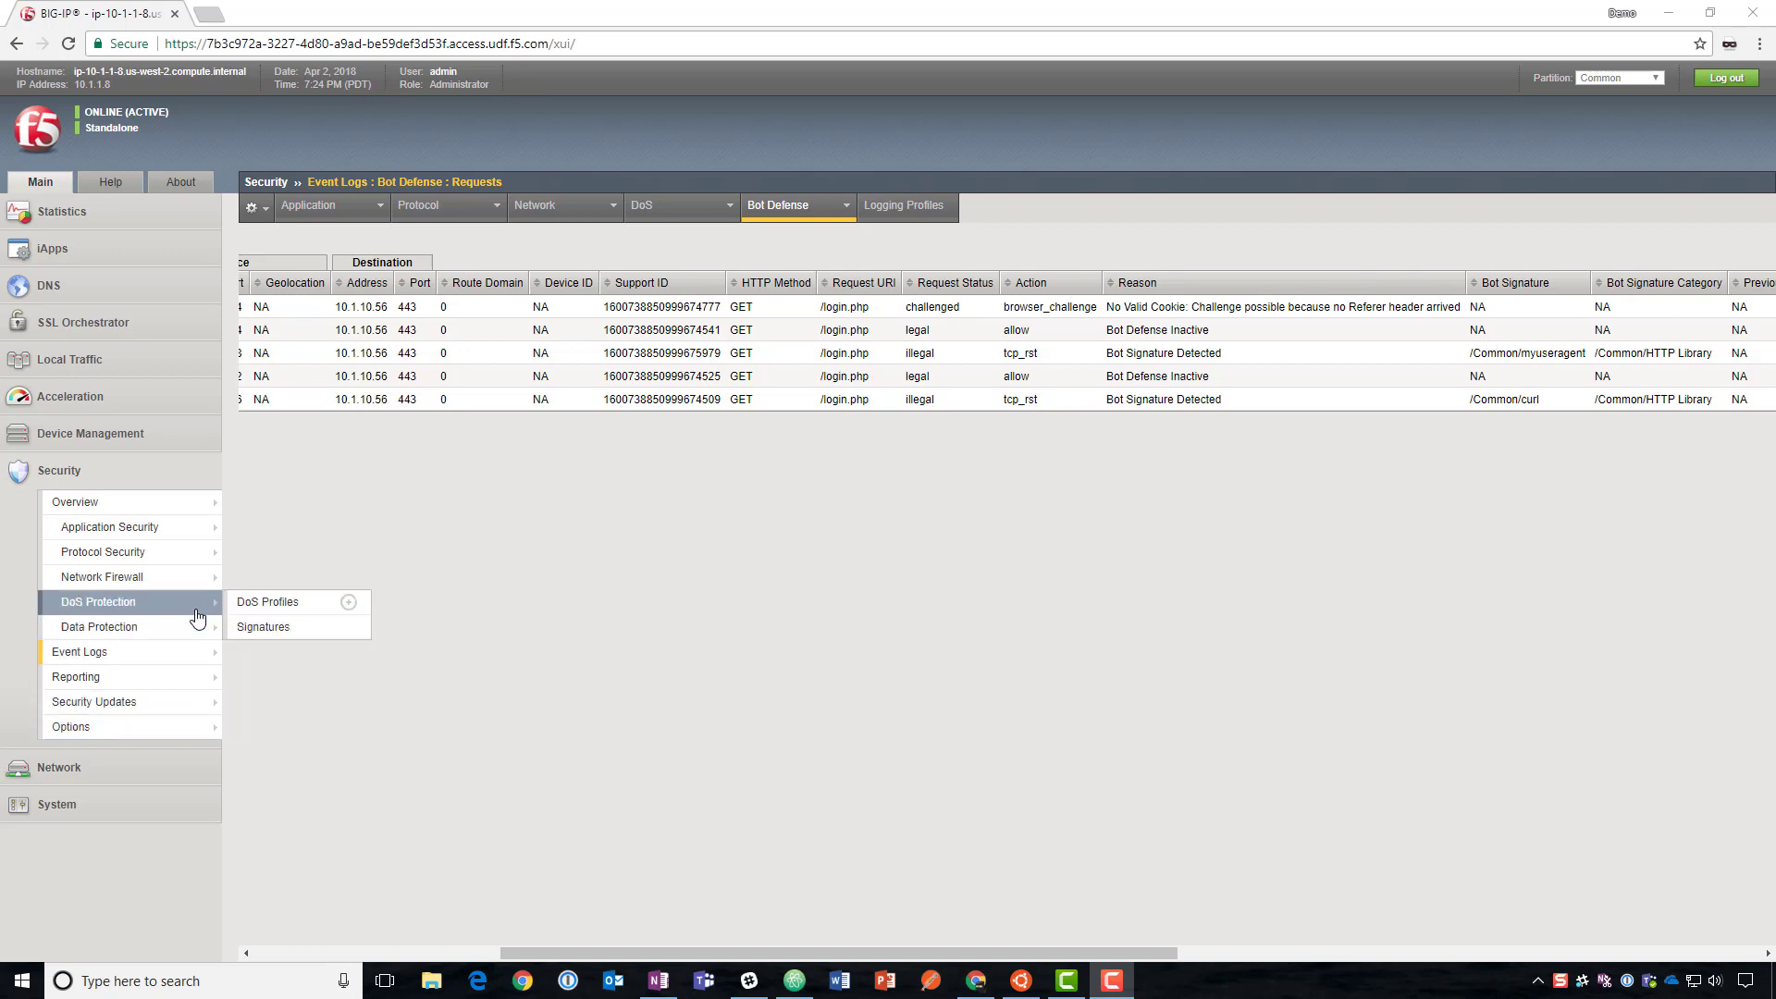
pyautogui.click(267, 602)
pyautogui.click(301, 311)
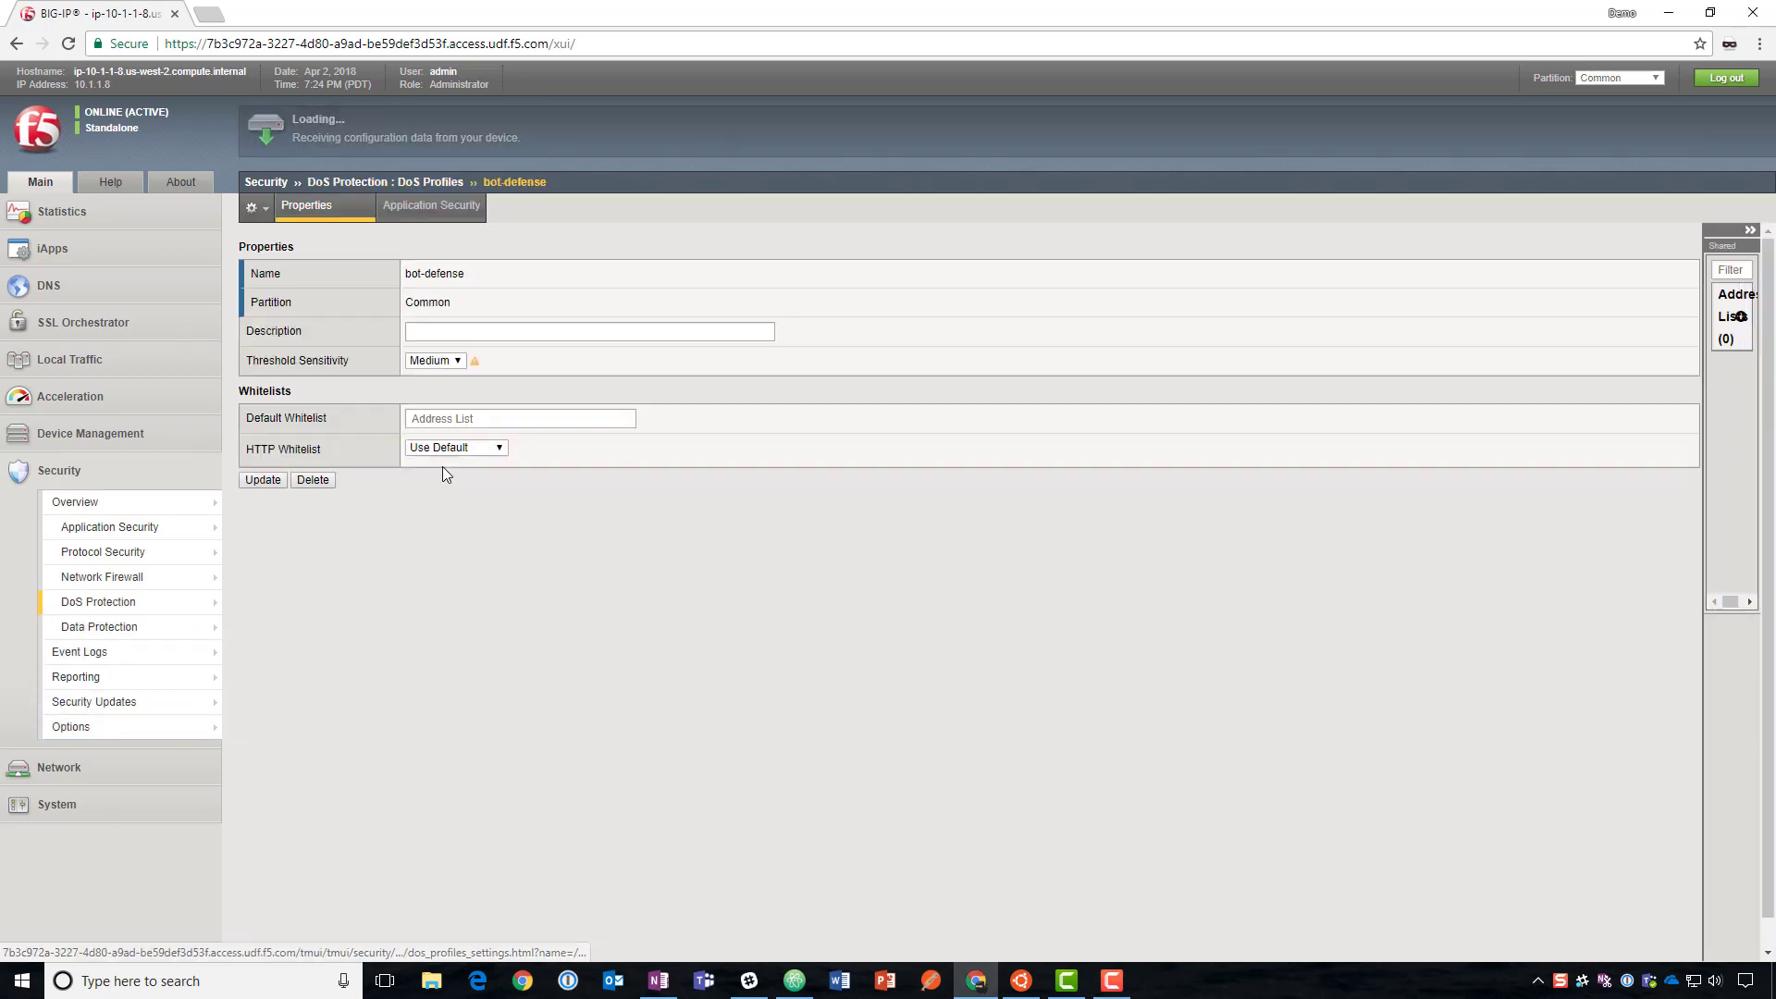
pyautogui.click(431, 205)
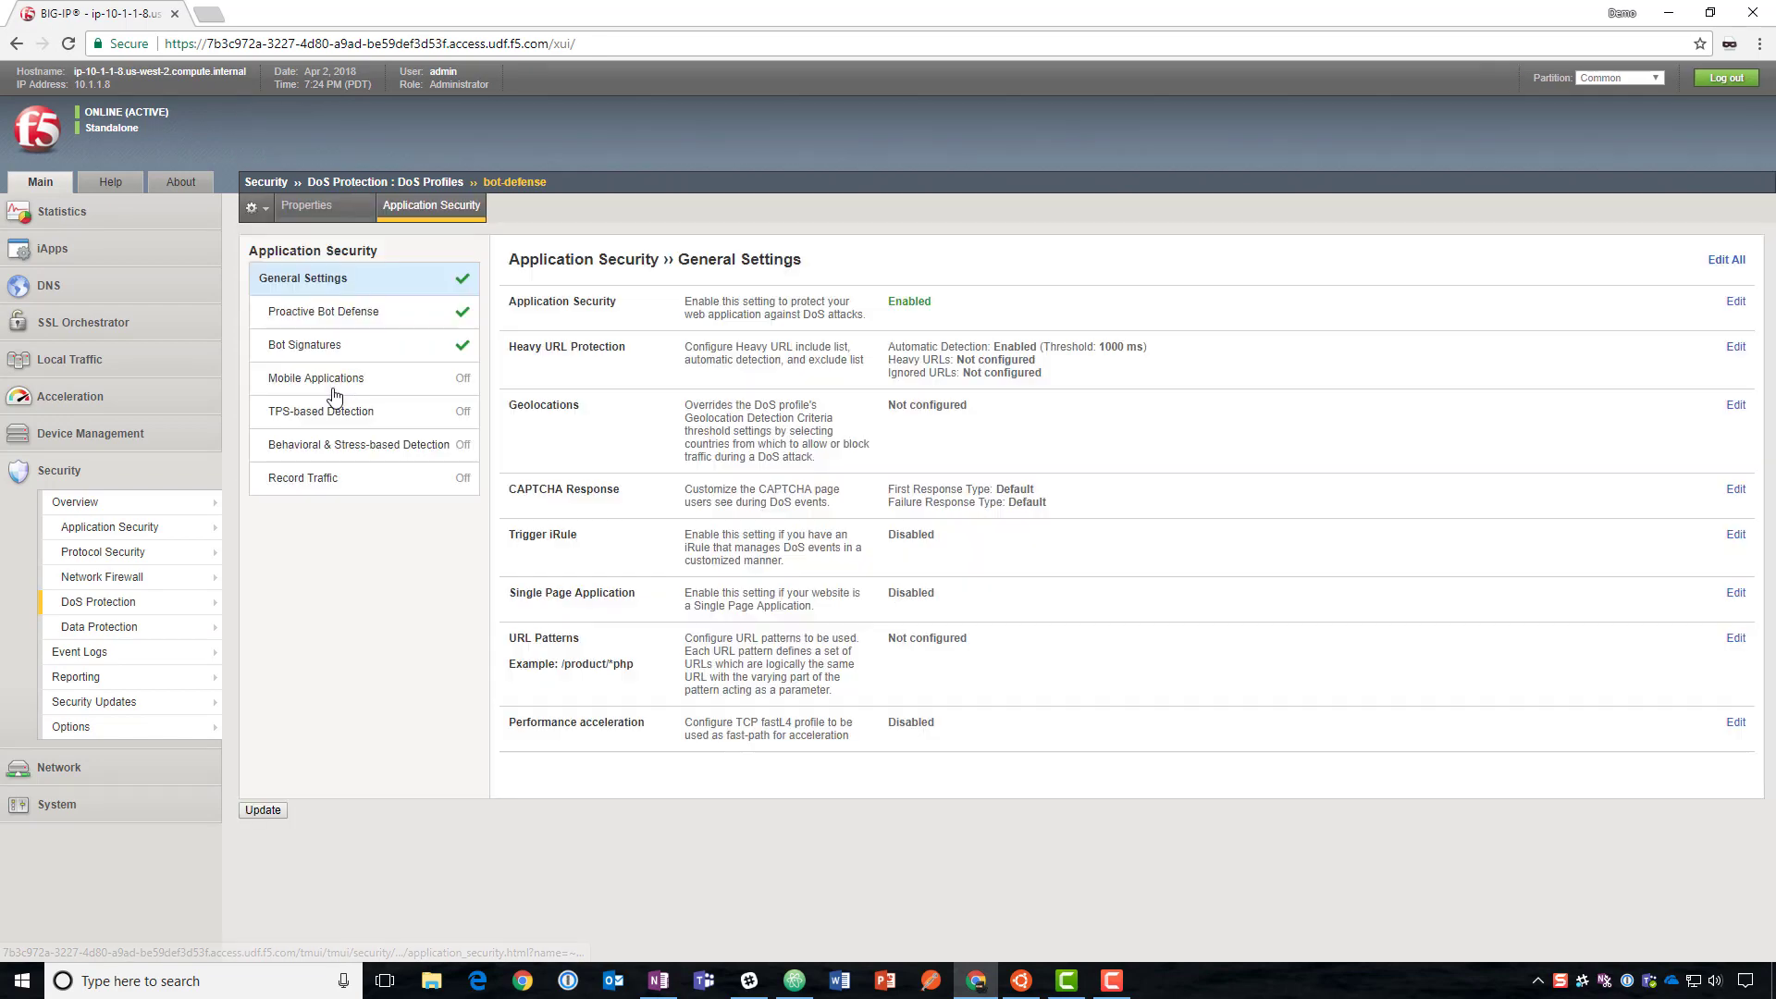
pyautogui.click(348, 336)
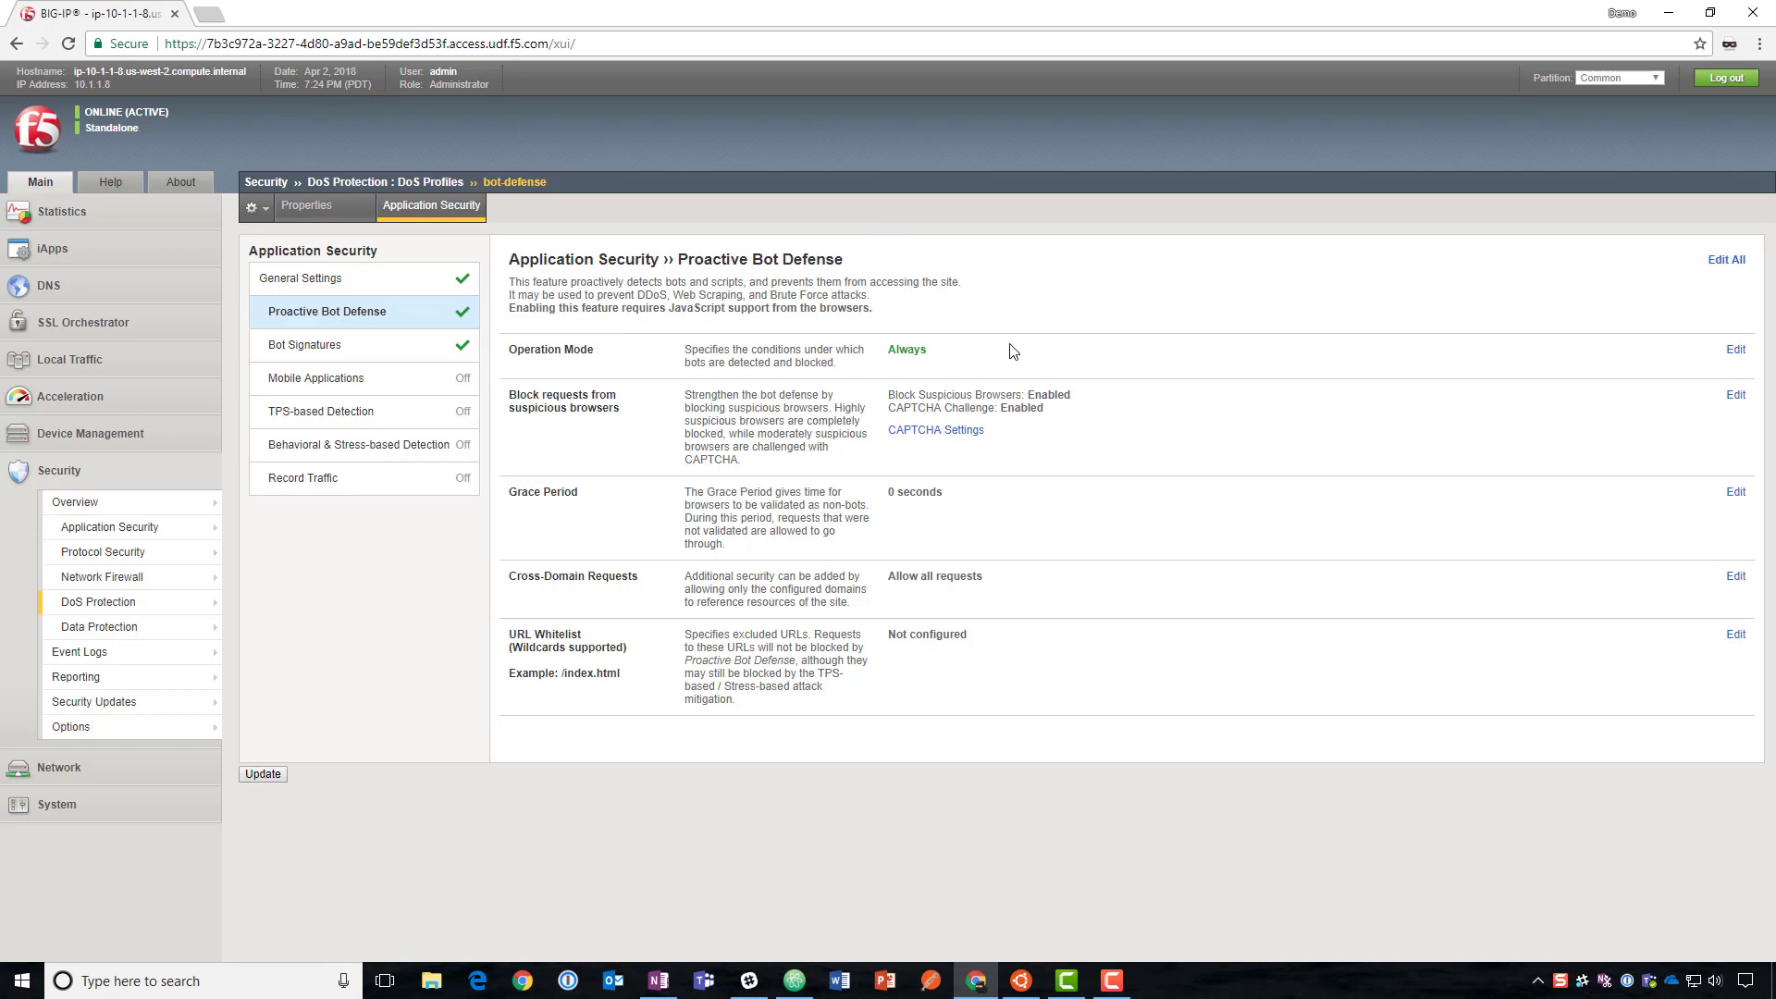
pyautogui.hotkey('ctrl', 'shift', 'n')
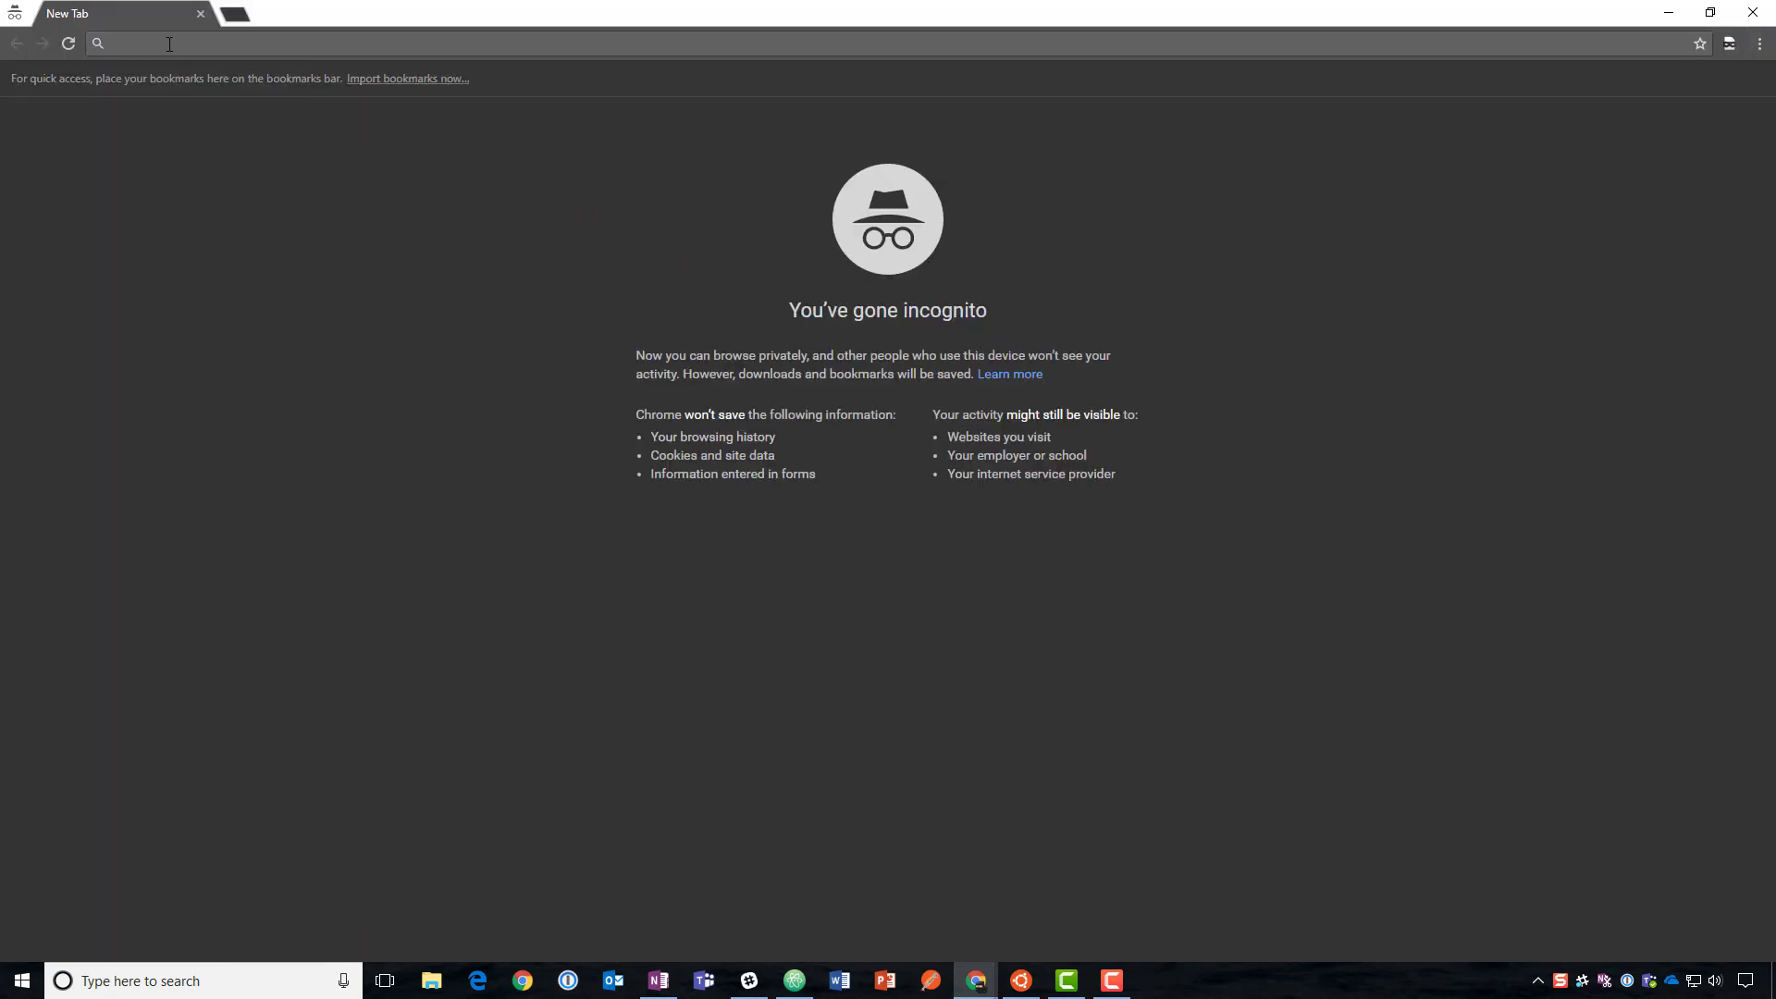
# Paste the DVWA login address into the incognito window, then close that window
pyautogui.rightClick(169, 43)
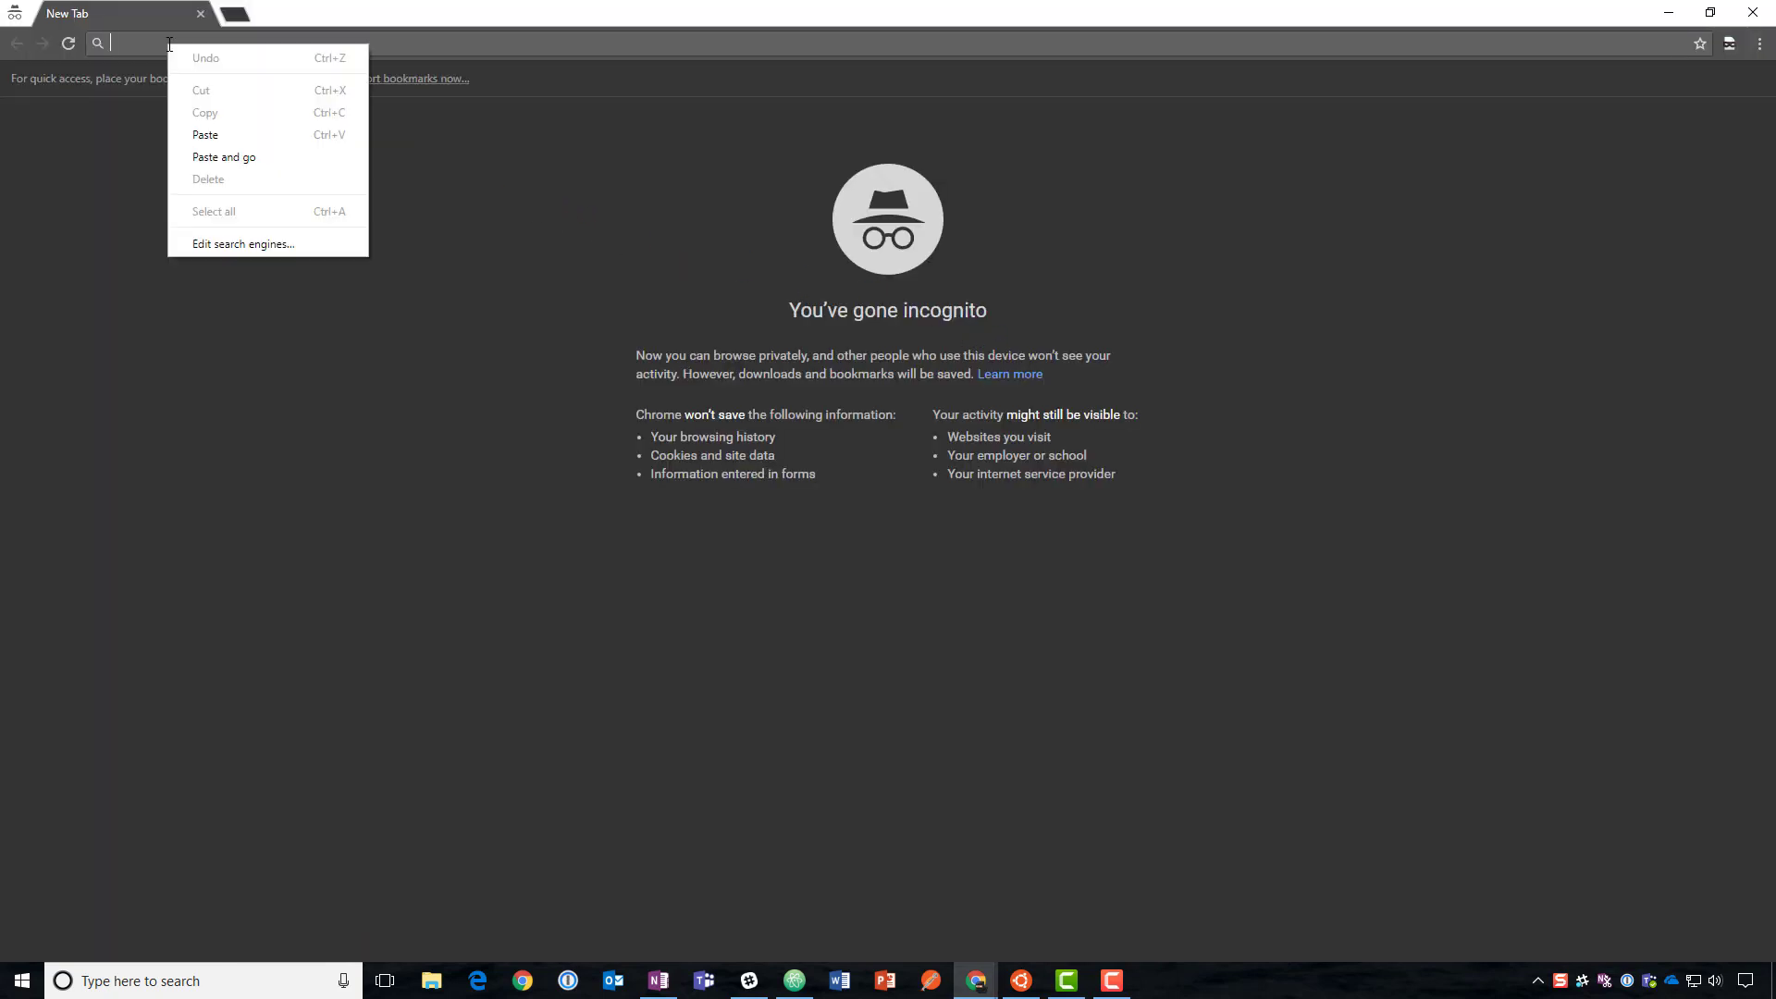
pyautogui.click(206, 135)
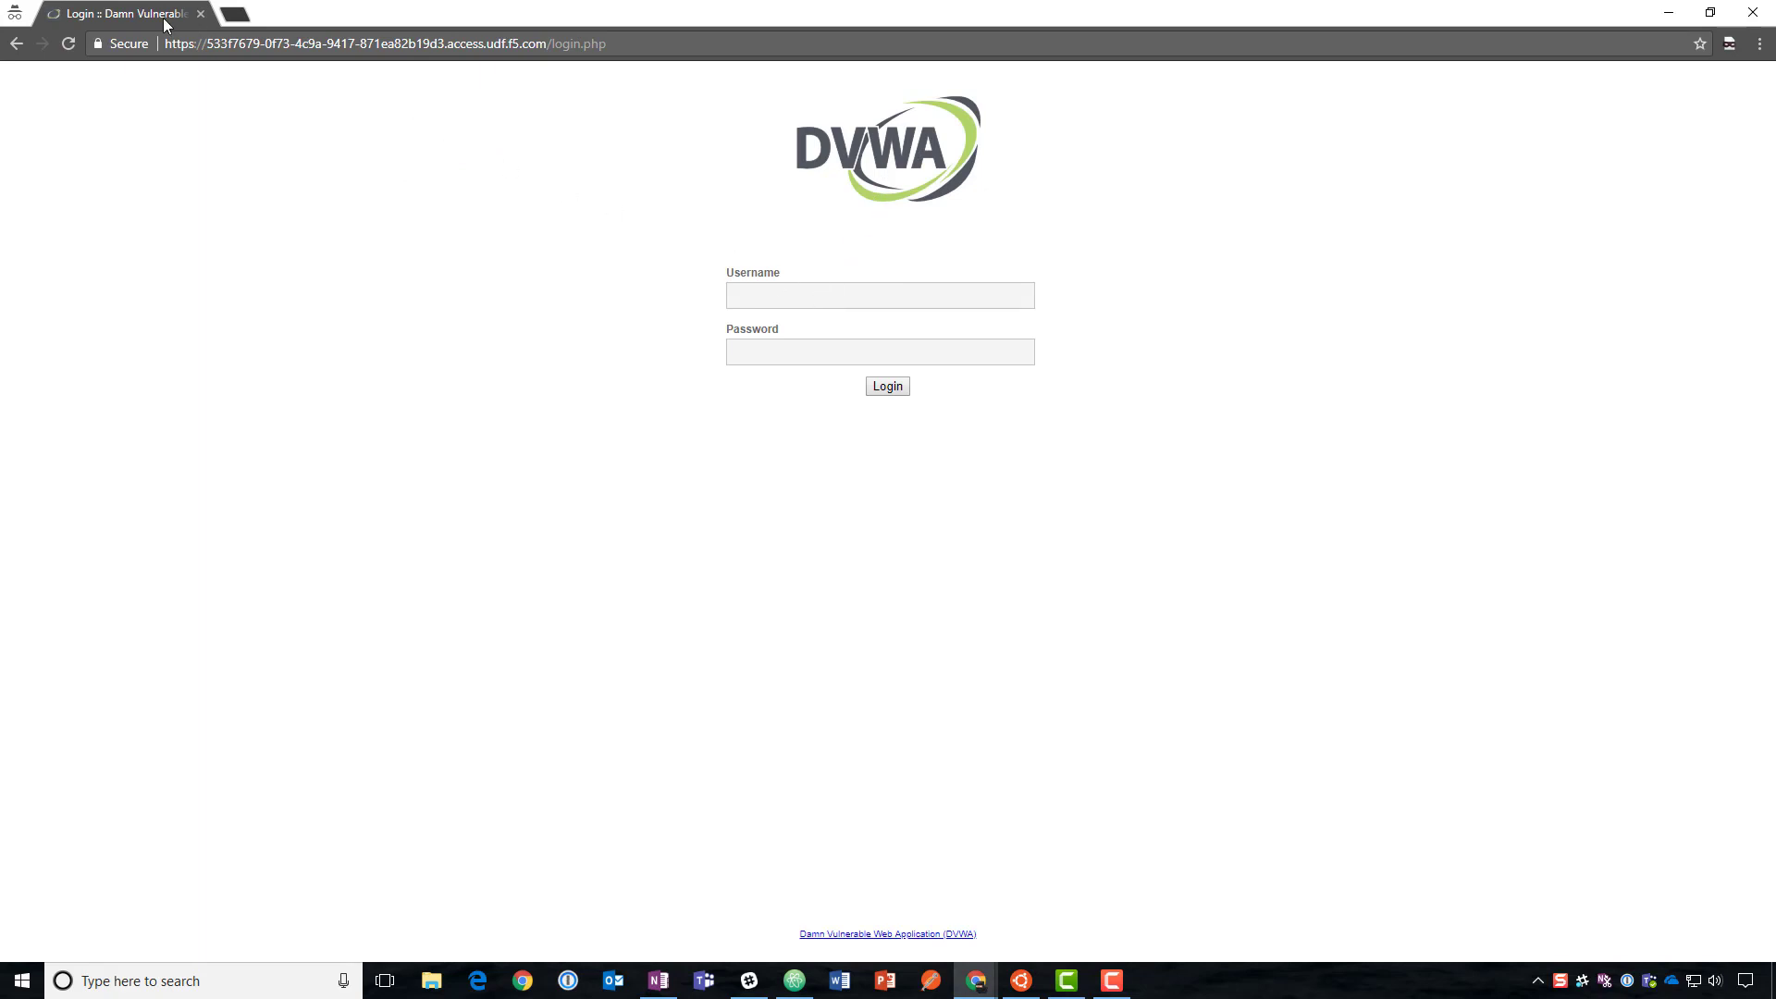
pyautogui.click(201, 14)
# In a new incognito window, set the user-agent switcher to Internet Explorer 10
pyautogui.hotkey('ctrl', 'shift', 'n')
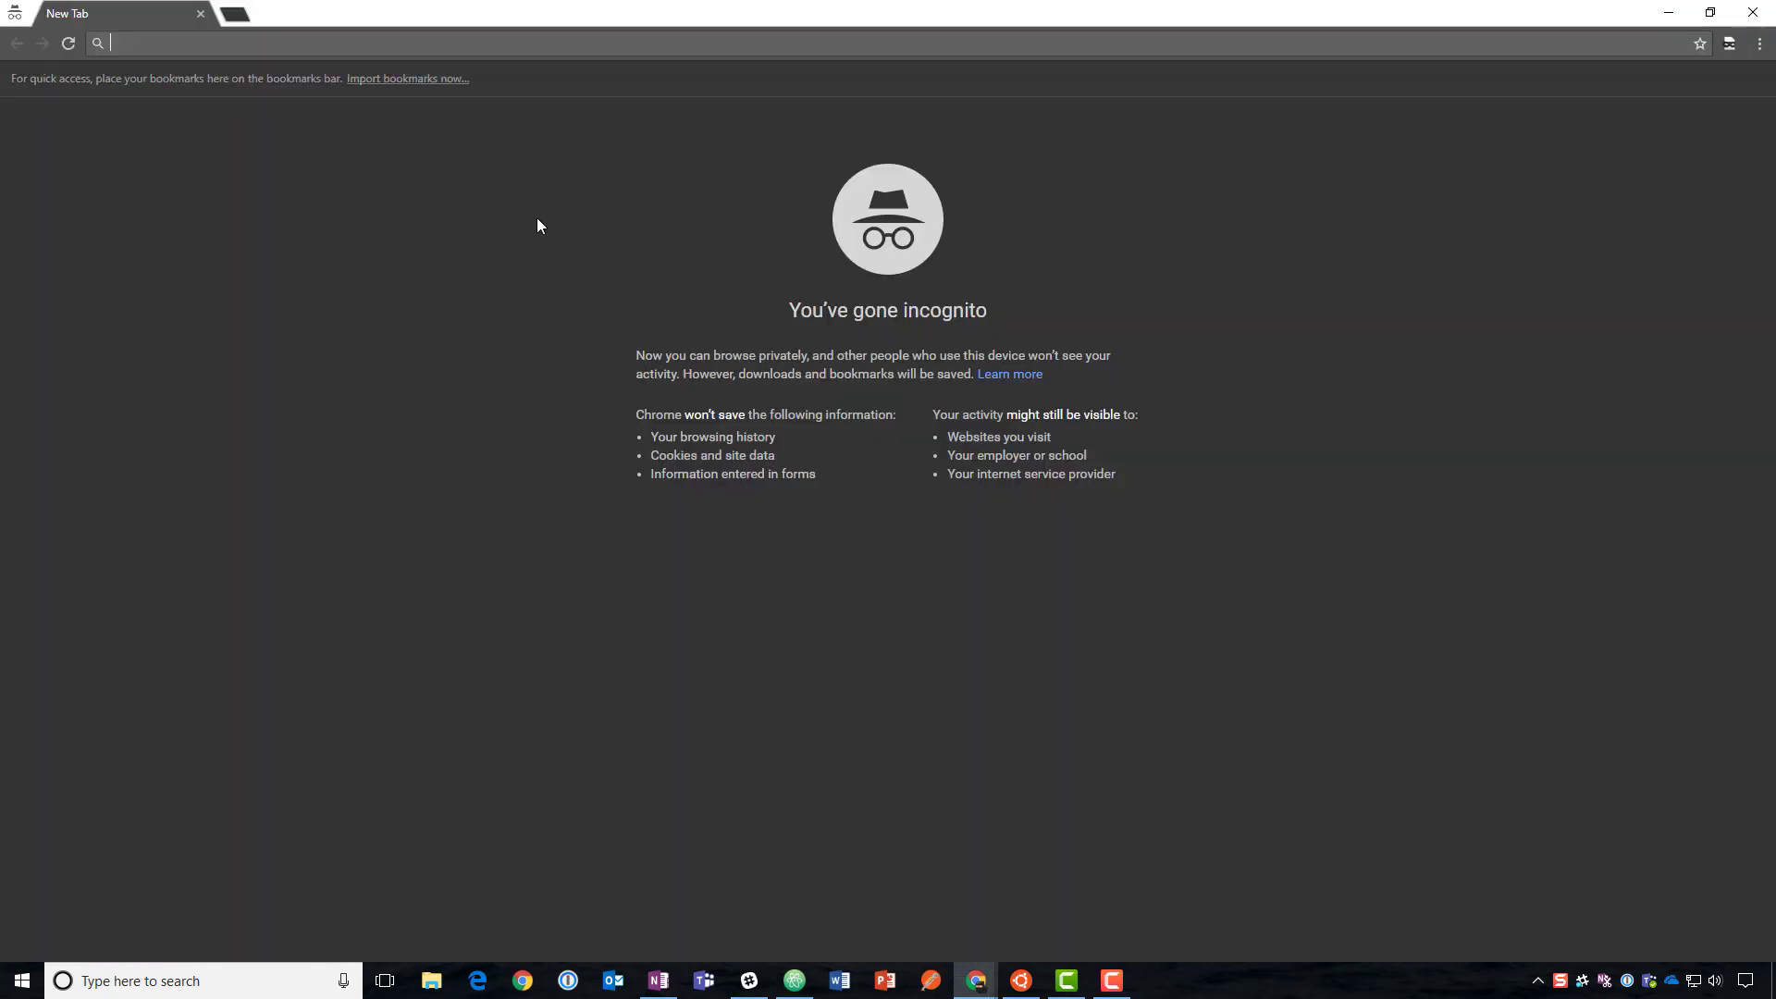
pyautogui.click(1724, 48)
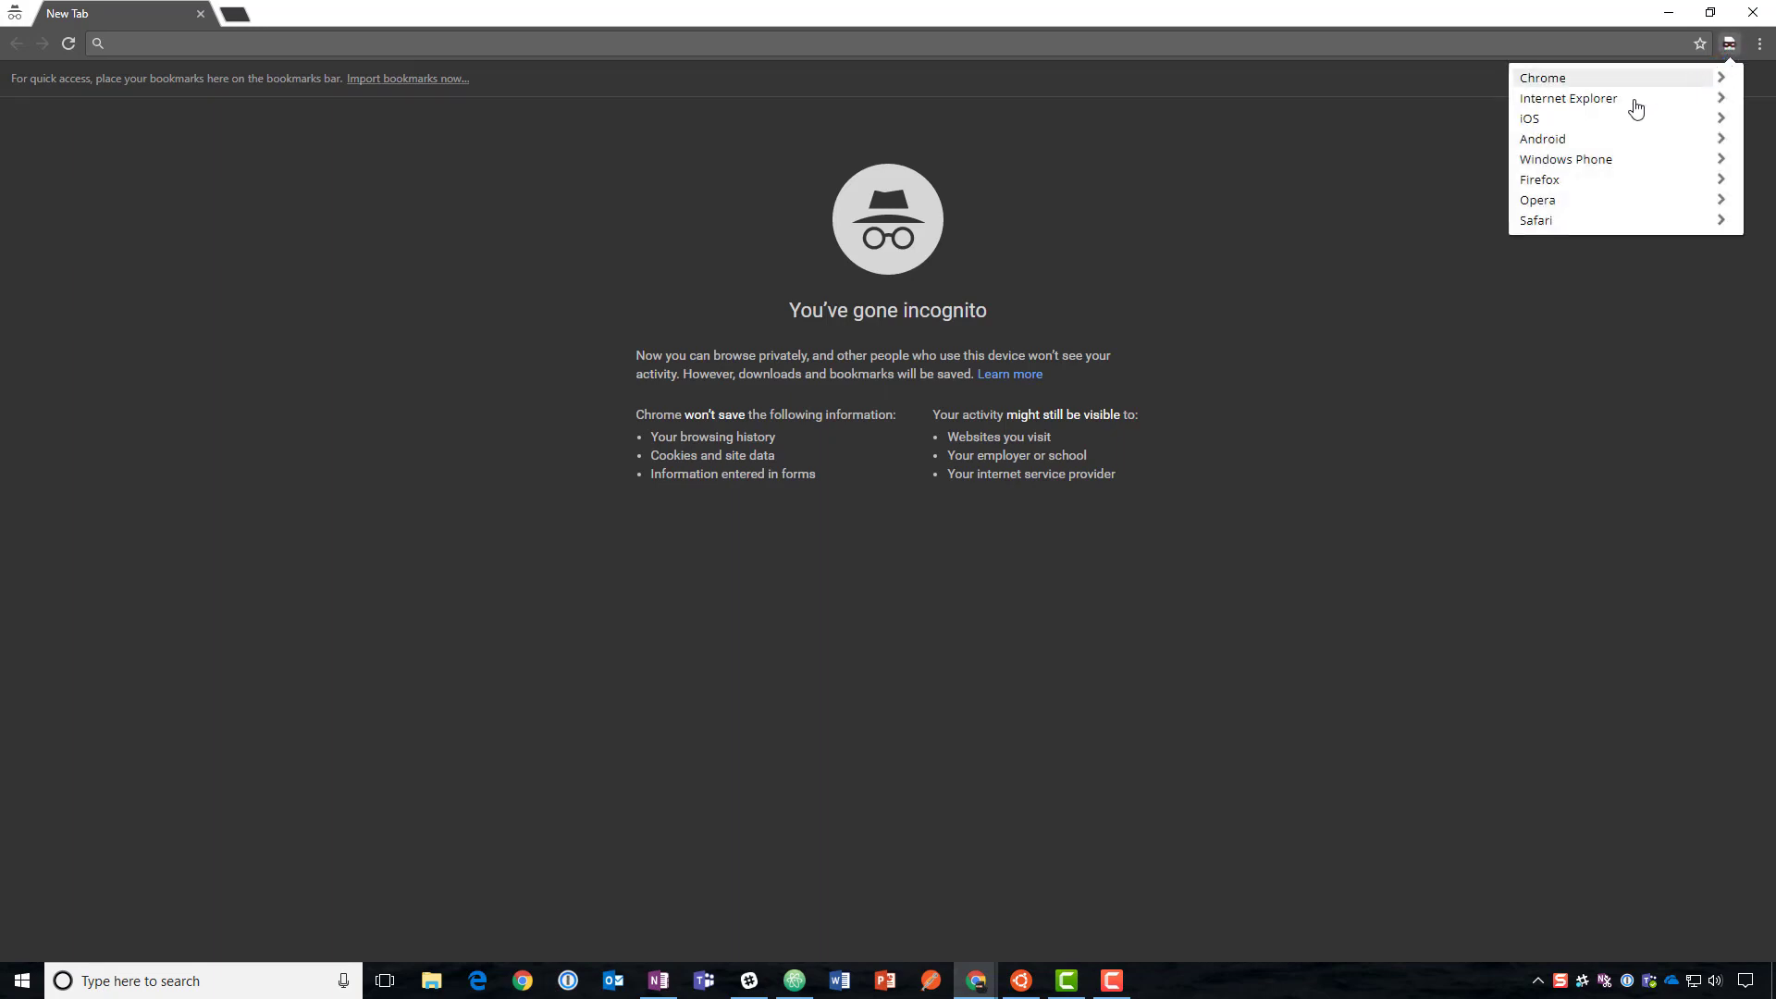
pyautogui.click(1565, 101)
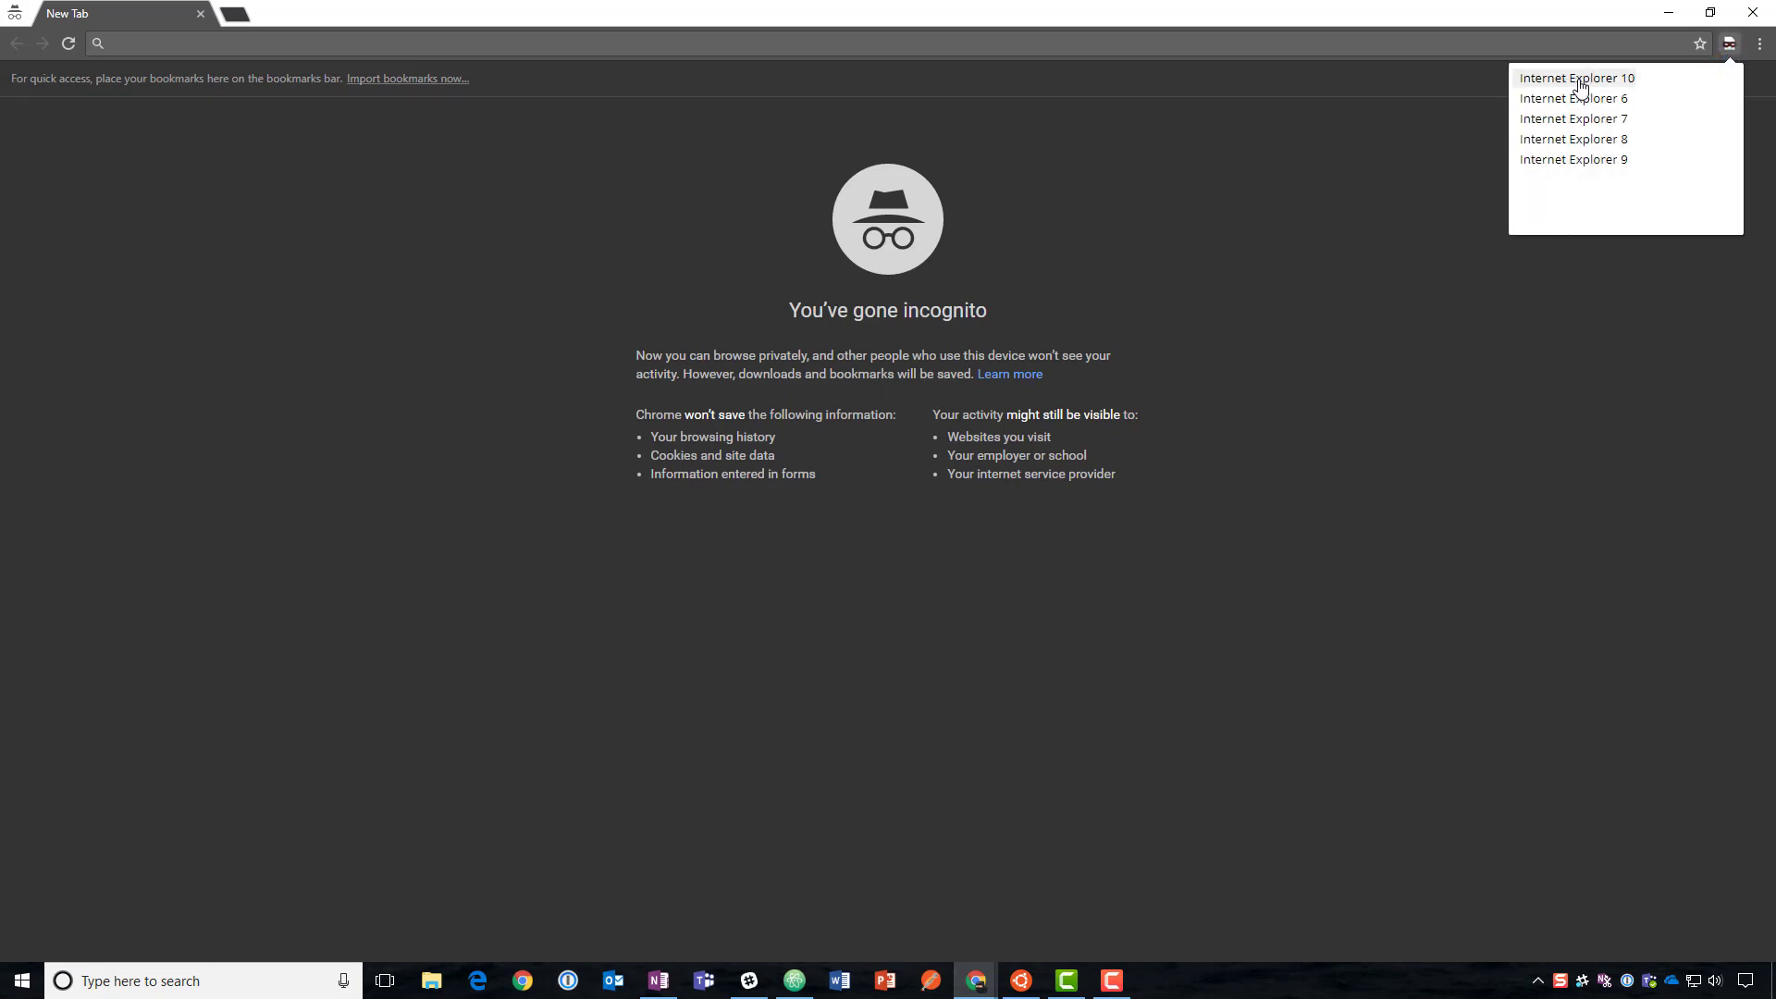
pyautogui.click(1575, 79)
pyautogui.click(1400, 45)
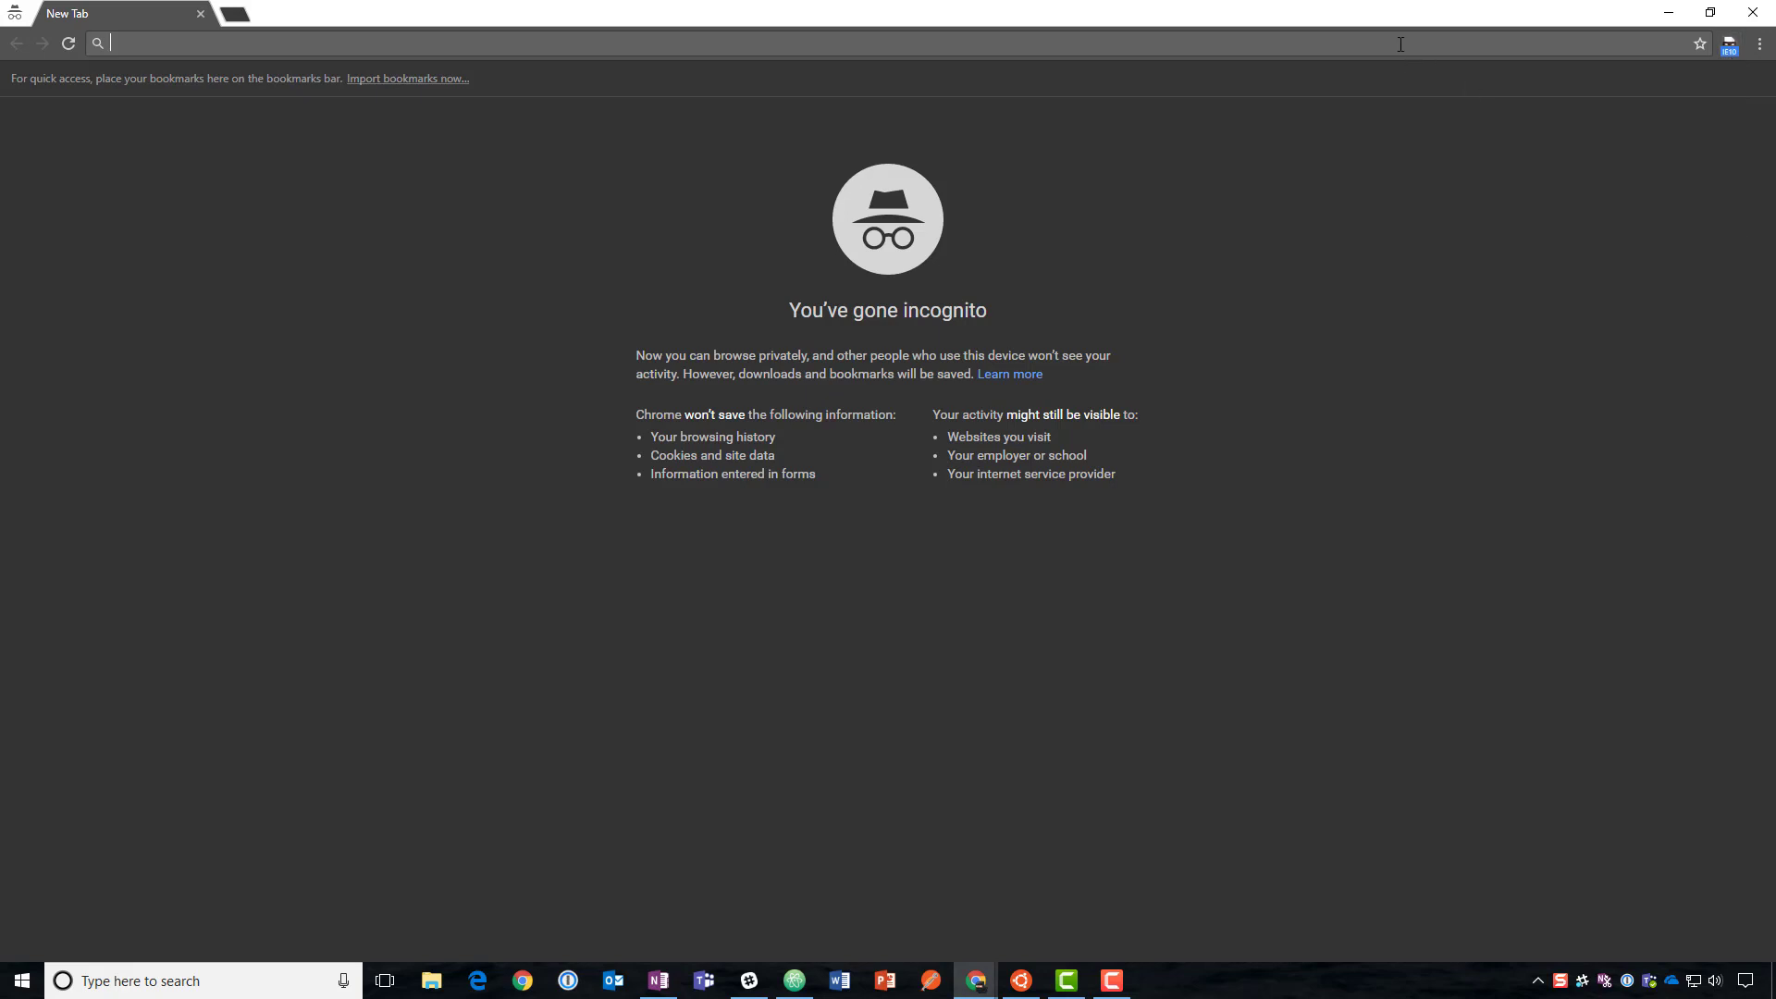
# Load the DVWA login.php address, then enter the displayed CAPTCHA code and submit it
pyautogui.write('https://533f7679-0f73-4c9a-9417-871ea82b19d3.access.udf.f5.com/login.php')
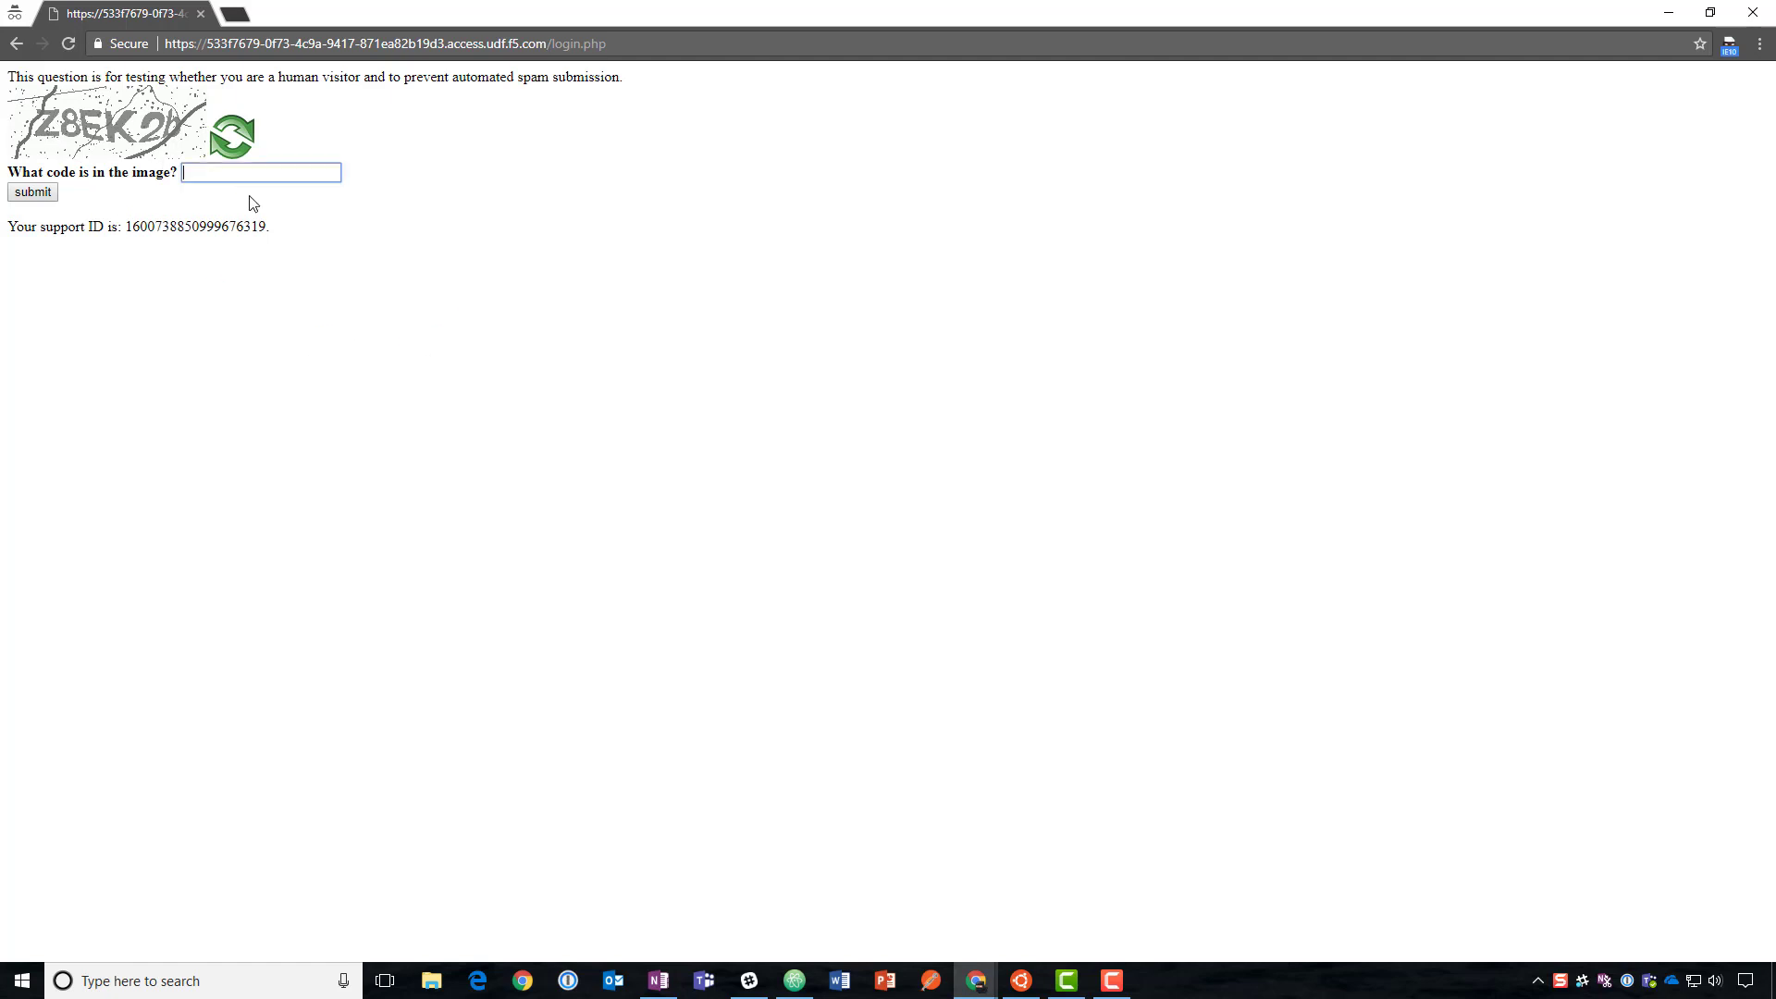
pyautogui.write('z8ek2b')
pyautogui.click(42, 193)
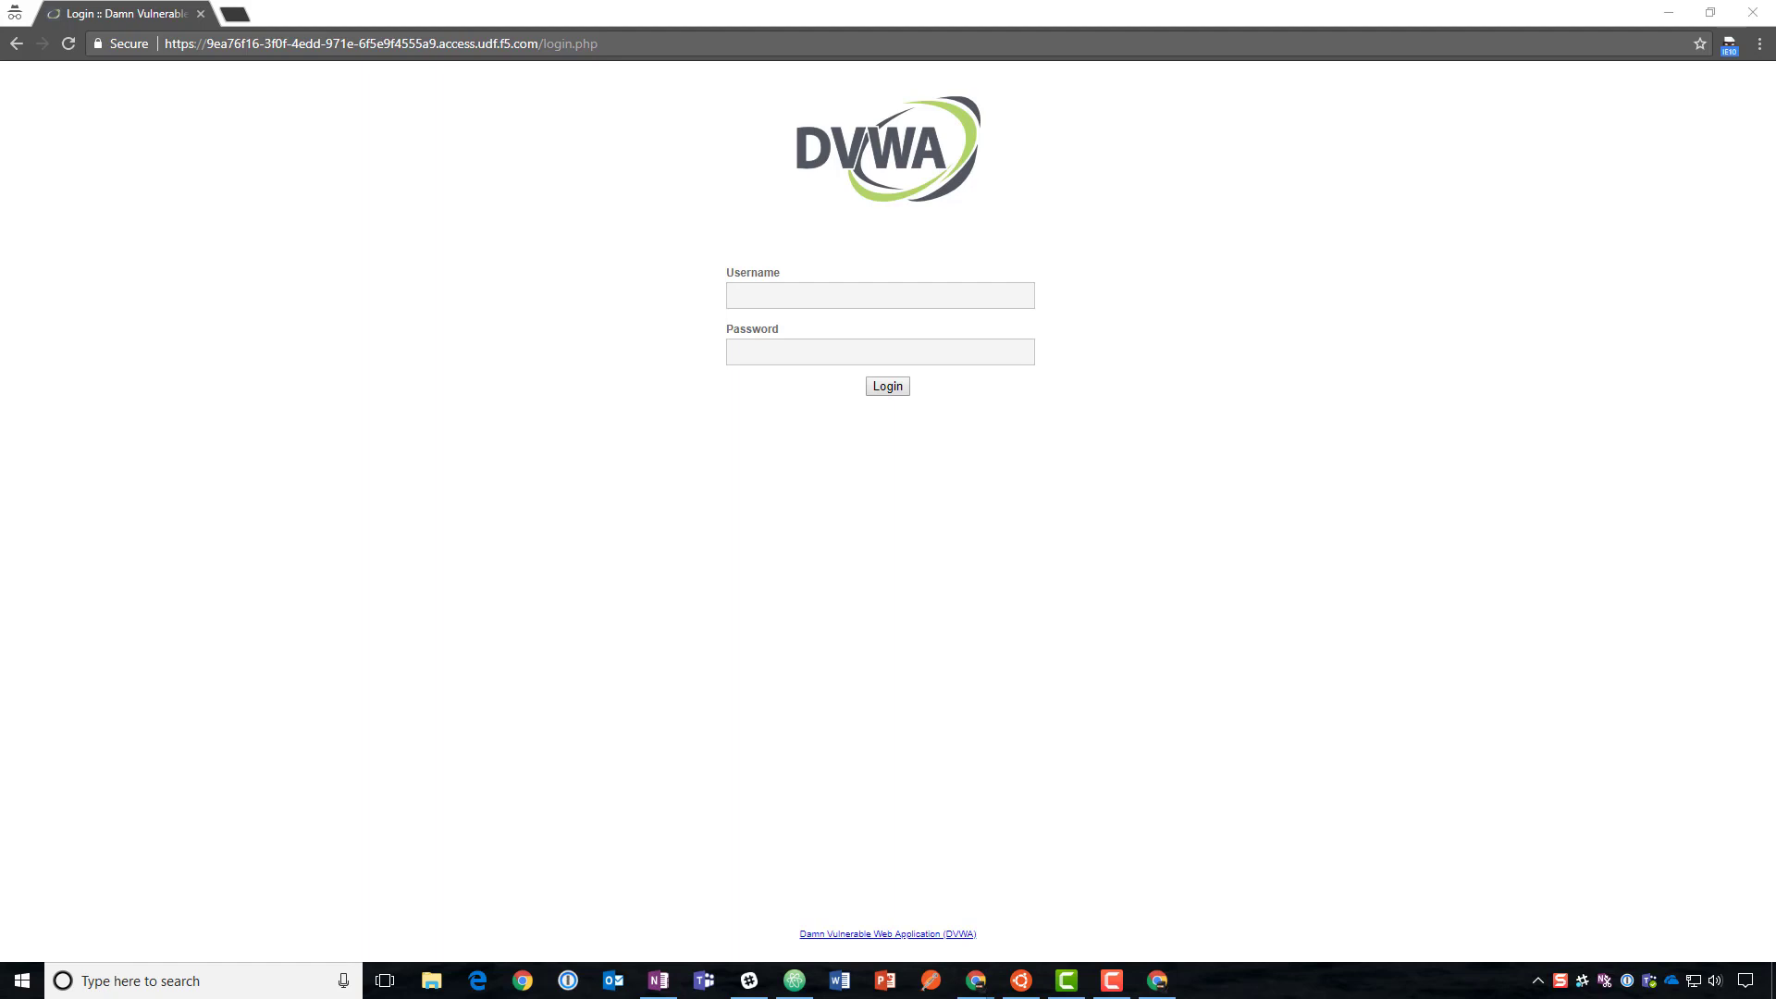
# In DevTools, inspect cookies on the second and last login.php requests, then return to BIG-IP's log
pyautogui.click(1157, 980)
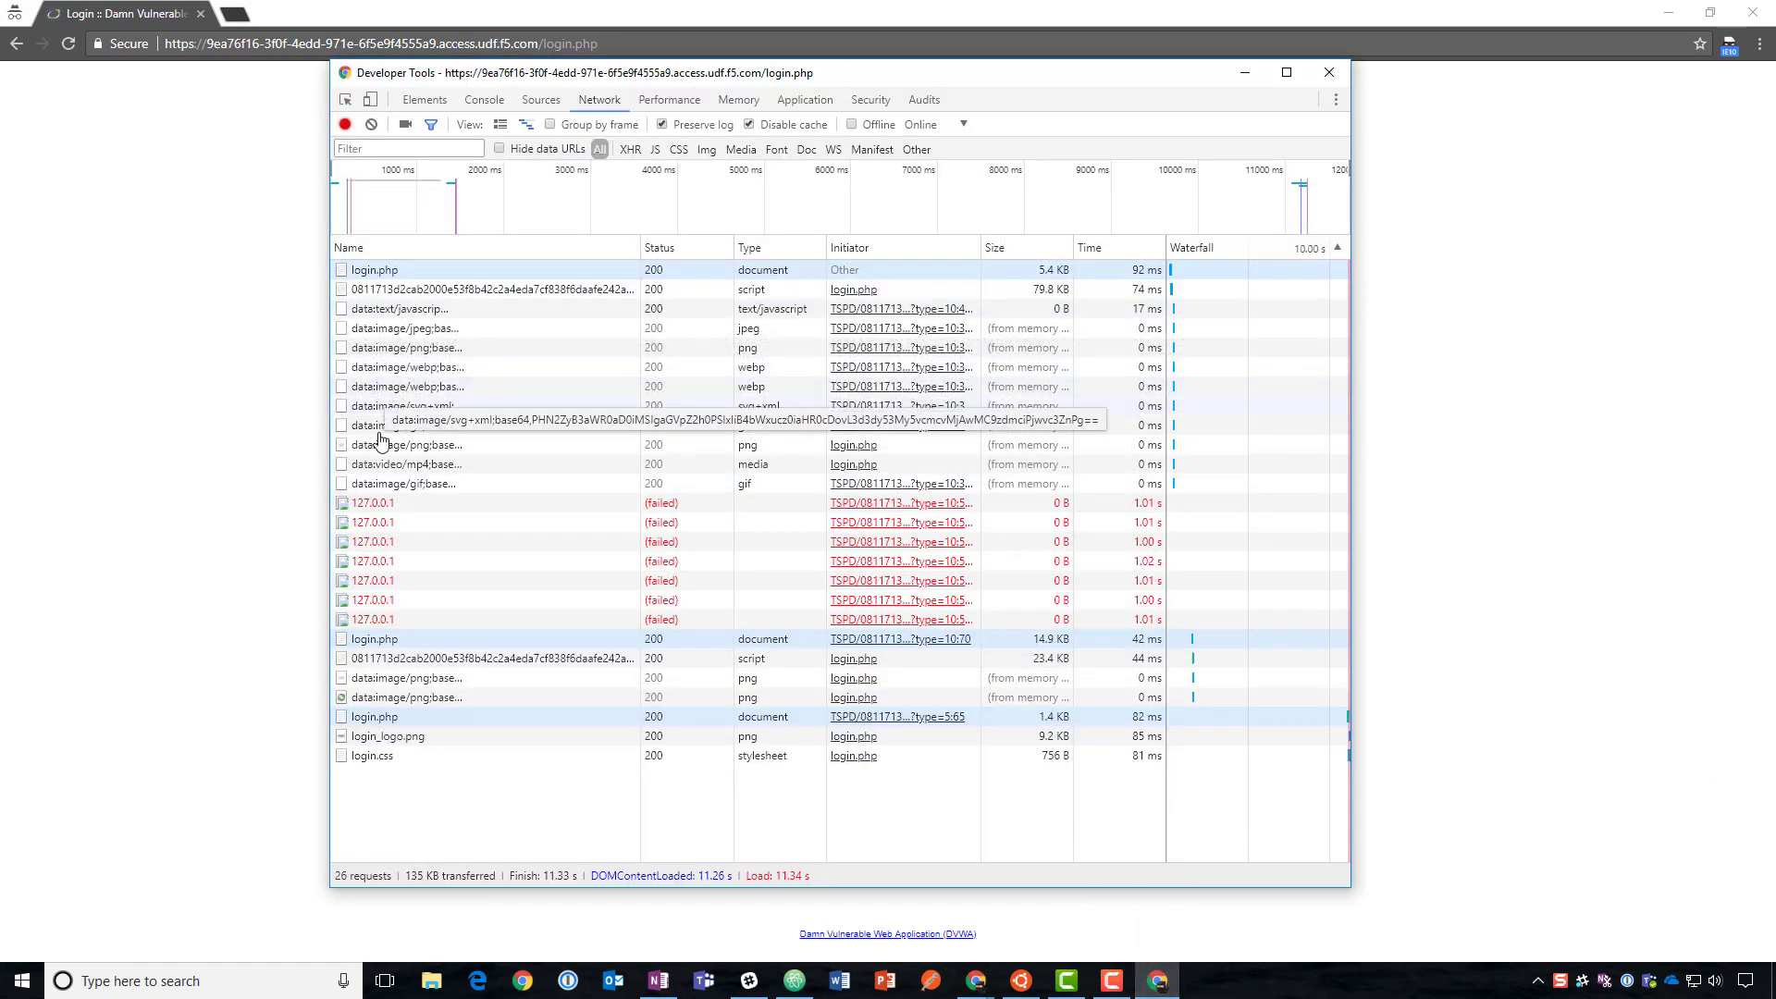
pyautogui.click(375, 638)
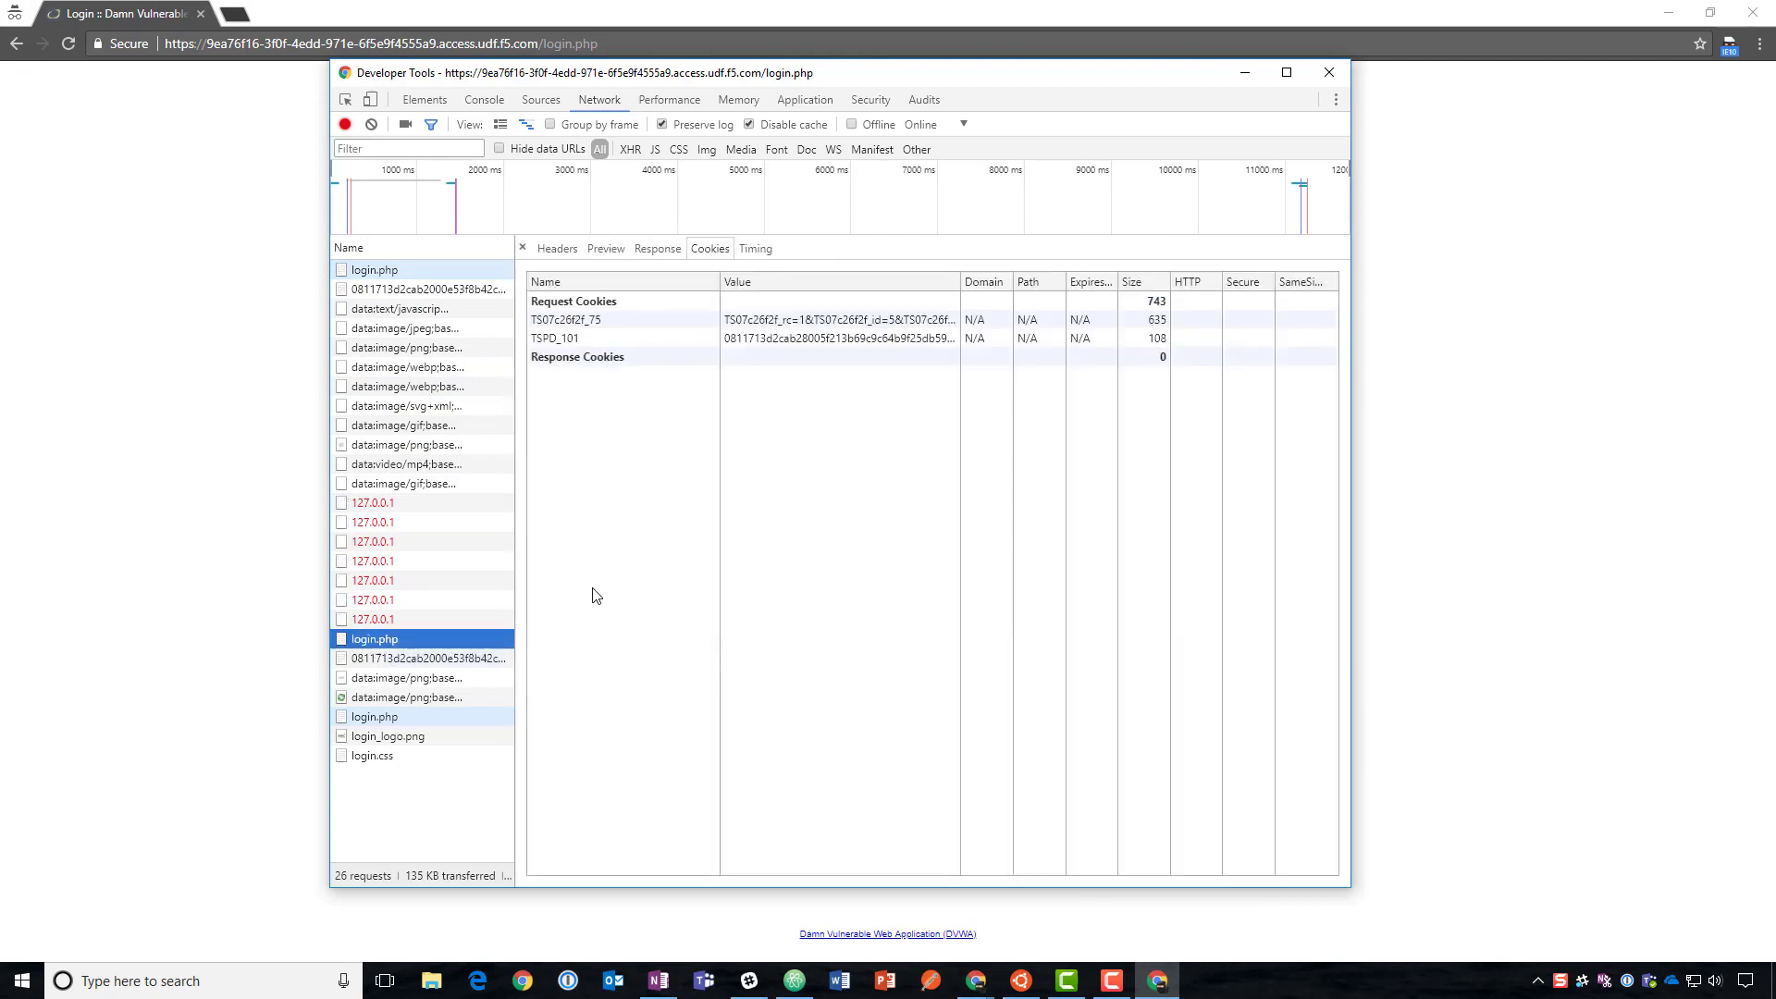
pyautogui.click(375, 718)
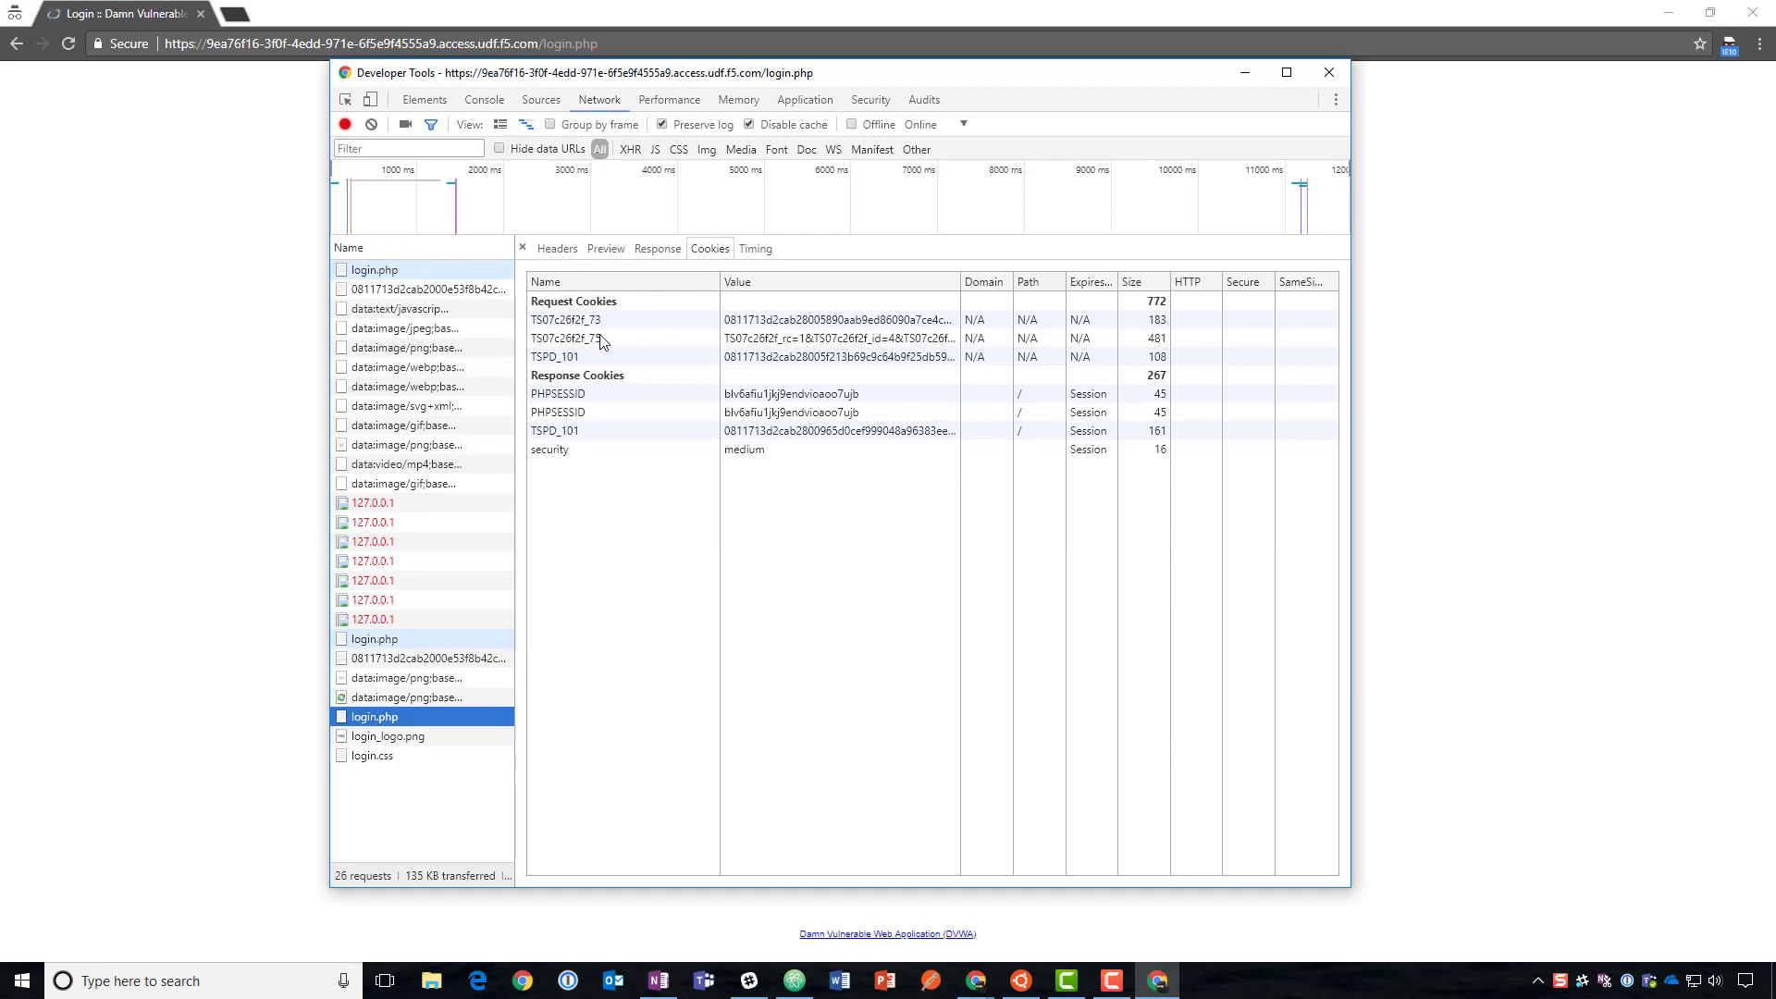
pyautogui.click(976, 980)
pyautogui.click(923, 907)
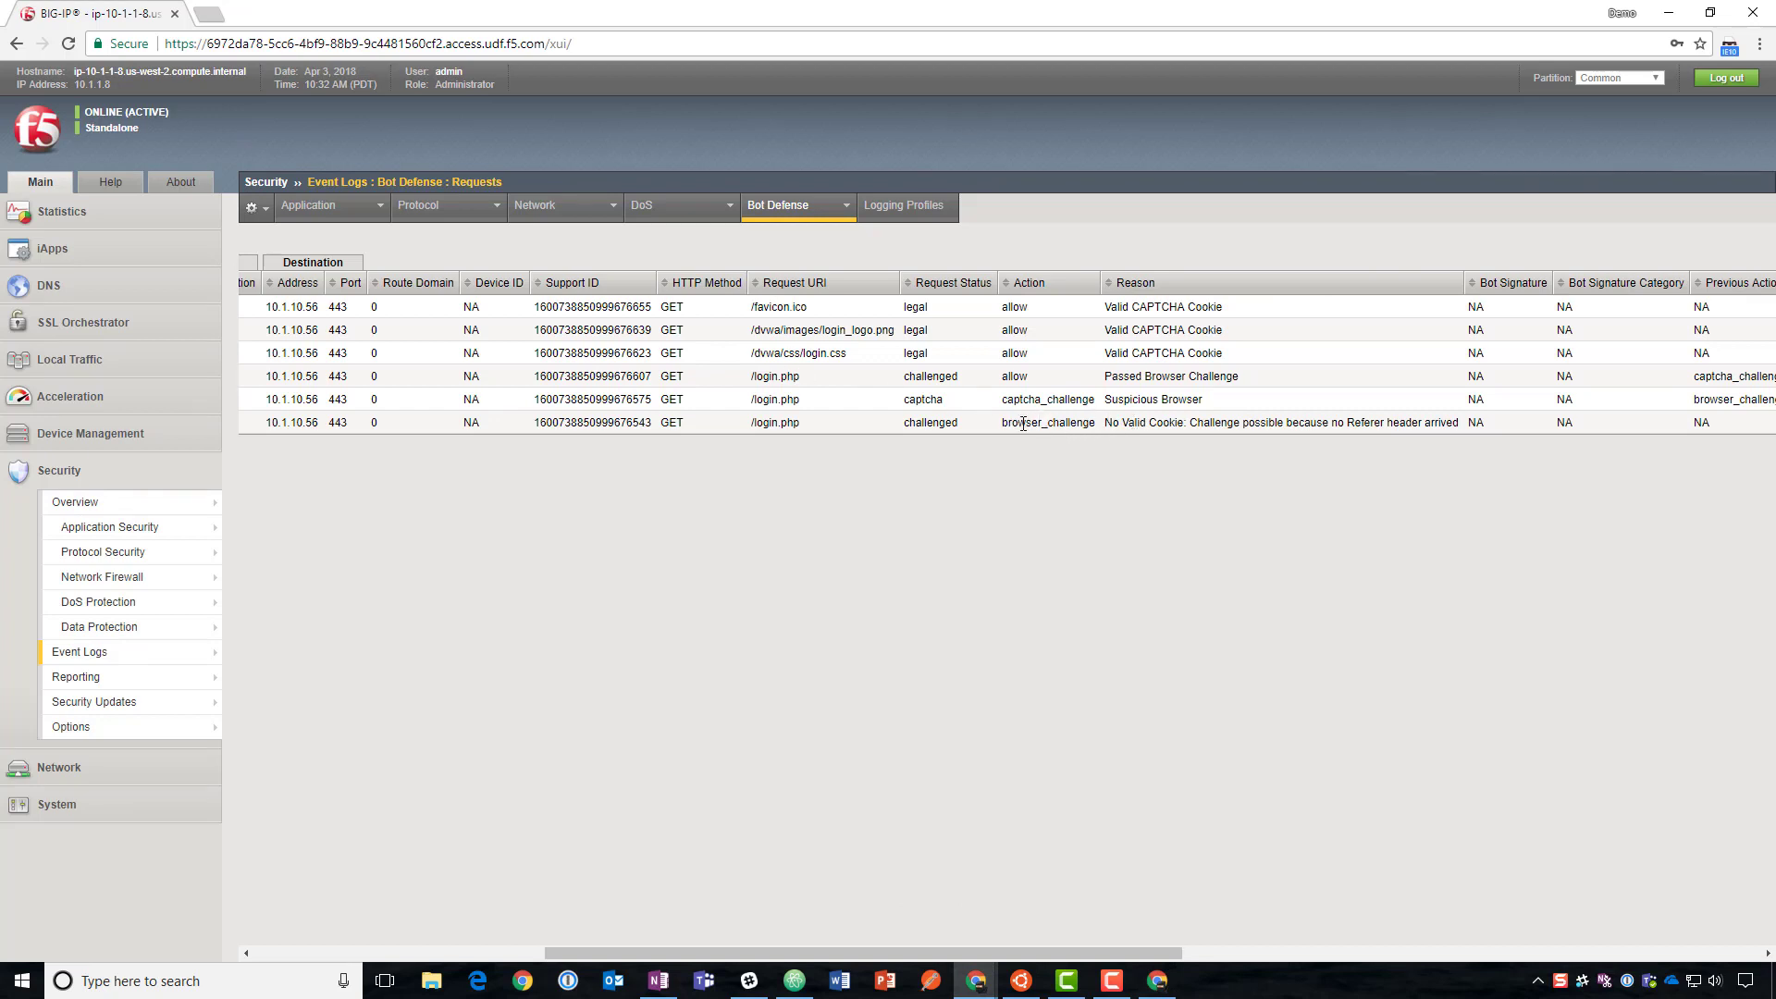
pyautogui.moveTo(1017, 423); pyautogui.dragTo(1182, 399)
pyautogui.click(1079, 422)
pyautogui.click(1171, 399)
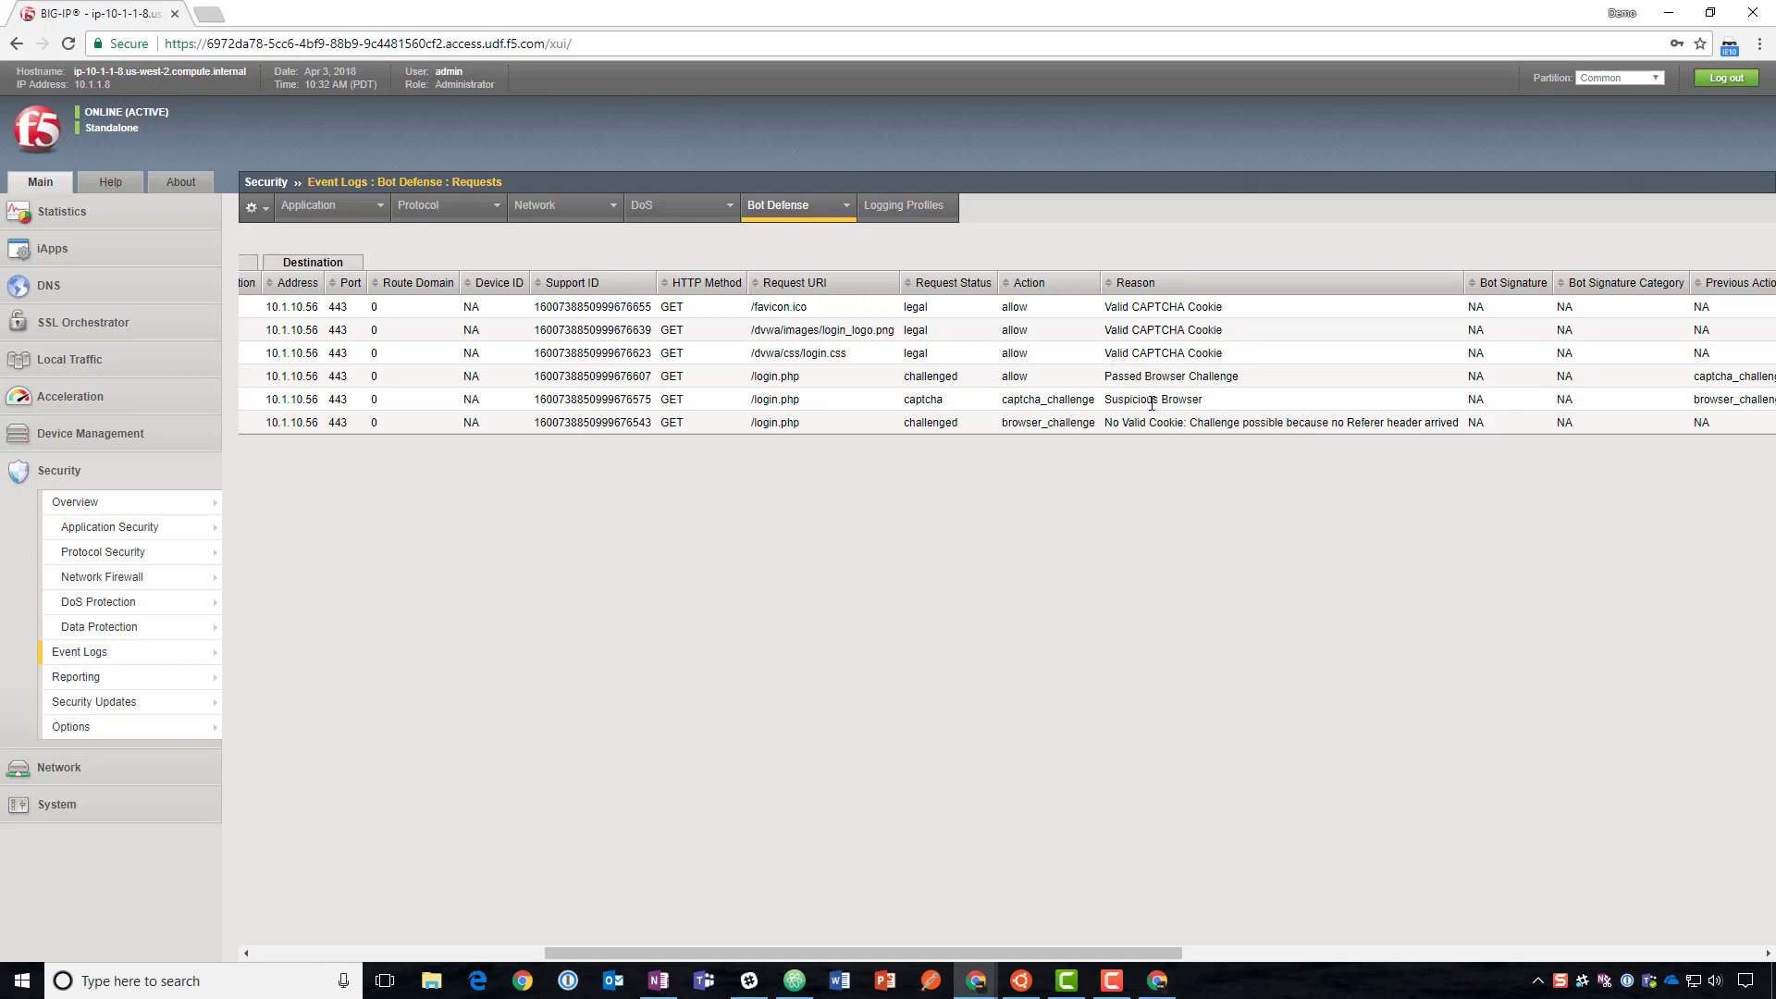